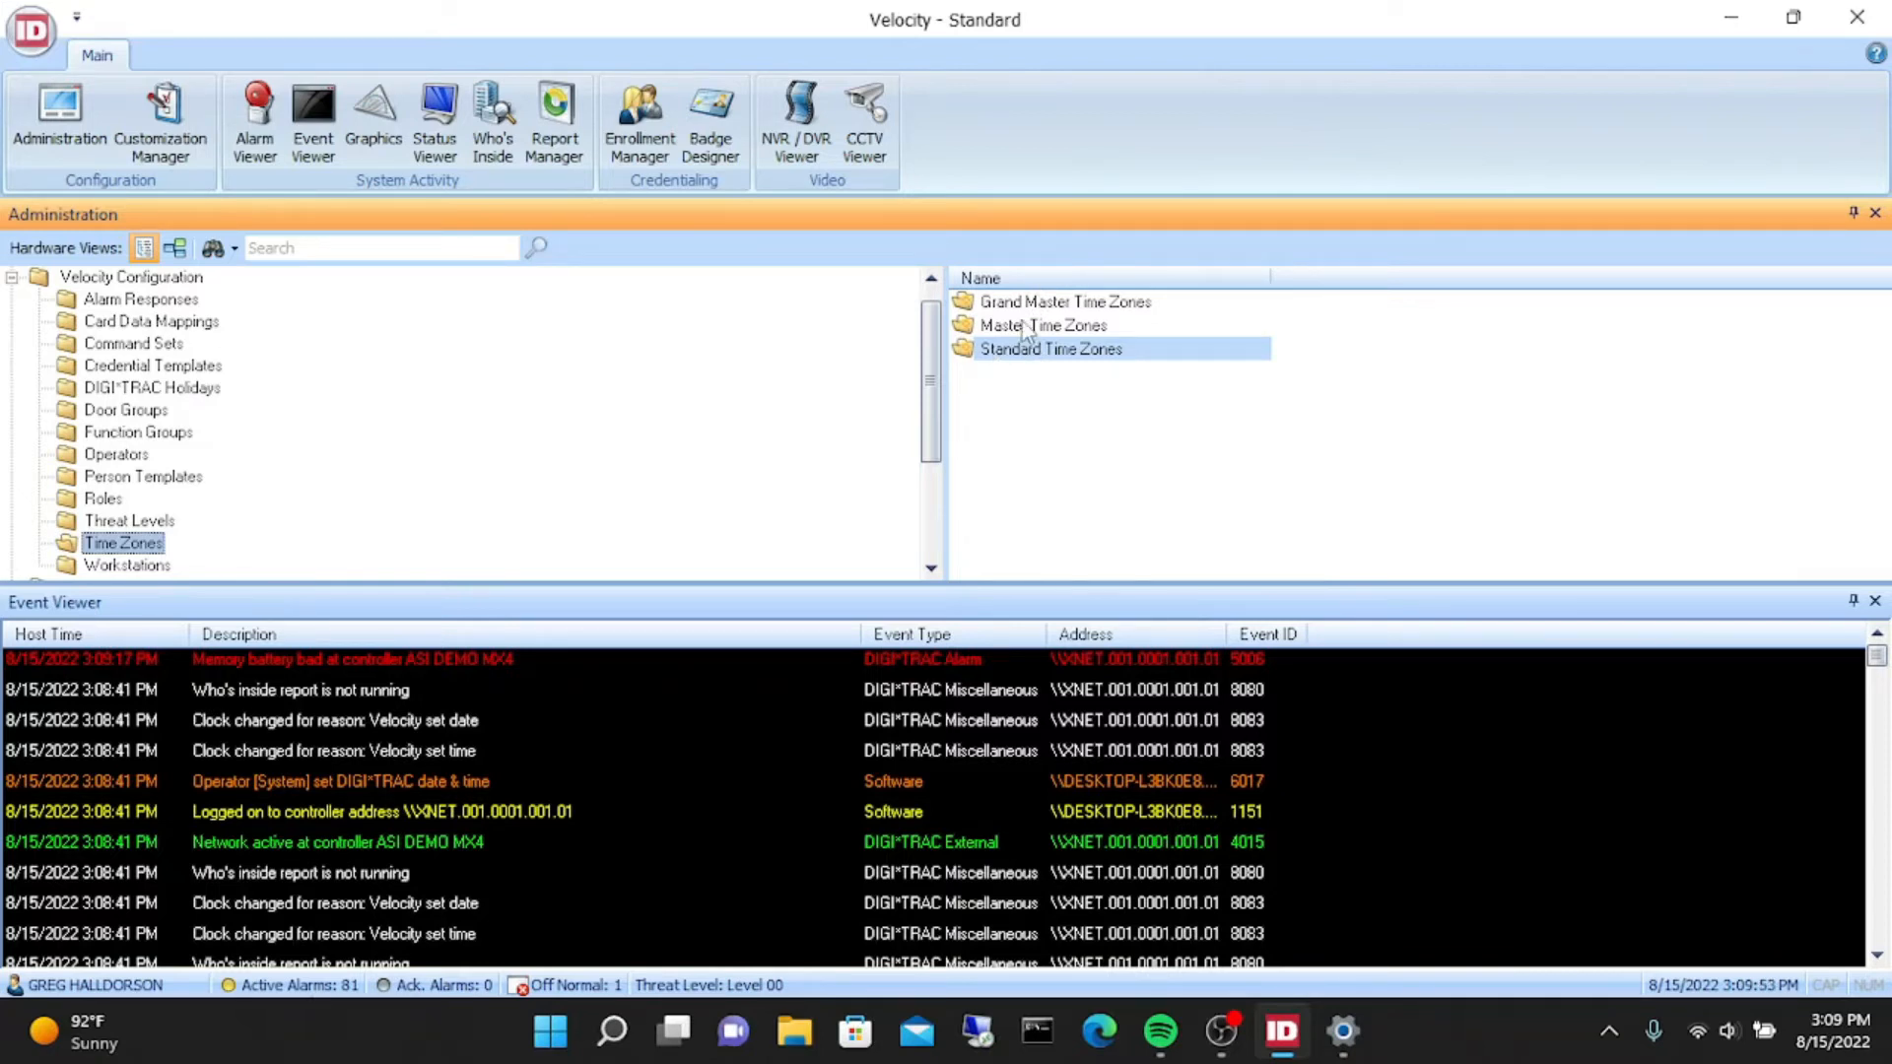
- Open the Standard Time Zones properties from the Time Zones configuration
left_click(1025, 330)
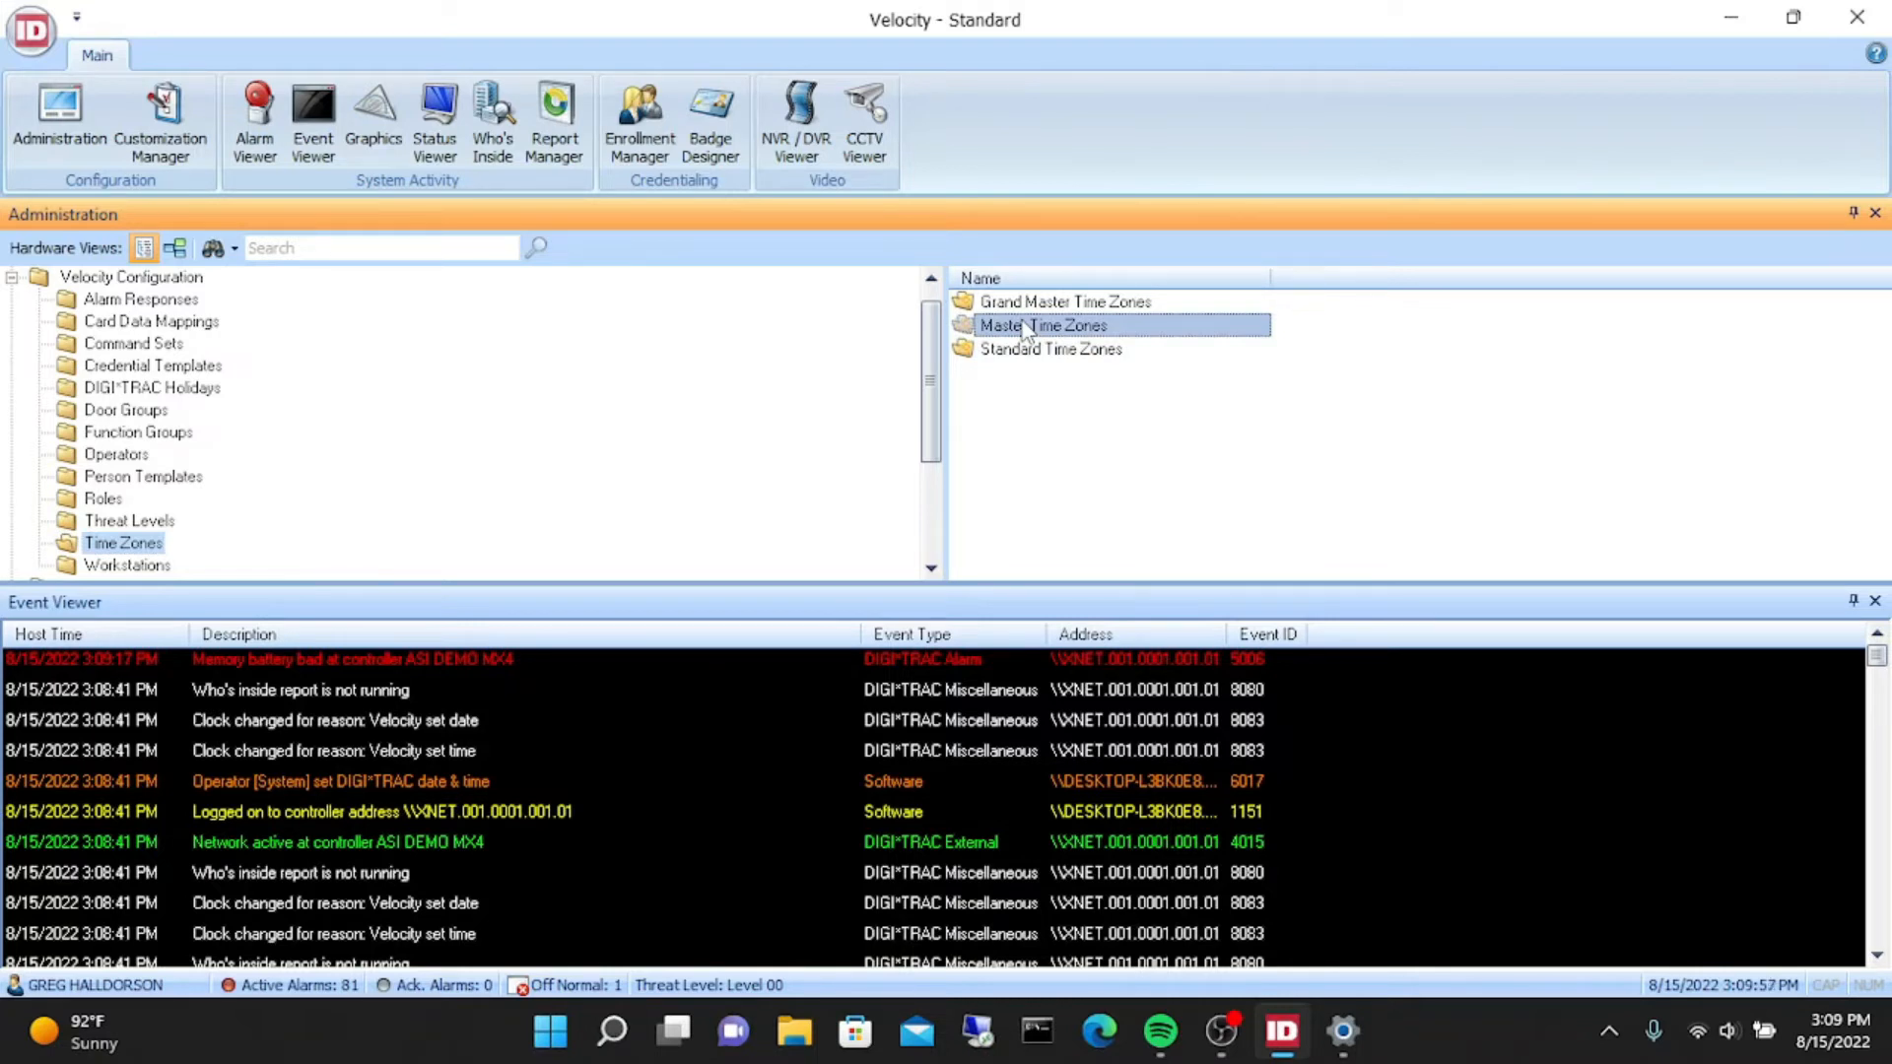
left_click(1064, 305)
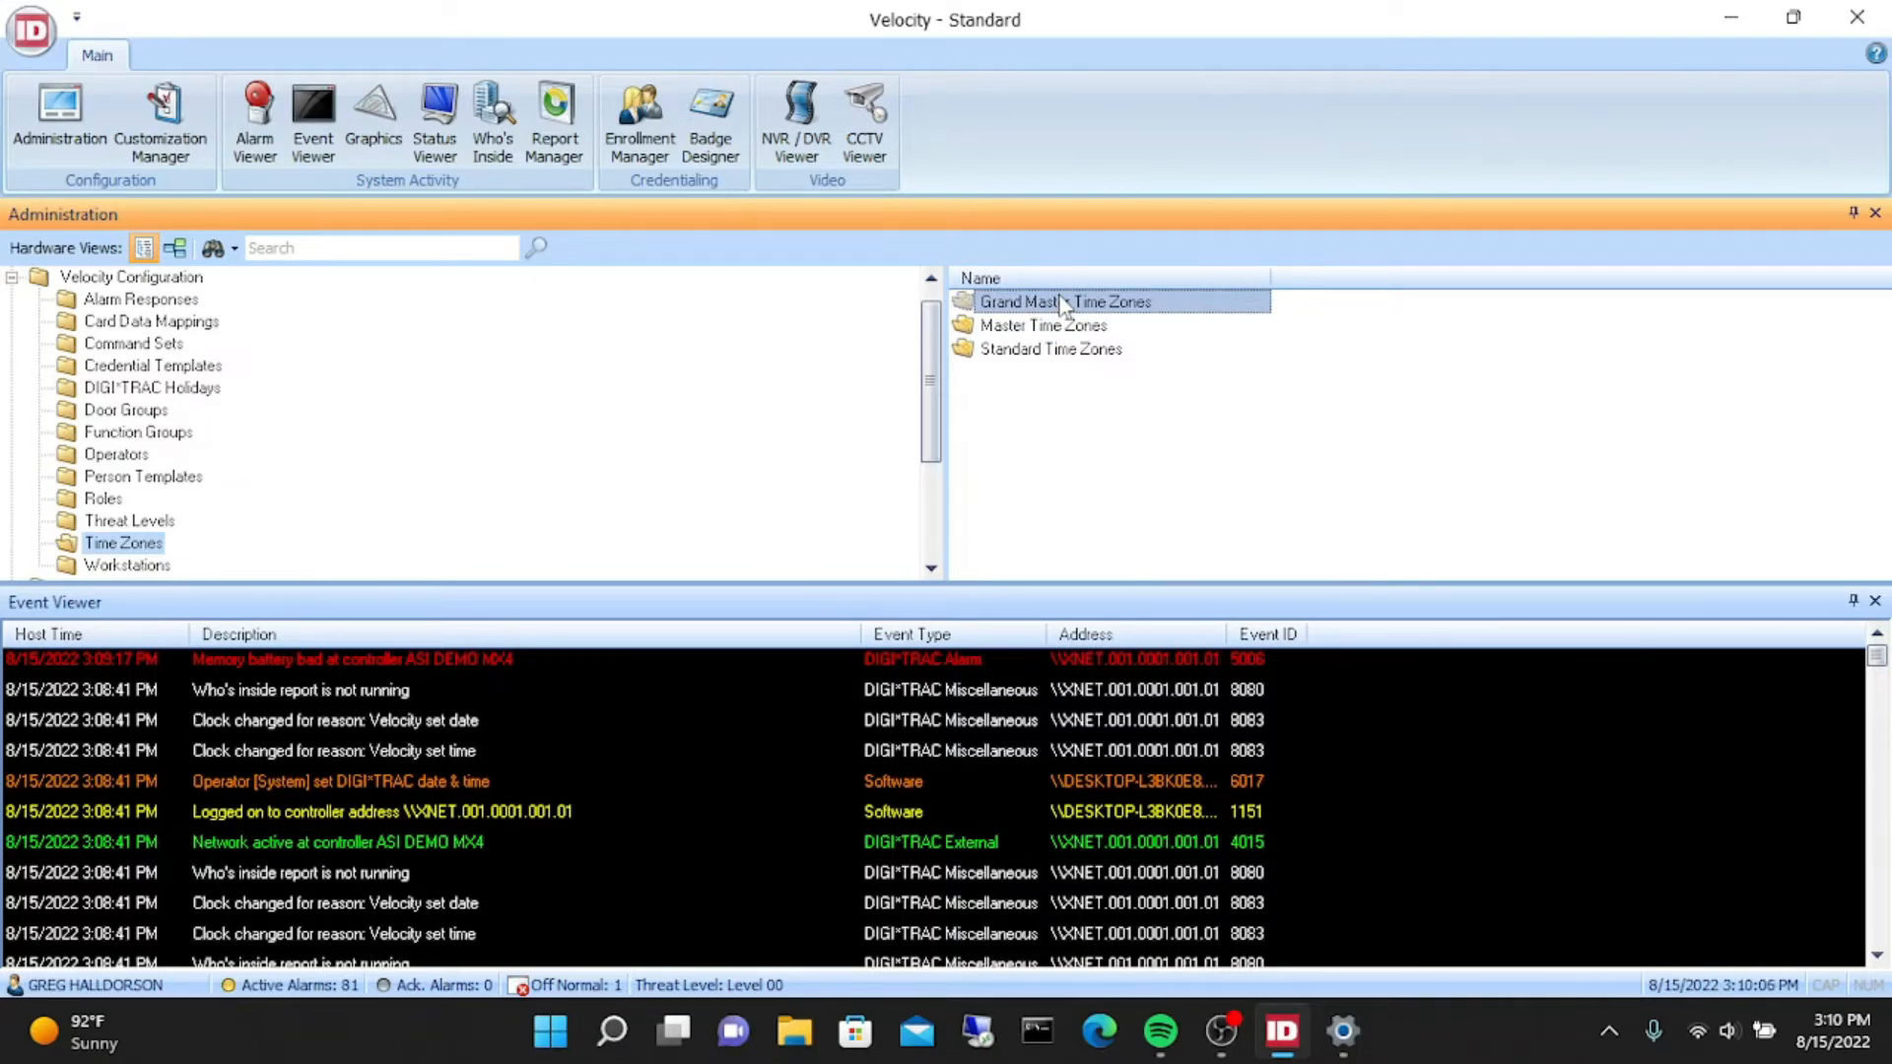
left_click(1045, 351)
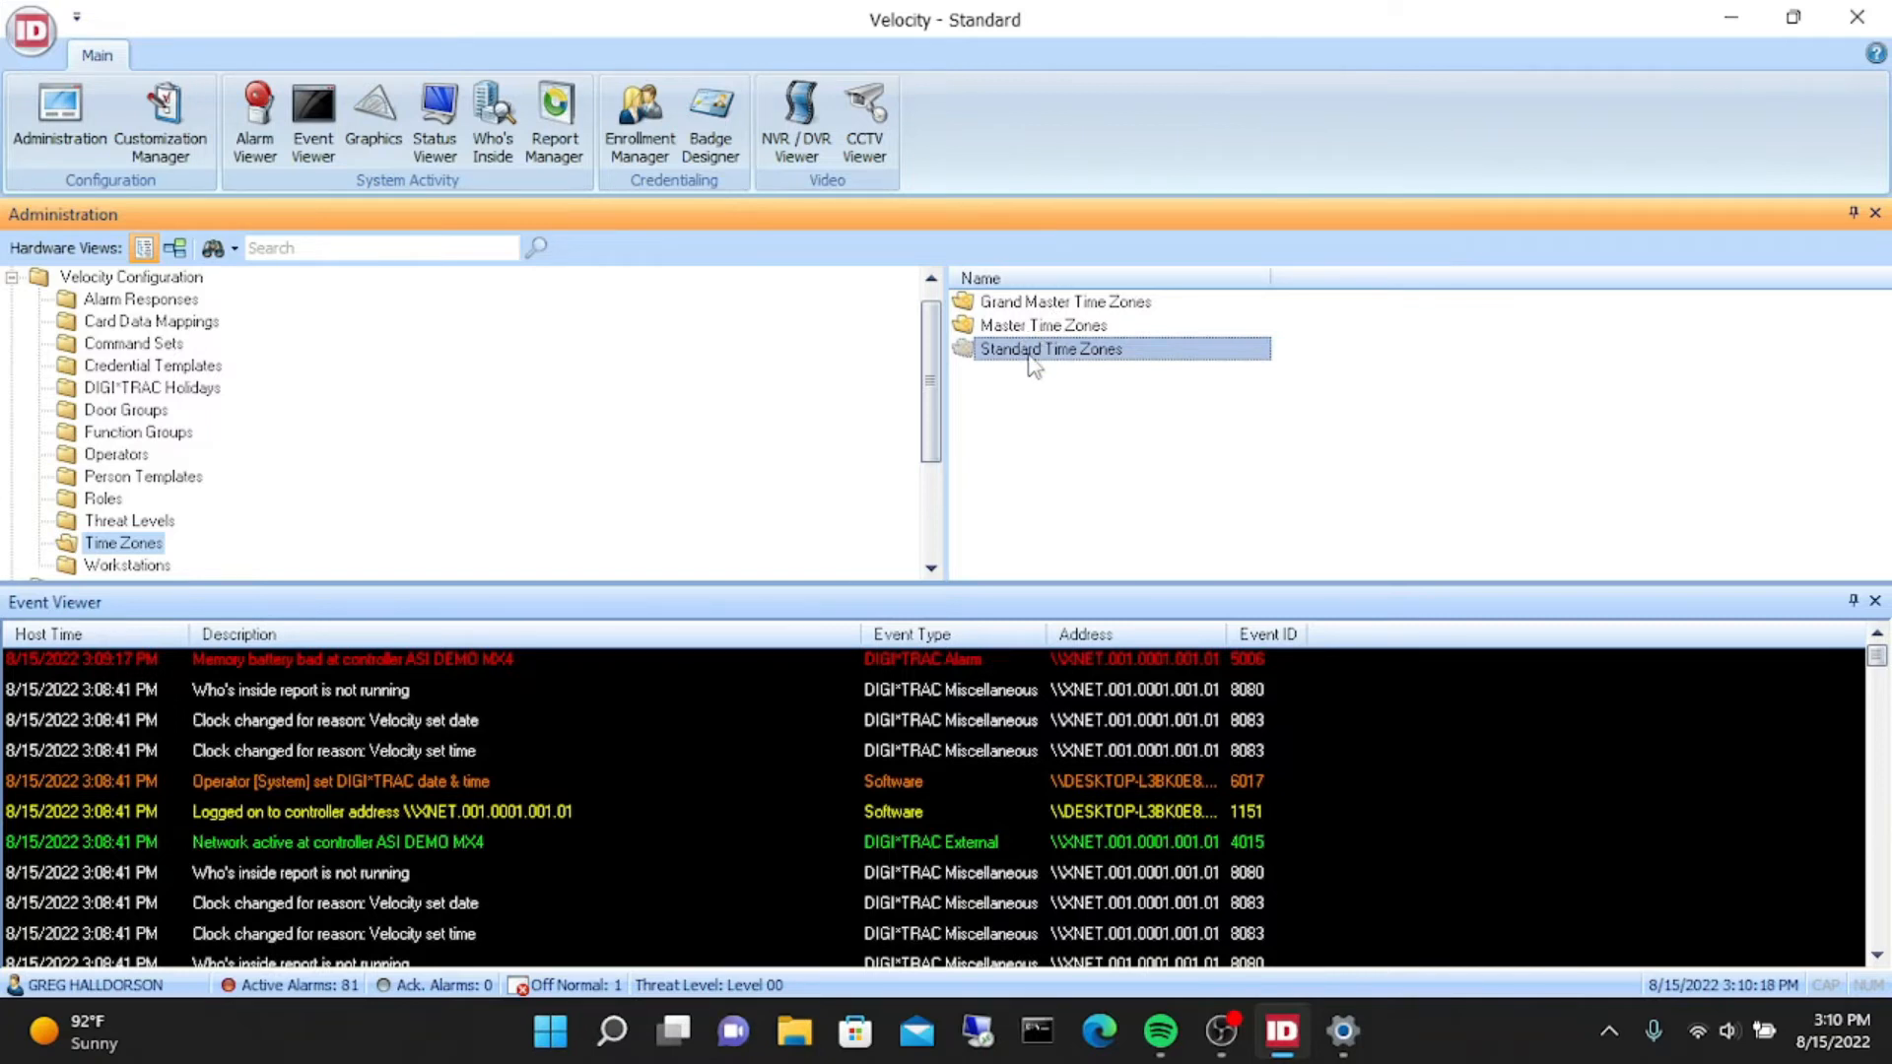
double_click(1030, 353)
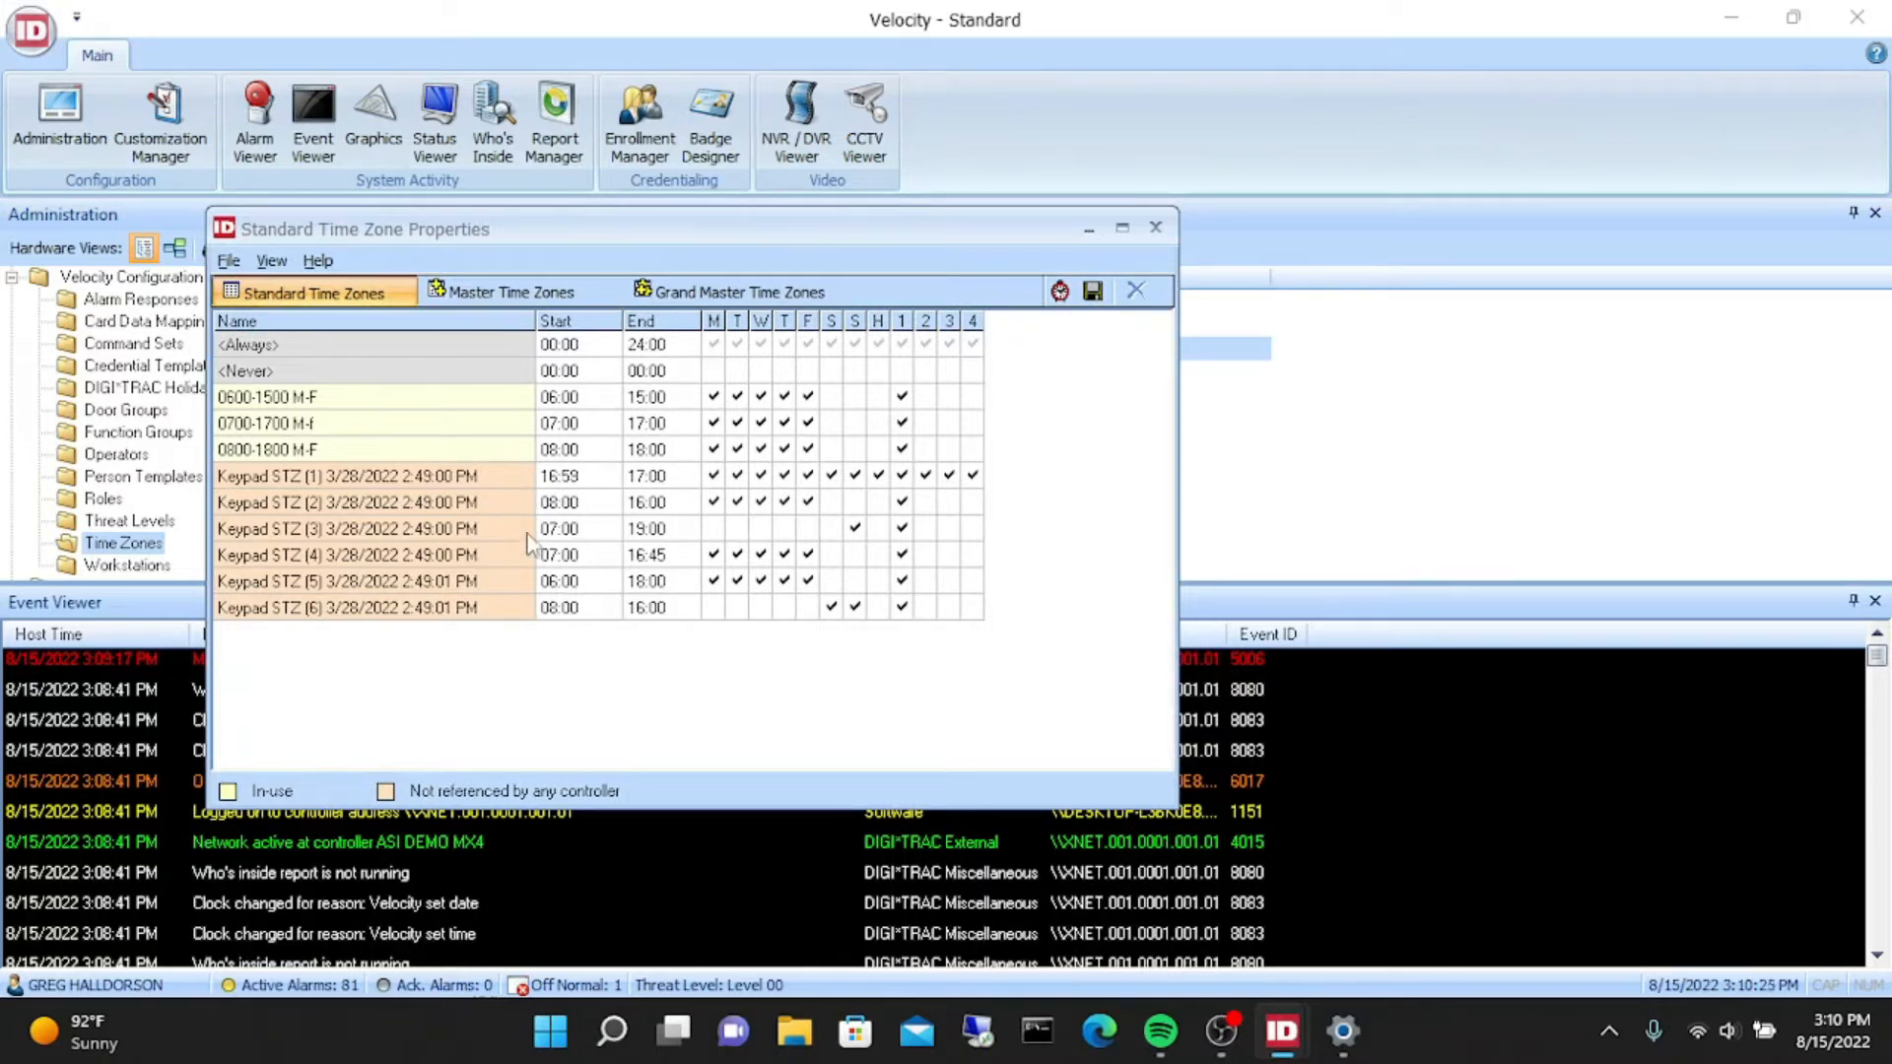
left_click(649, 540)
left_click(590, 678)
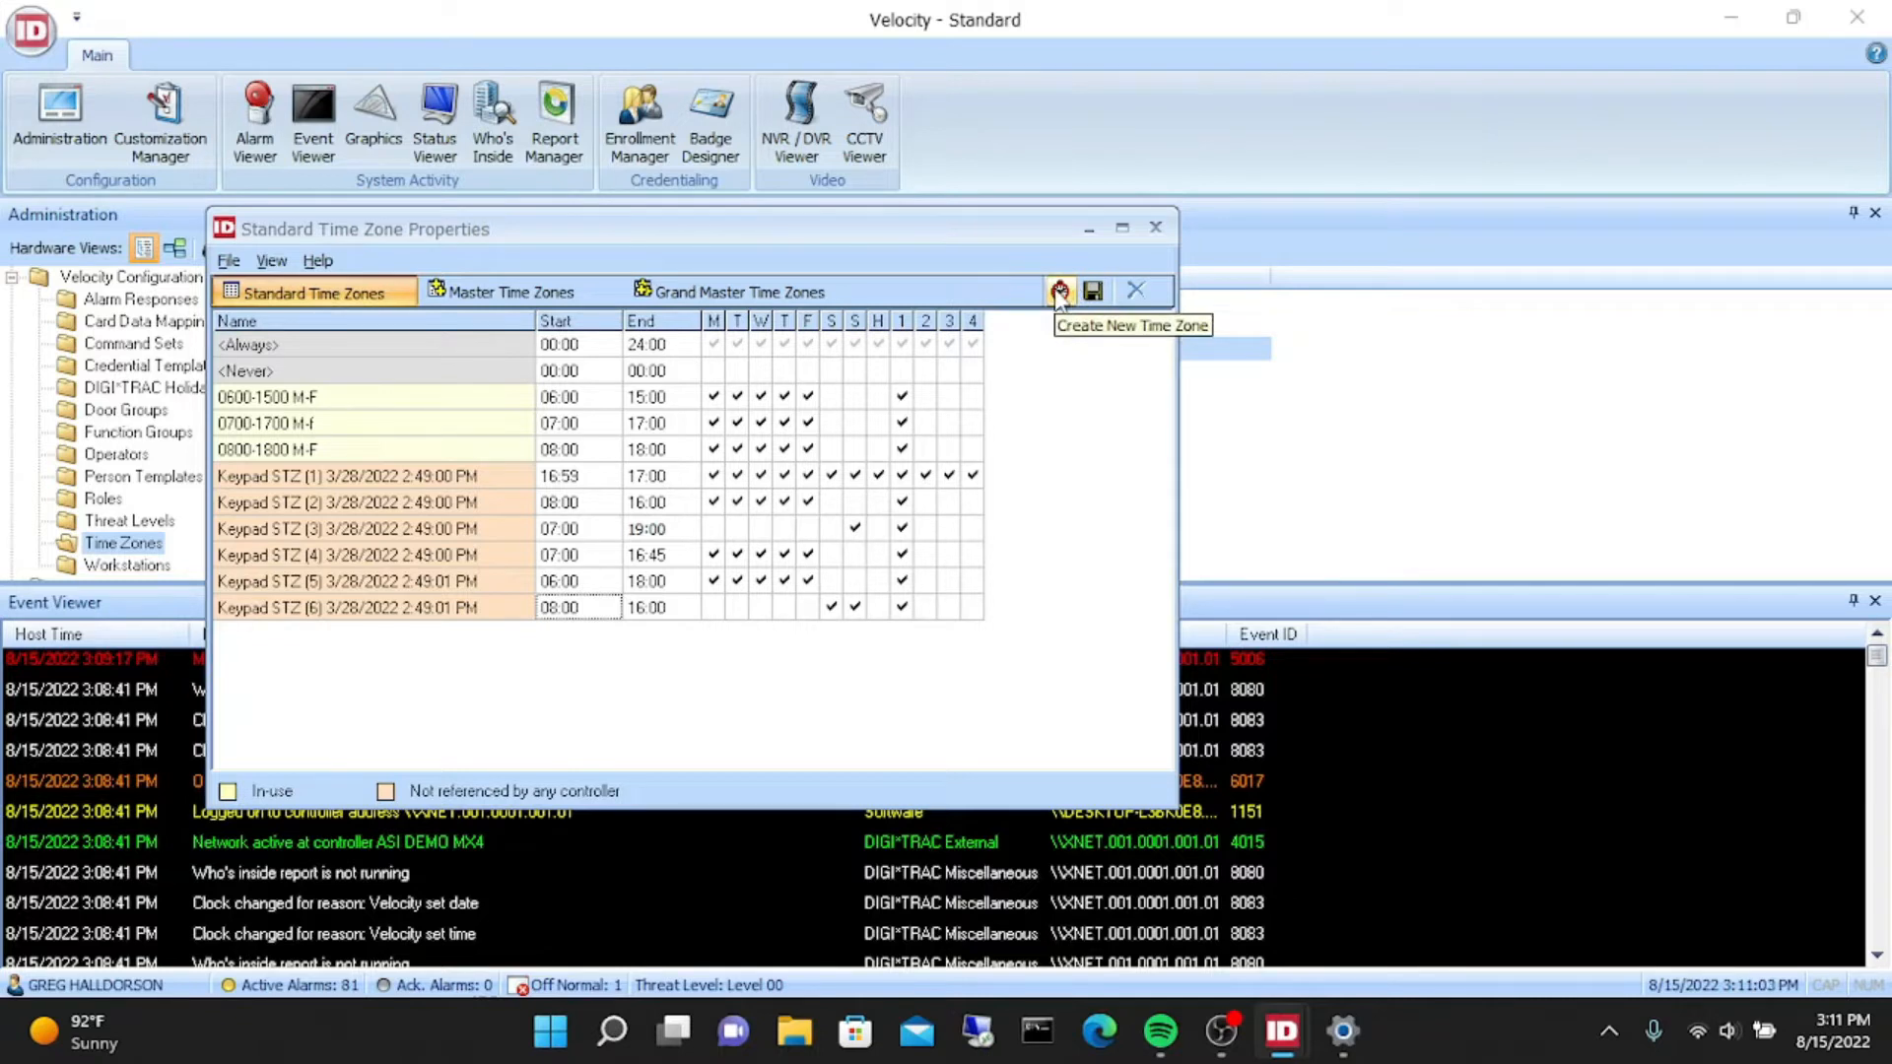
- Create a new standard time zone named "0600-1730 M-F"
left_click(228, 263)
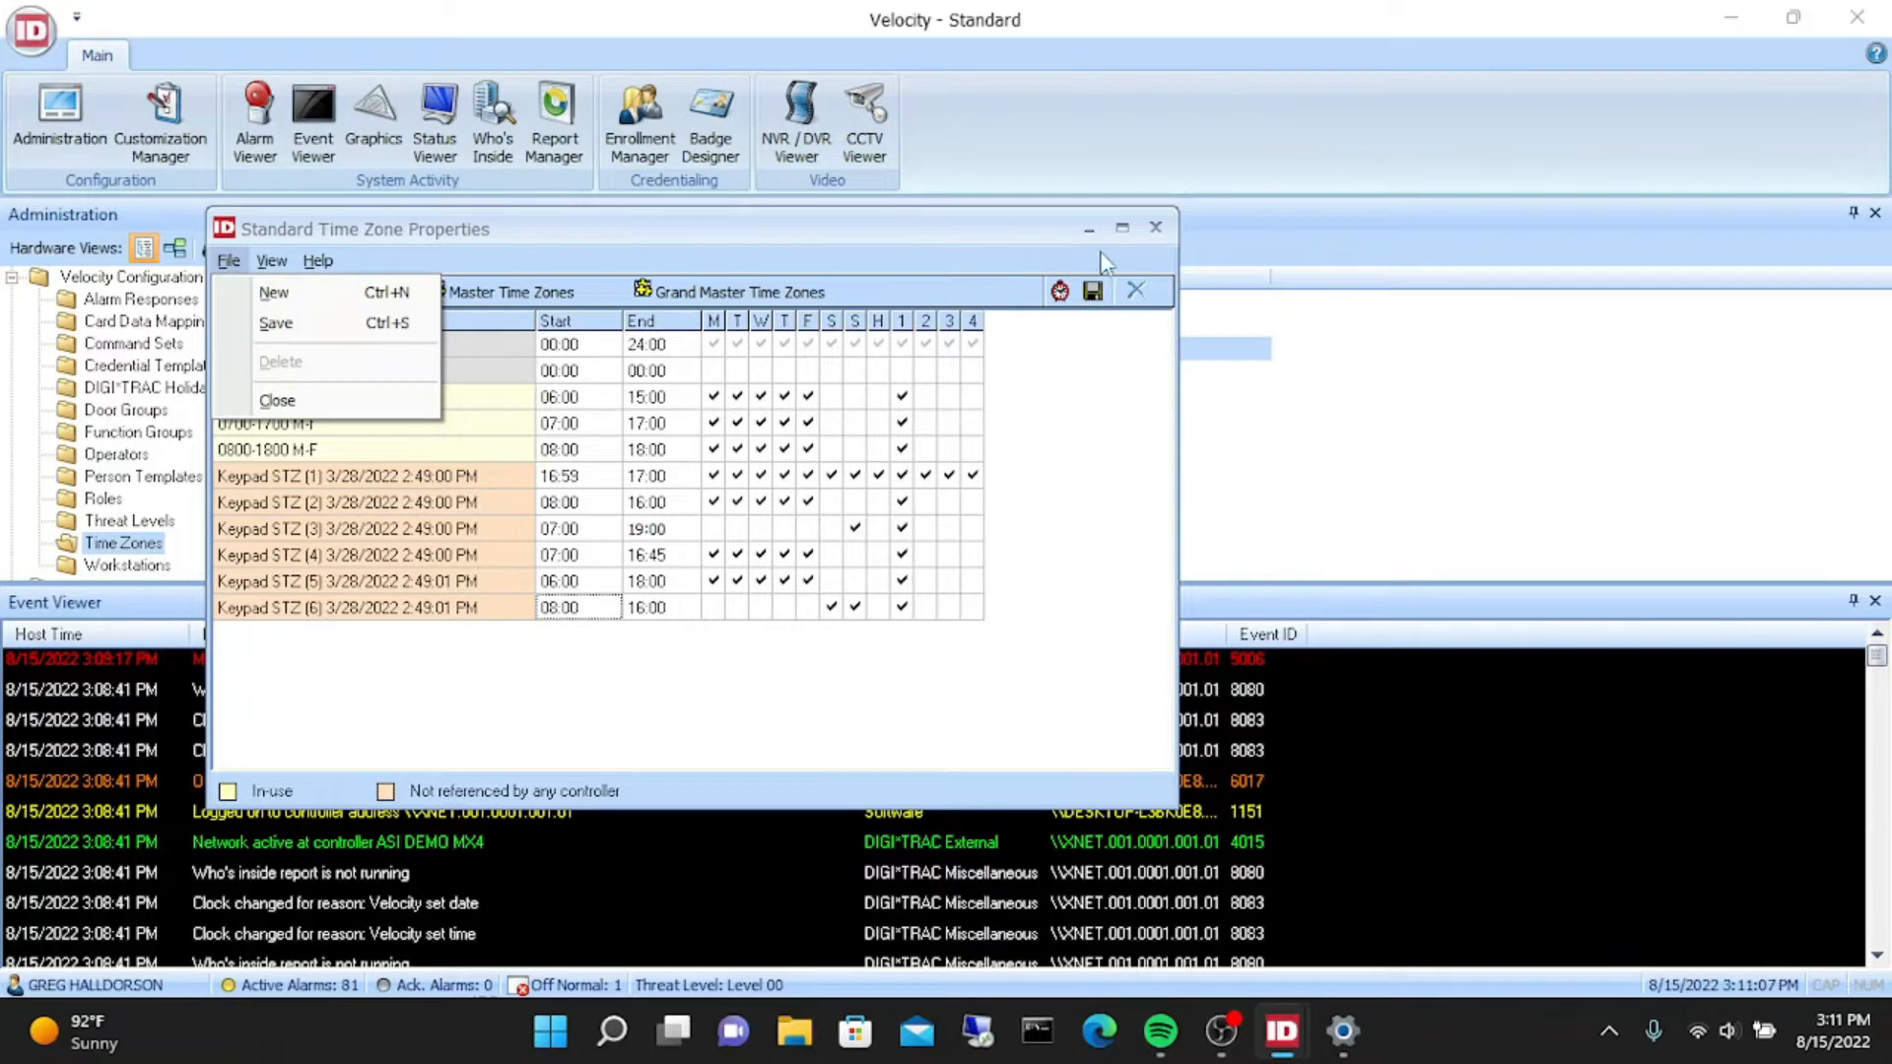
left_click(1059, 291)
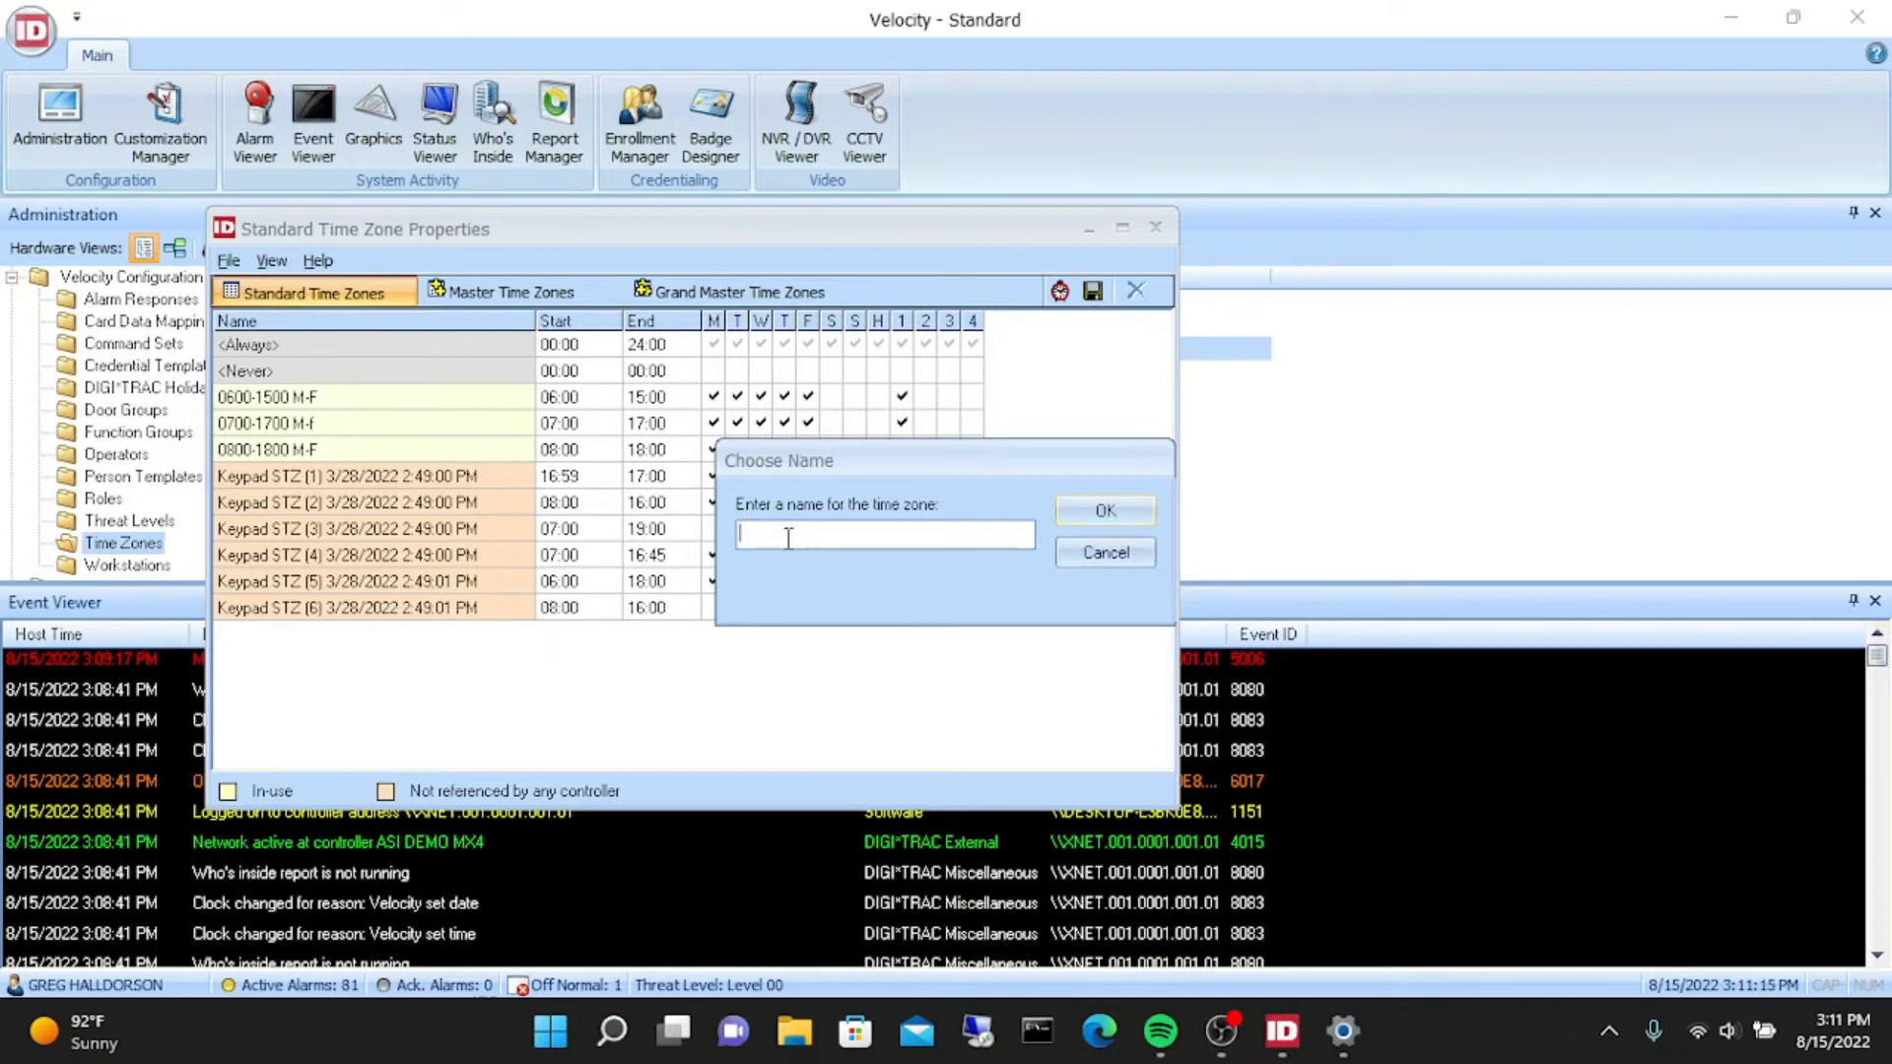
type("0600-1730 M-F")
left_click(1105, 512)
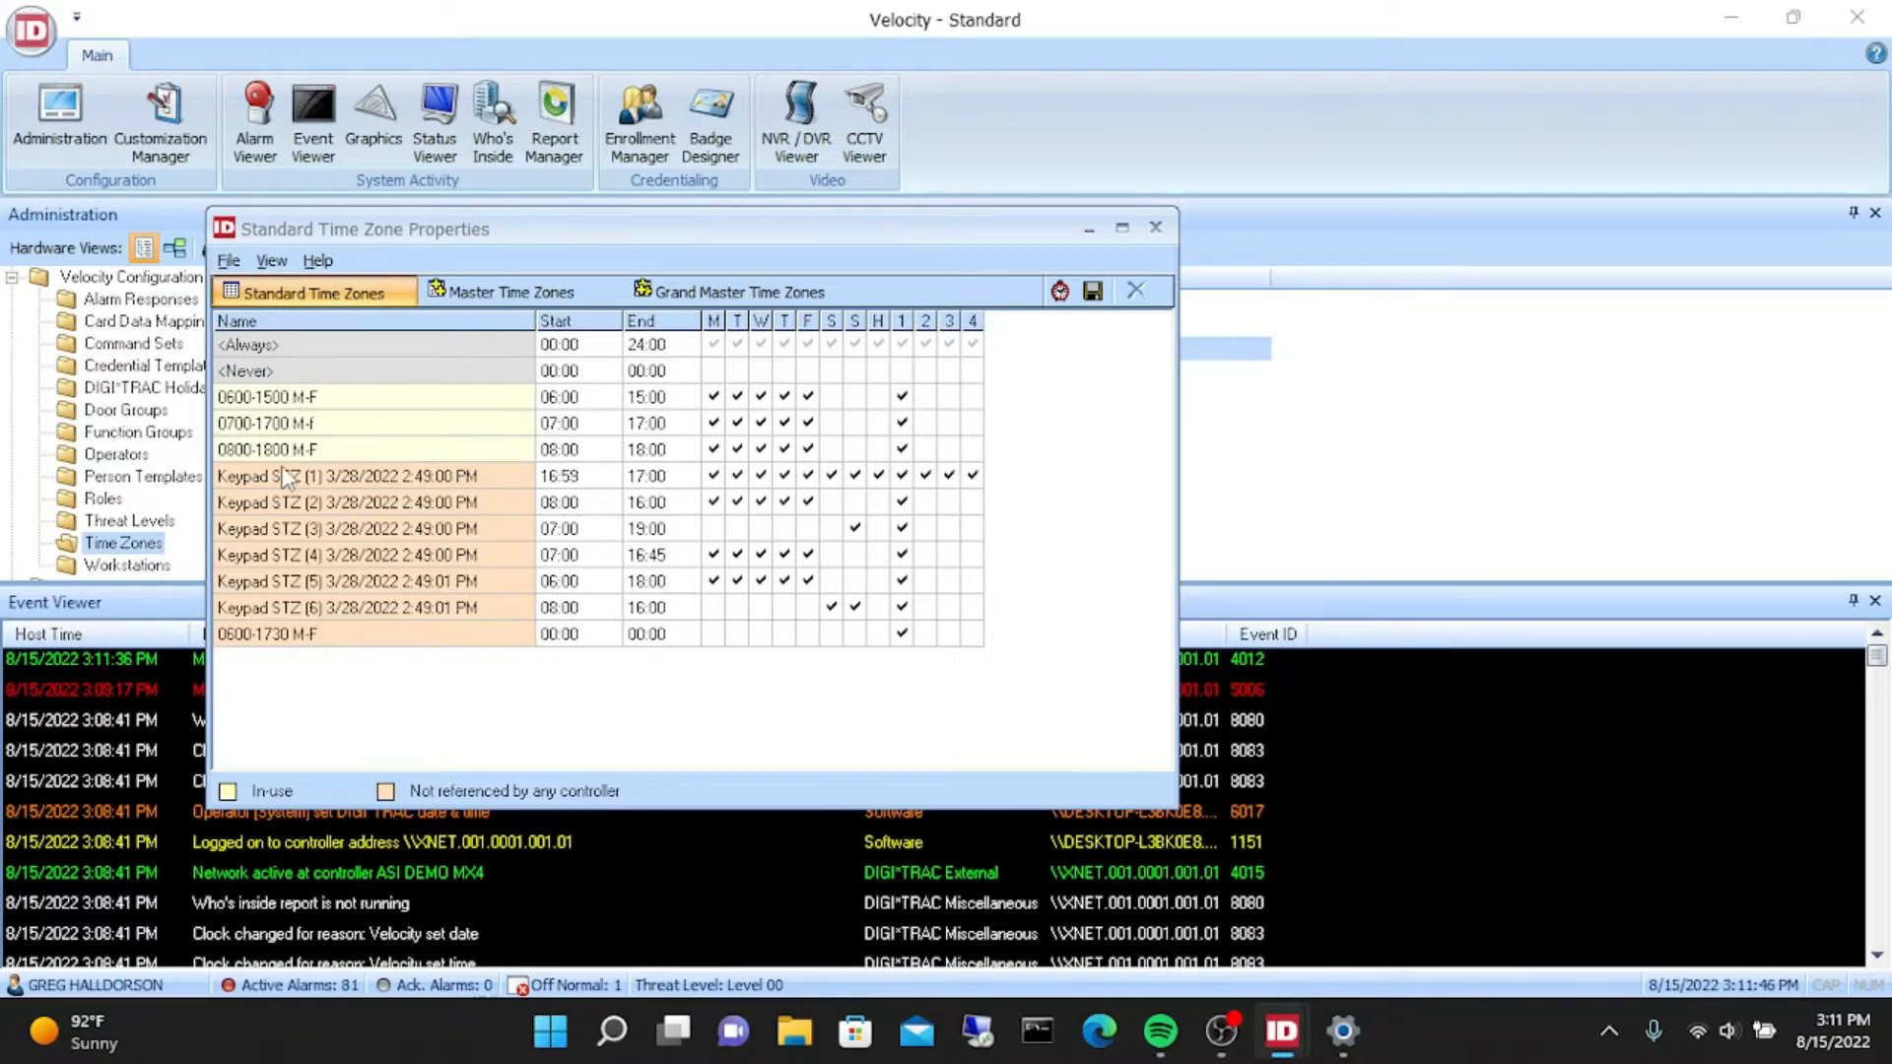
- Set the 0600-1730 M-F time zone to start at 06:00 and end at 17:30
left_click(548, 634)
type("06")
key("Tab")
type("17")
key("Right")
type("30")
- Enable Monday through Friday for the 0600-1730 M-F time zone
left_click(714, 634)
left_click(737, 635)
left_click(760, 635)
left_click(785, 634)
left_click(808, 635)
- Create another standard time zone named "0700-1200 Sat"
left_click(1059, 291)
type("0")
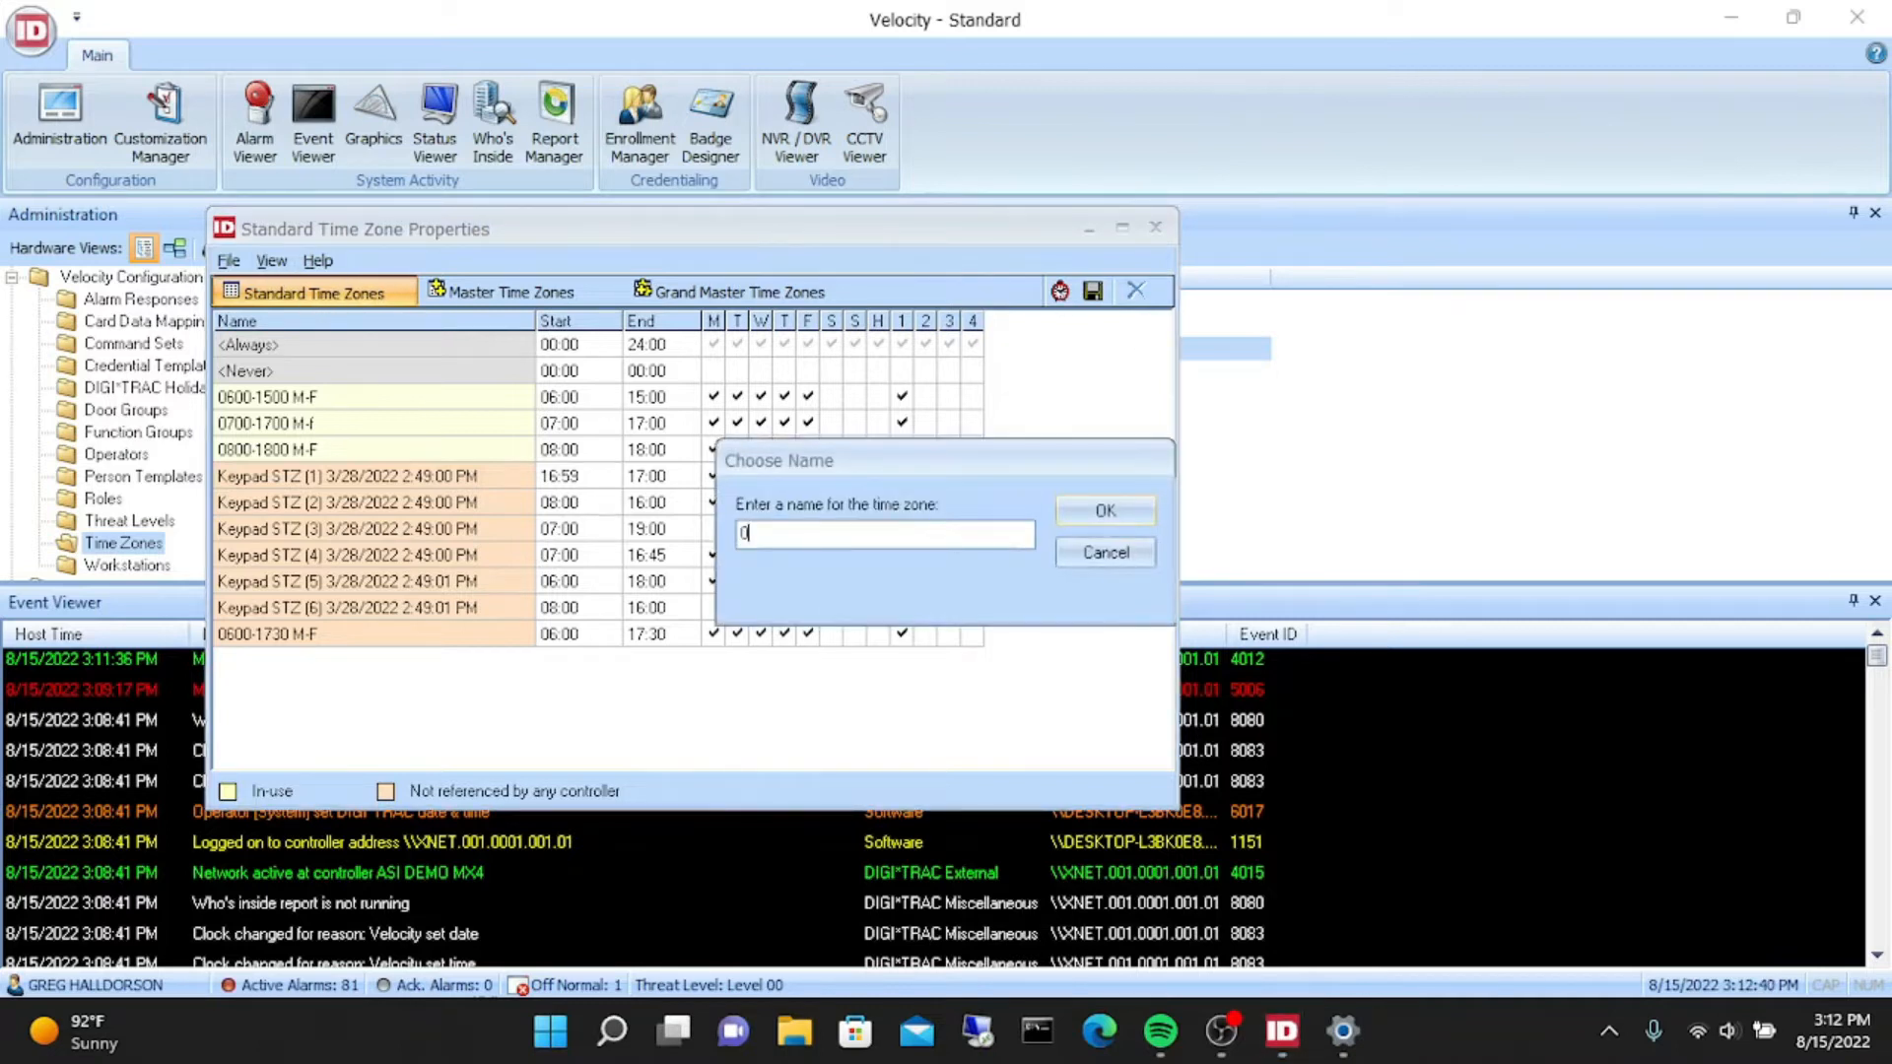
type("700-1200 Sat")
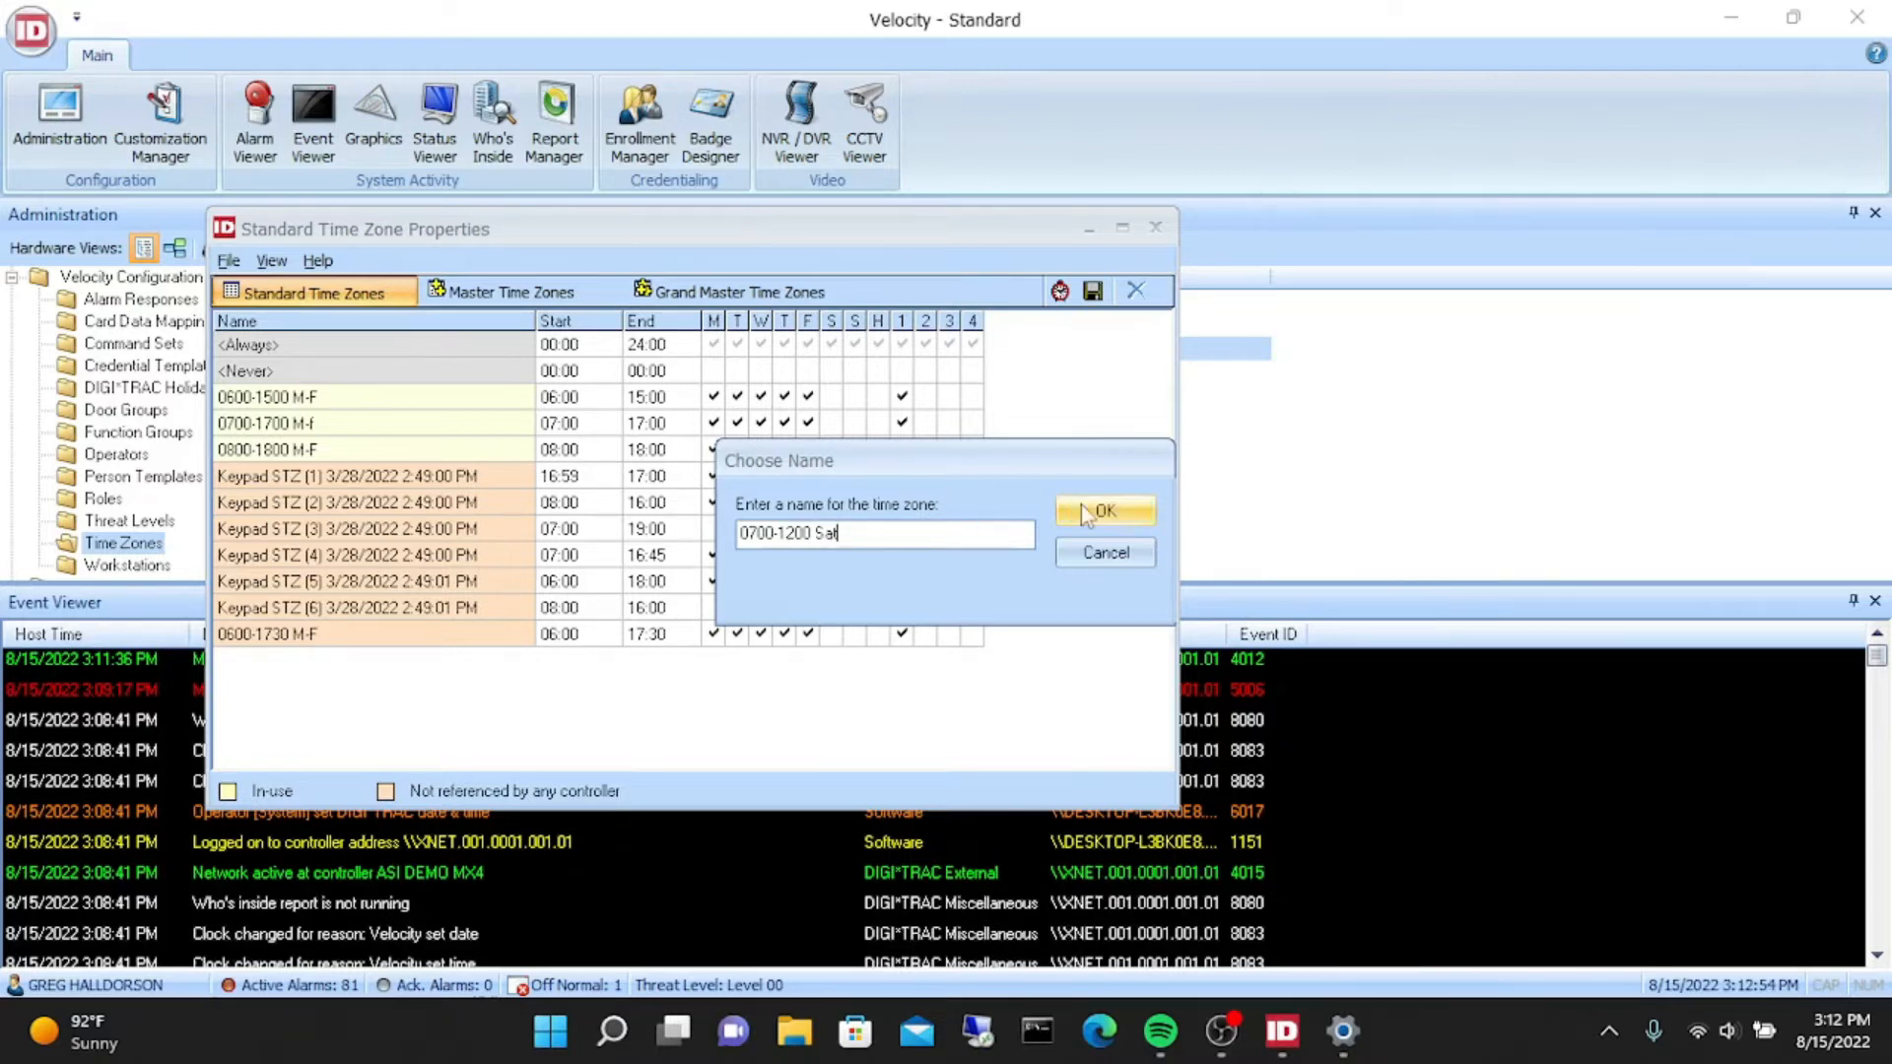
left_click(1106, 511)
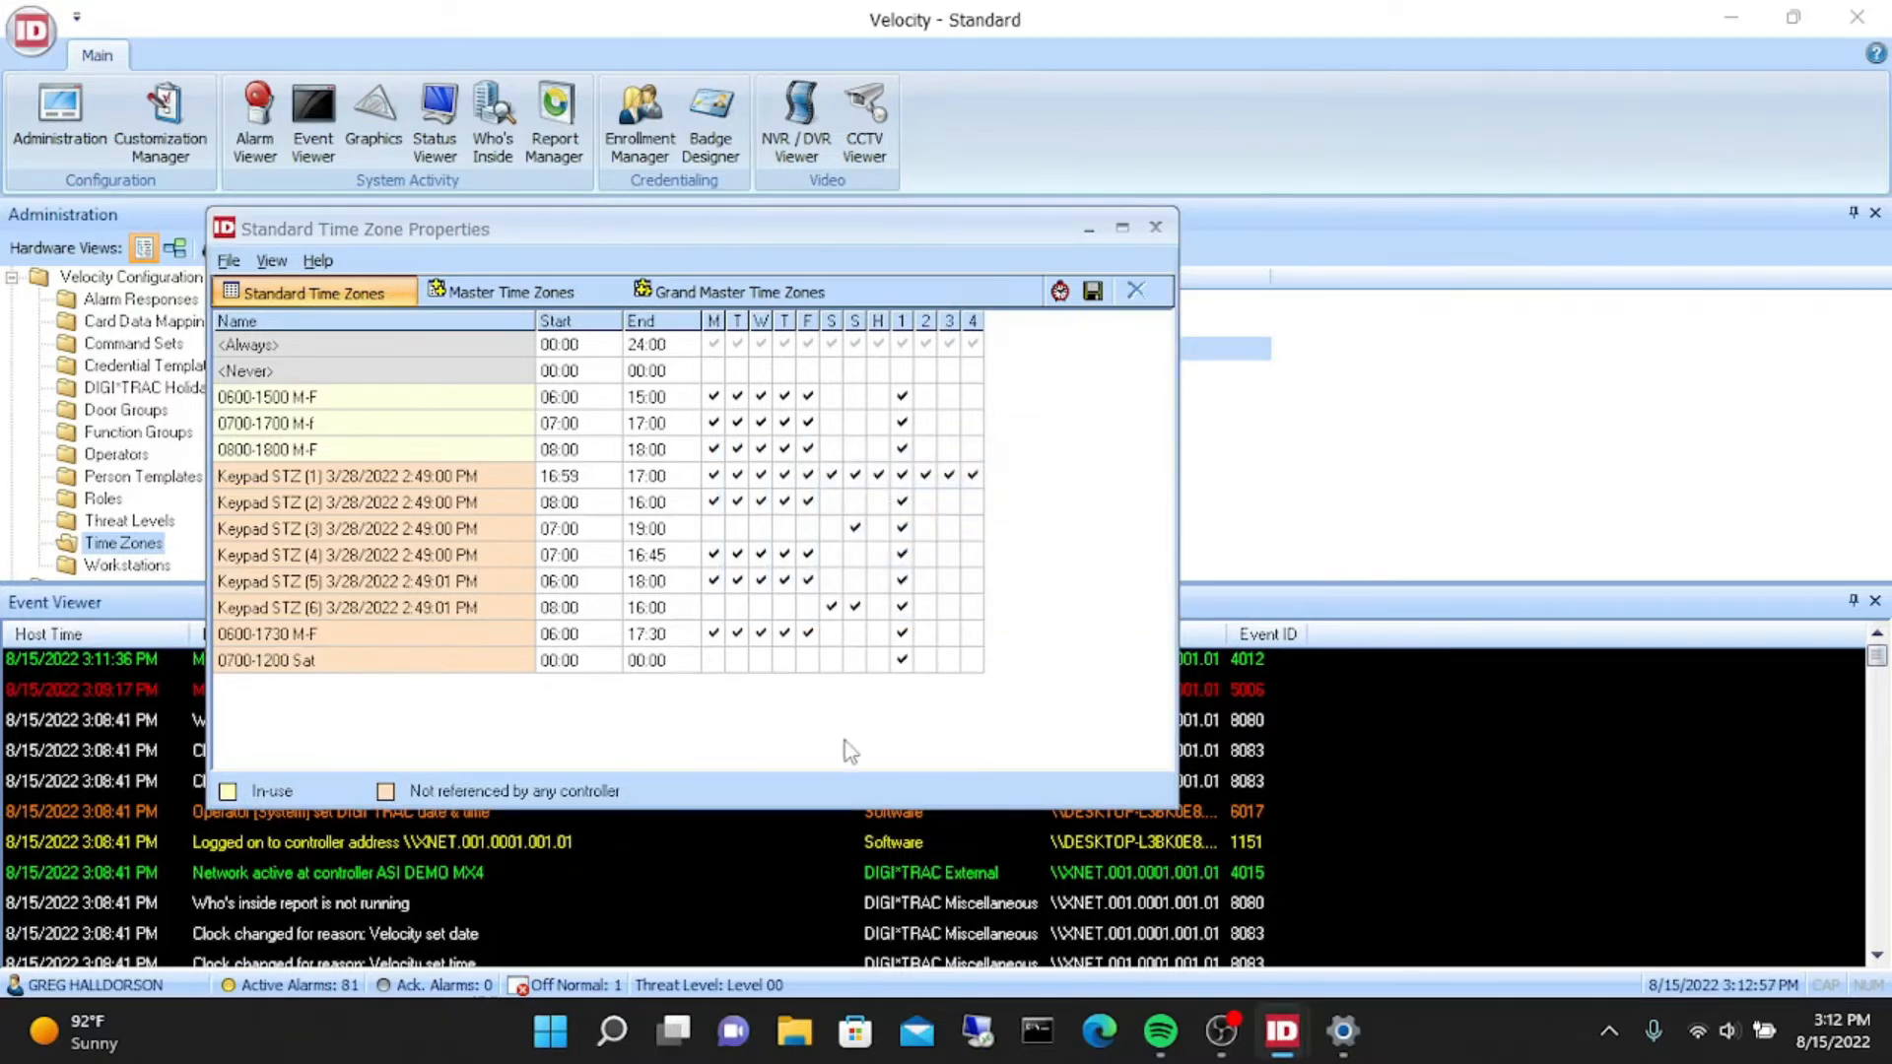
- Set the 0700-1200 Sat time zone to run from 07:00 to 12:00 on Saturday, and save the standard time zones
left_click(559, 664)
left_click(637, 662)
type("12")
left_click(833, 660)
left_click(1092, 292)
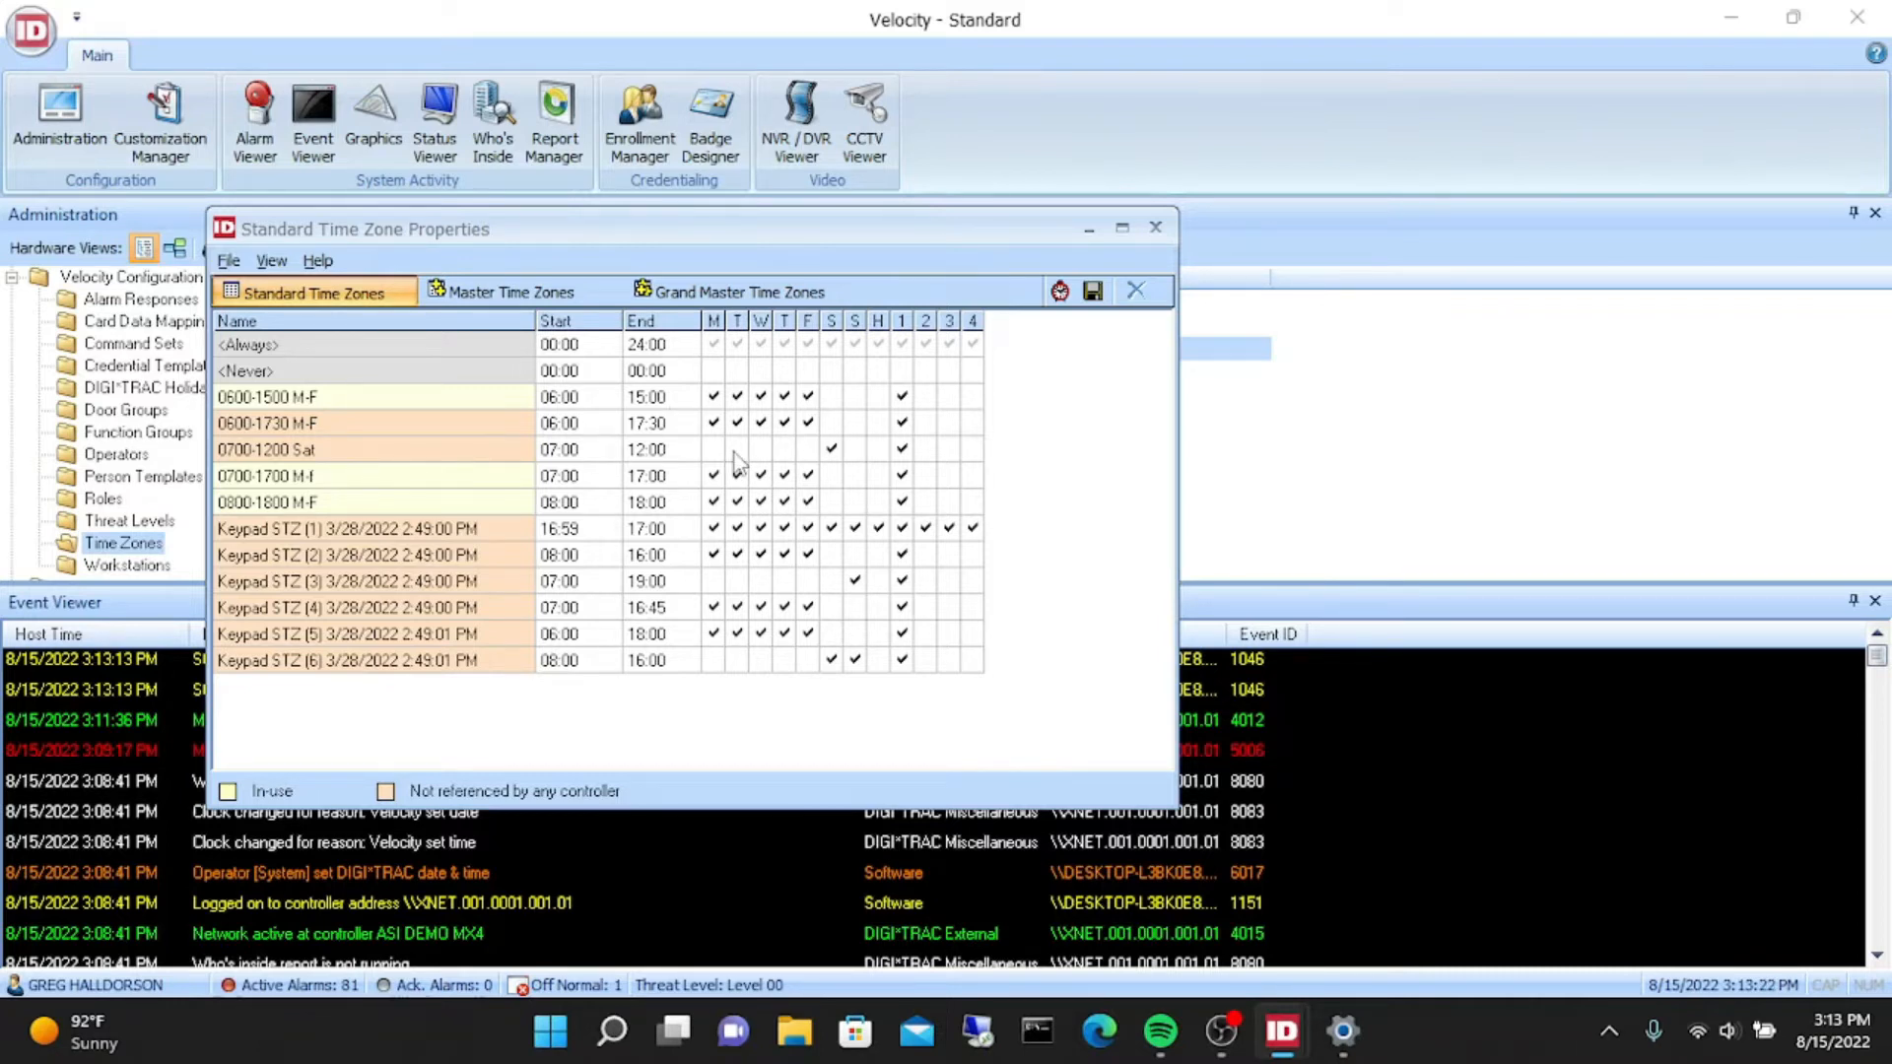
left_click(1084, 232)
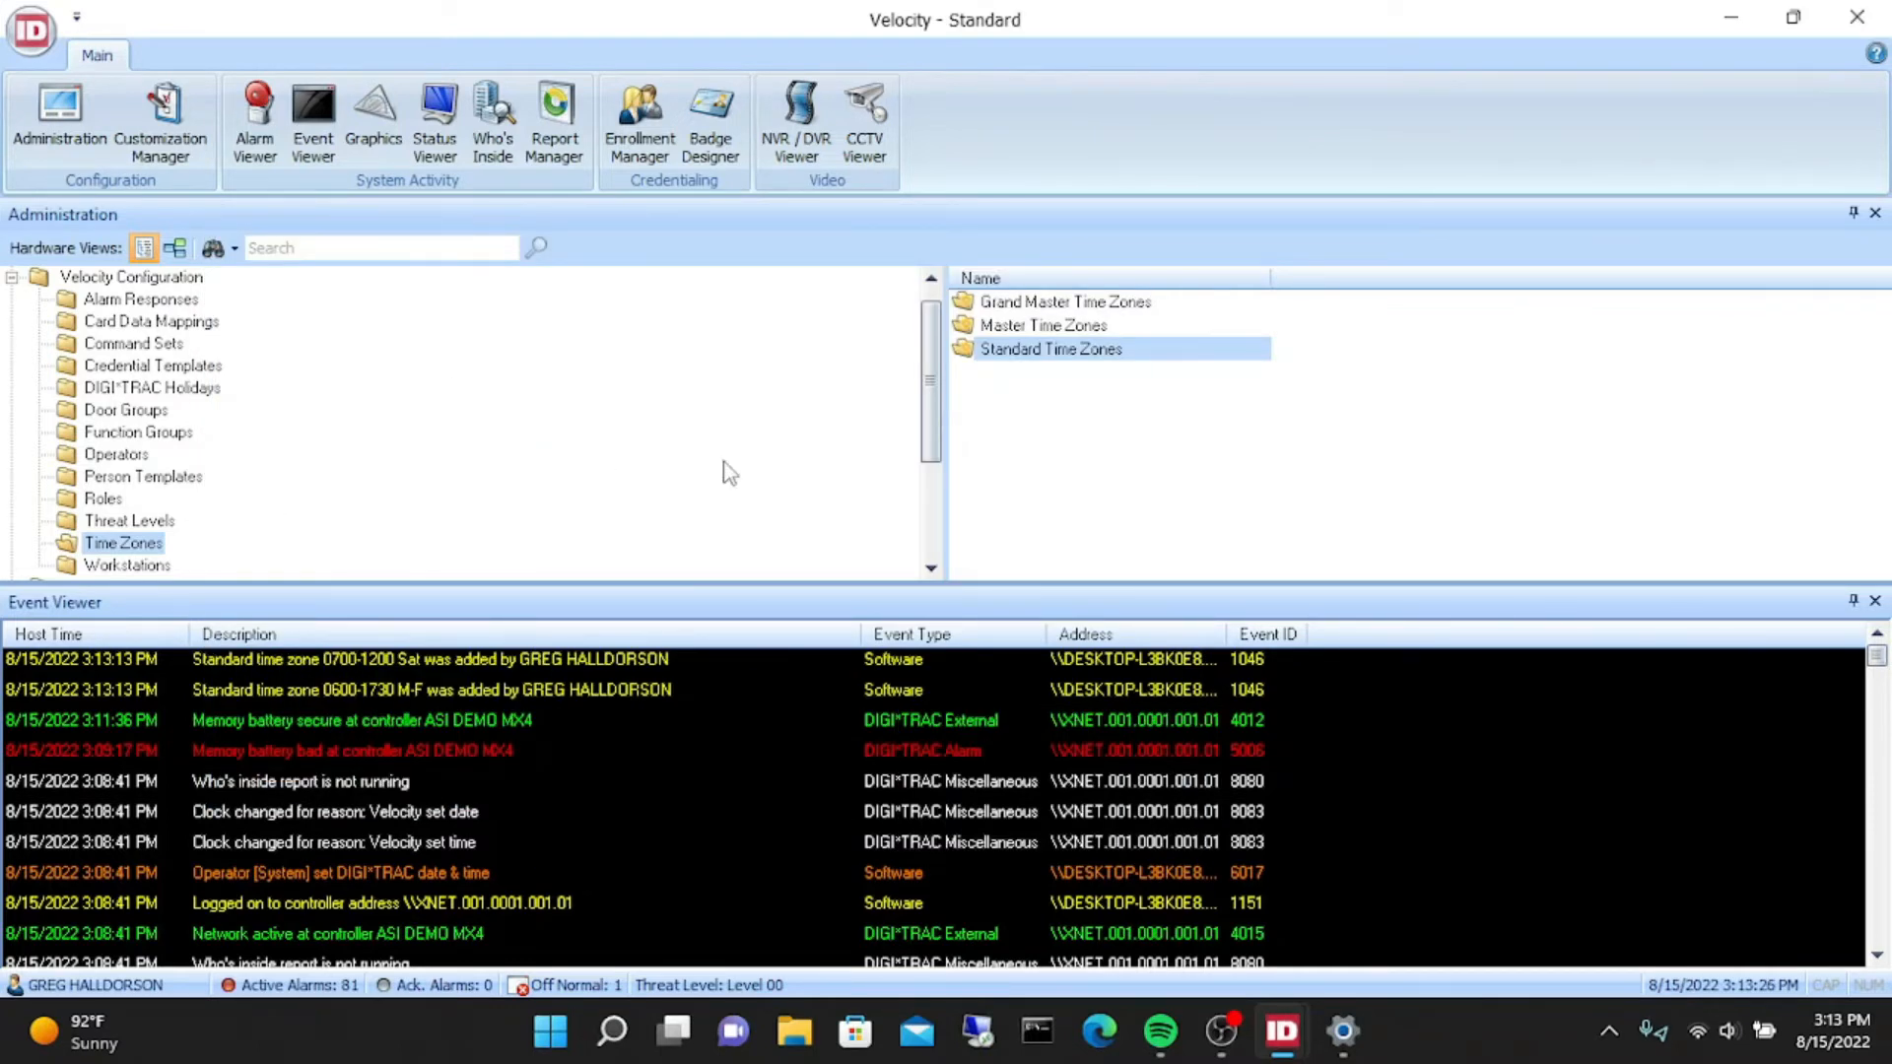
- Open the relay logic settings of the Rear Entry door on the ASI DEMO MX4 controller
left_click_drag(932, 424, 936, 570)
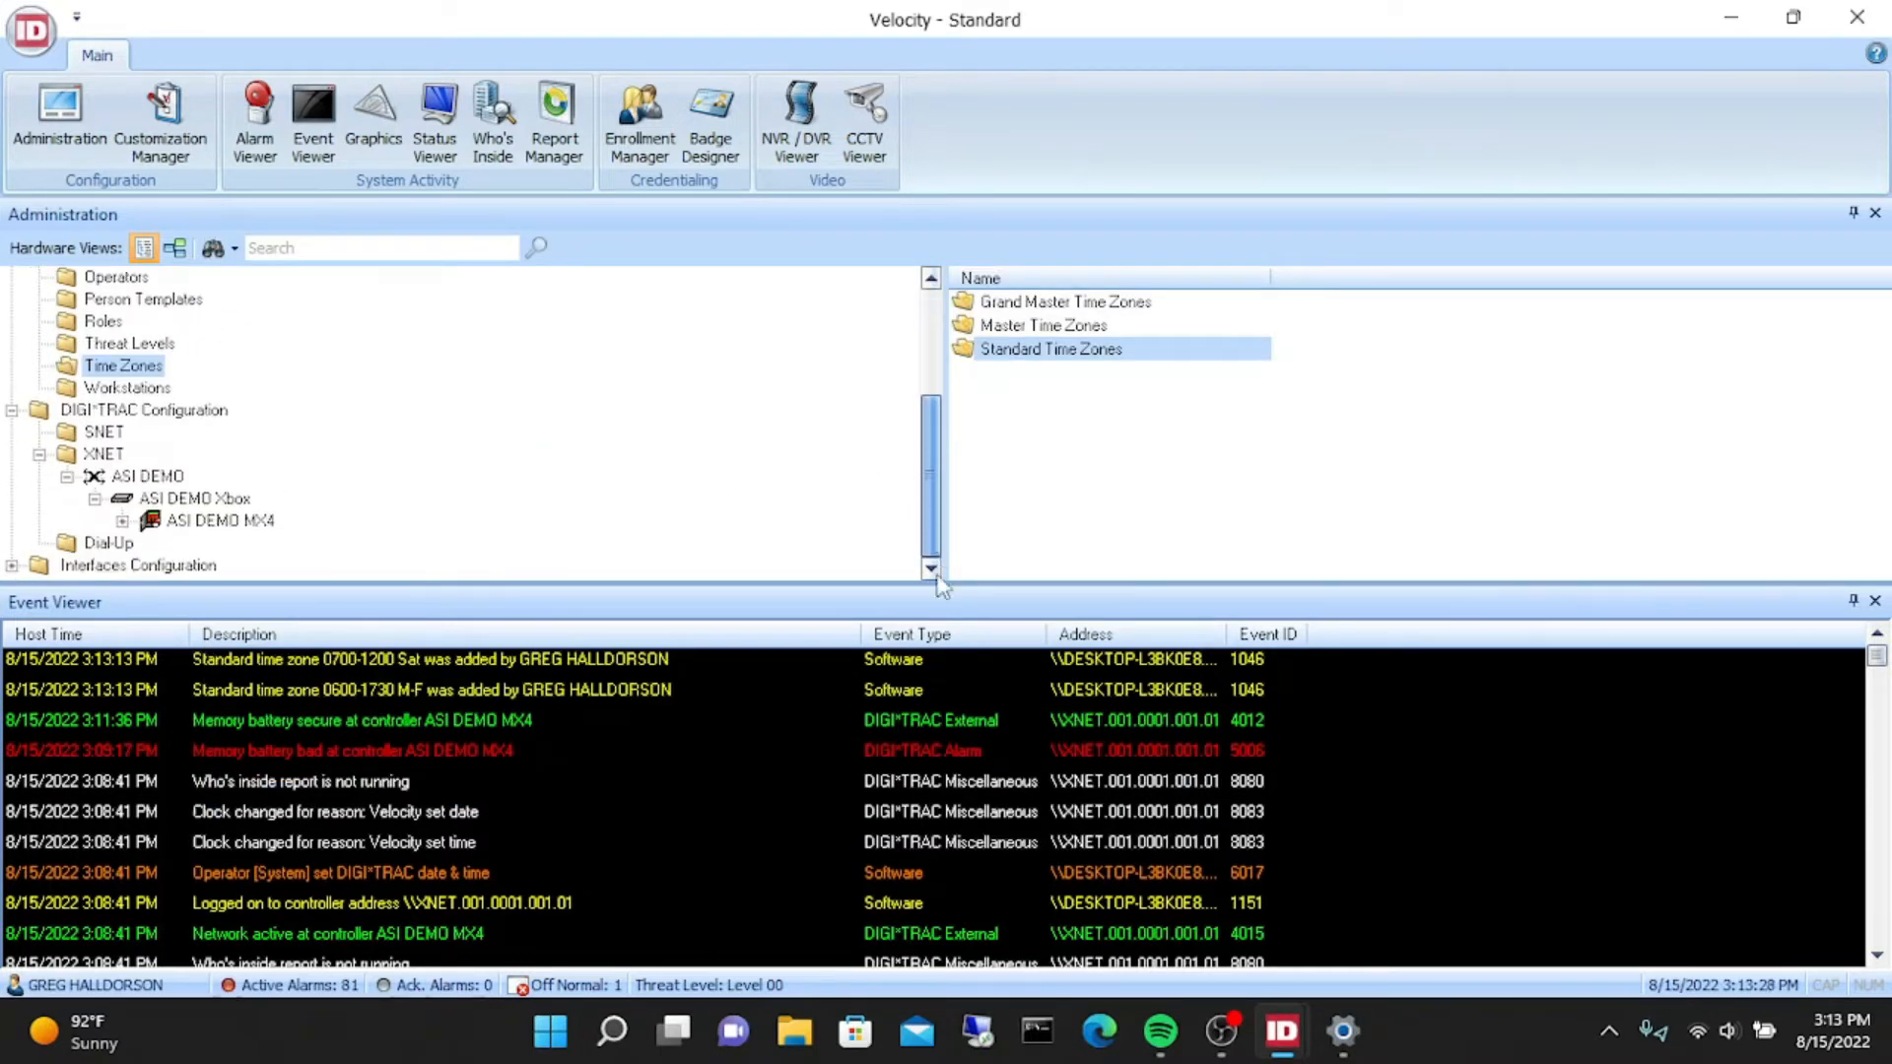
left_click(122, 520)
left_click(210, 453)
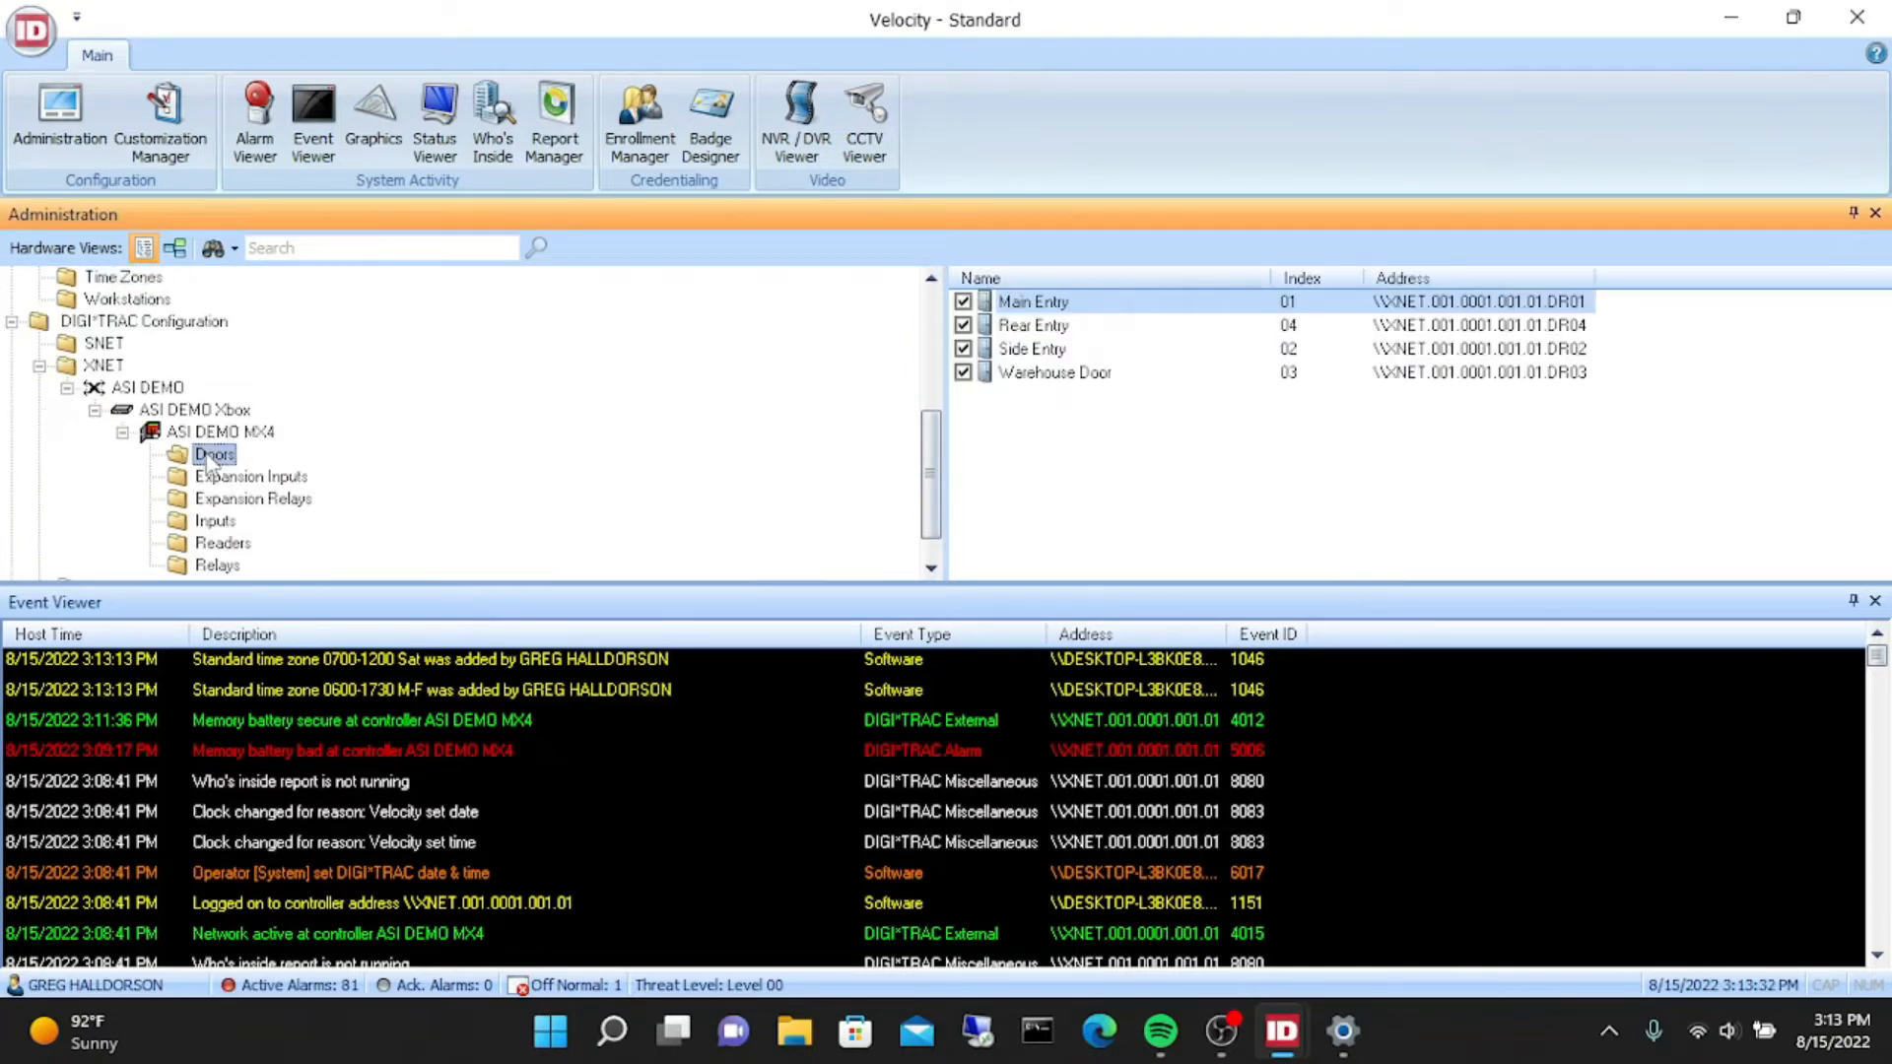
left_click(1036, 326)
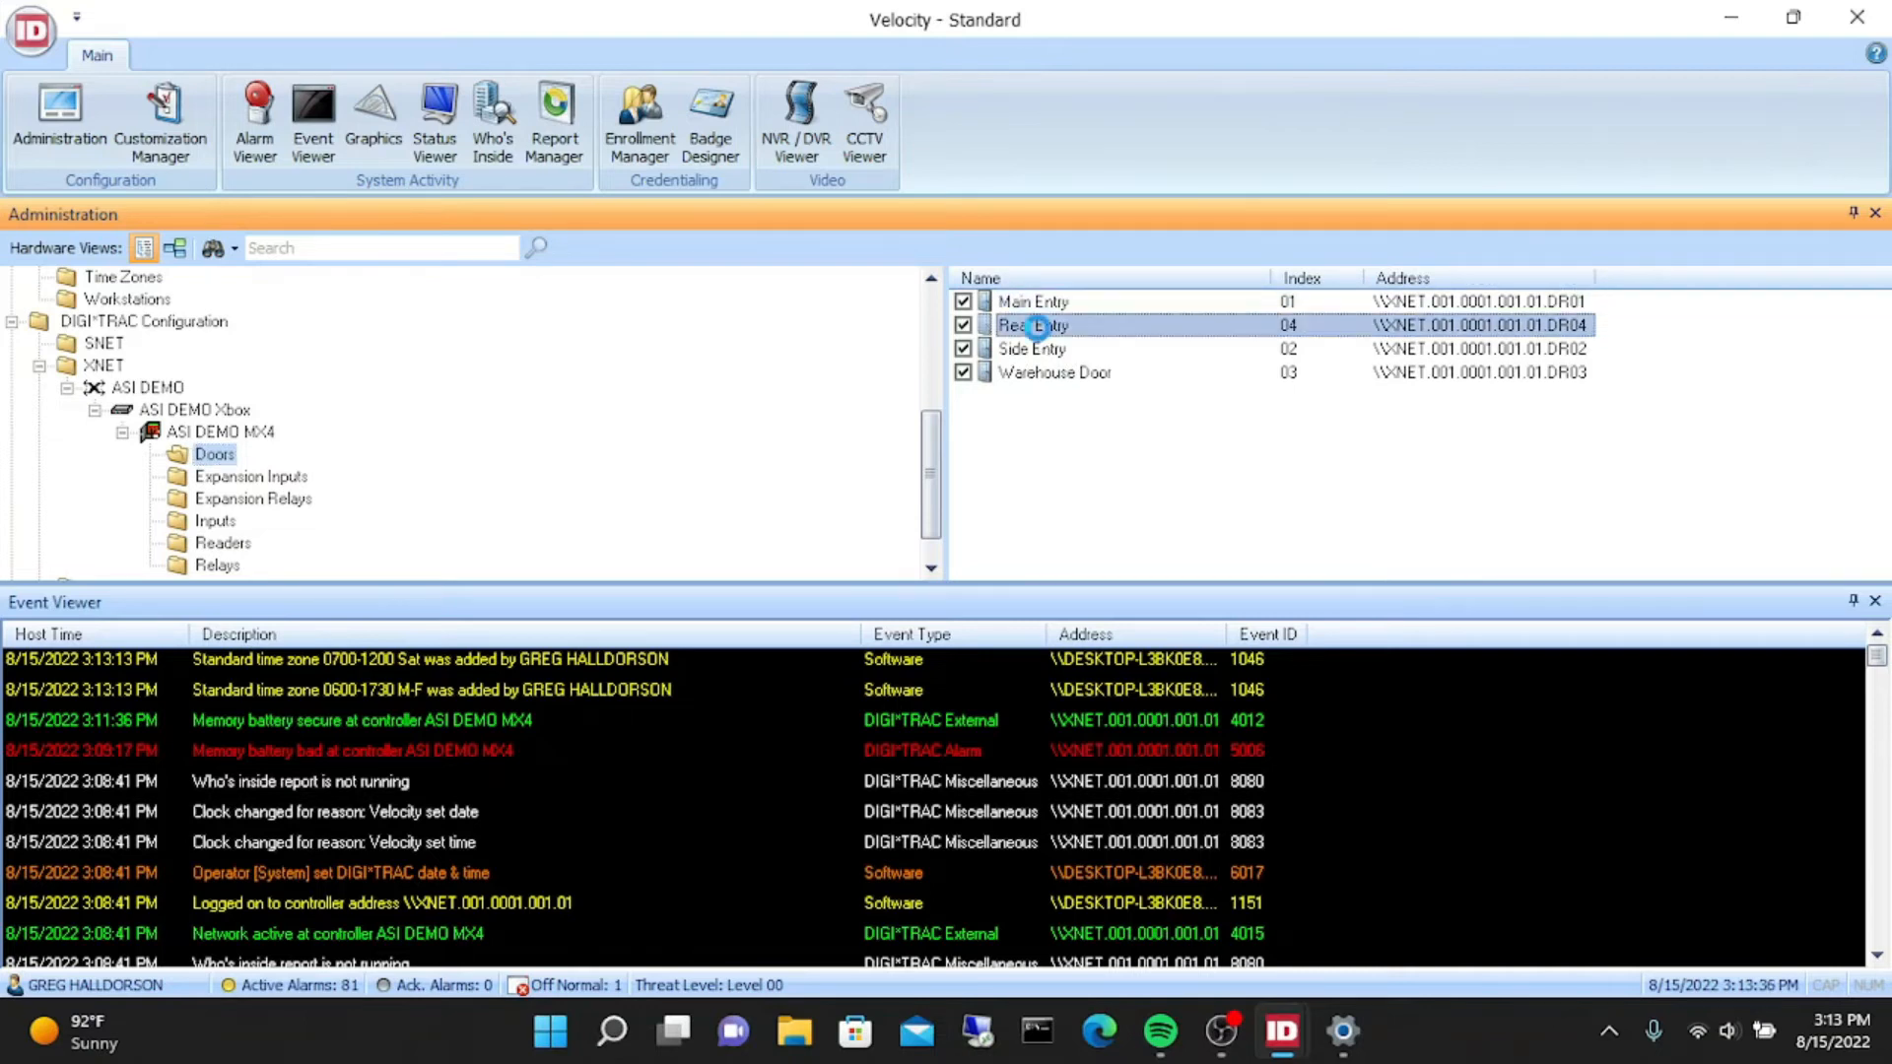
double_click(1038, 326)
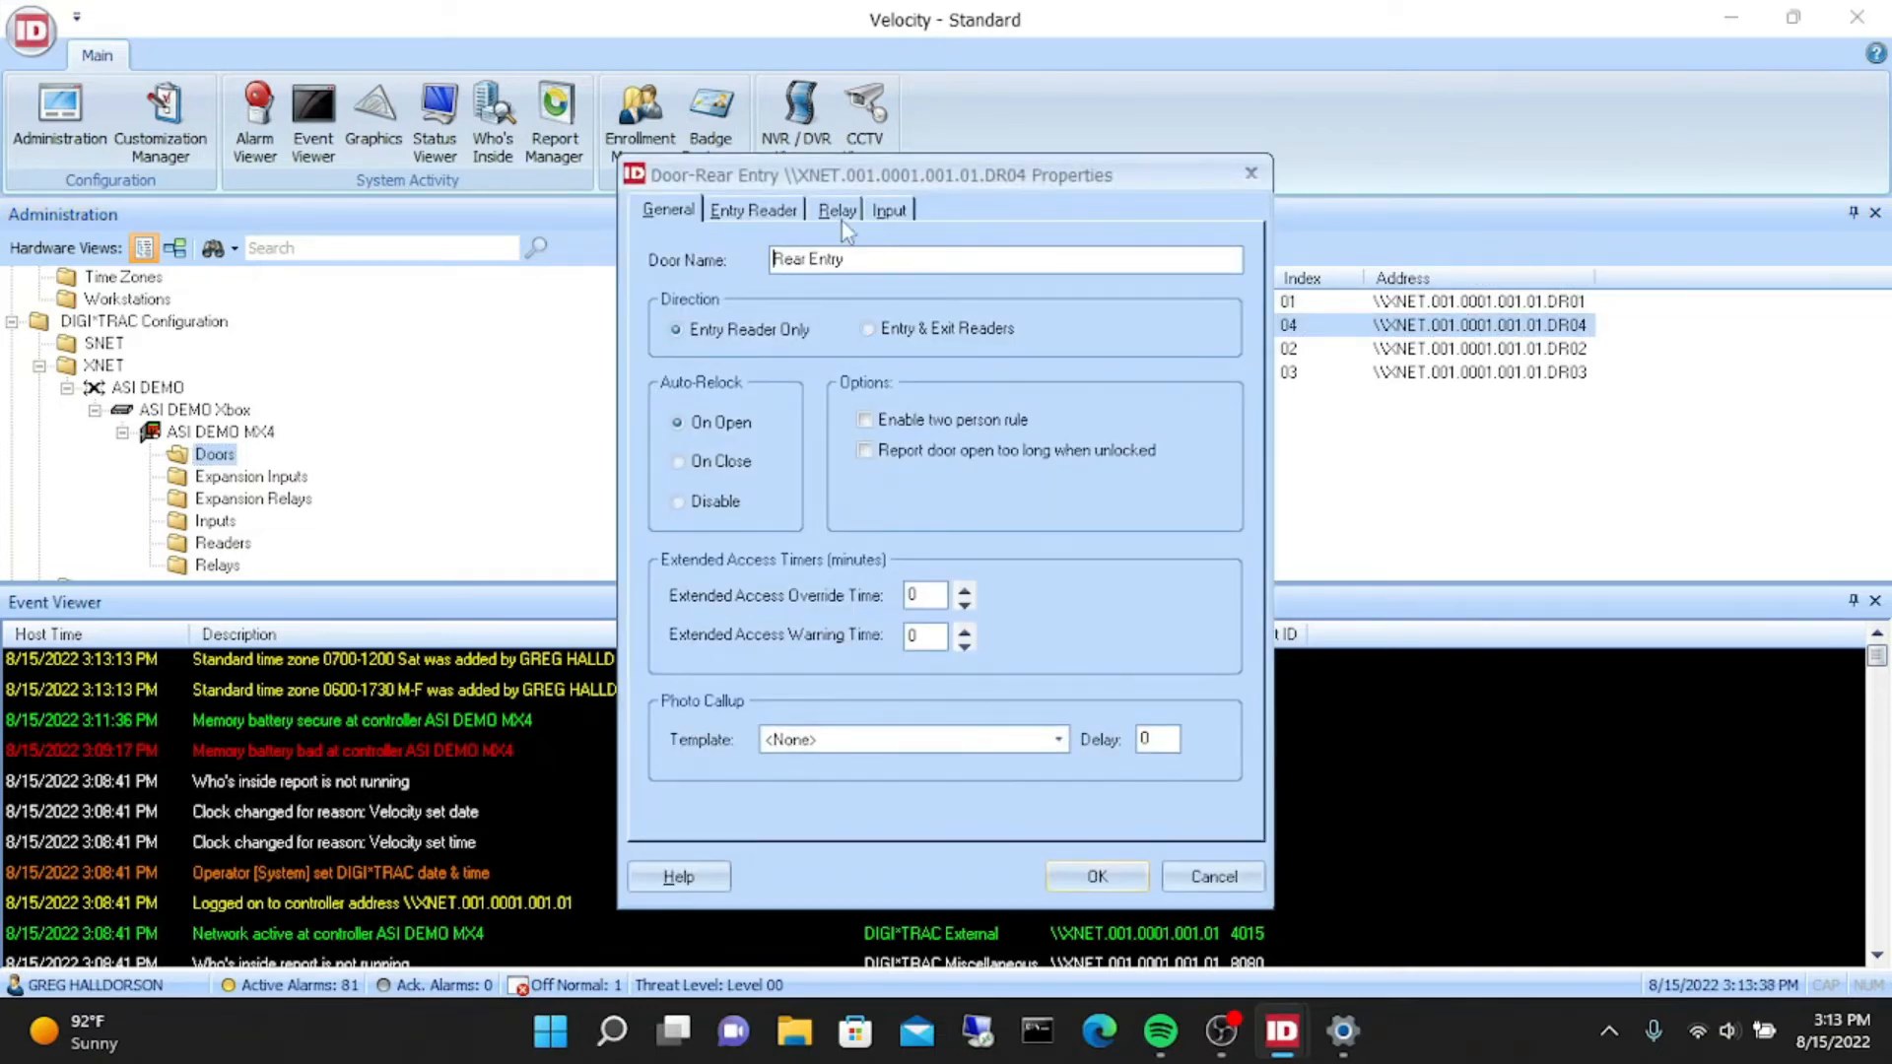
left_click(837, 210)
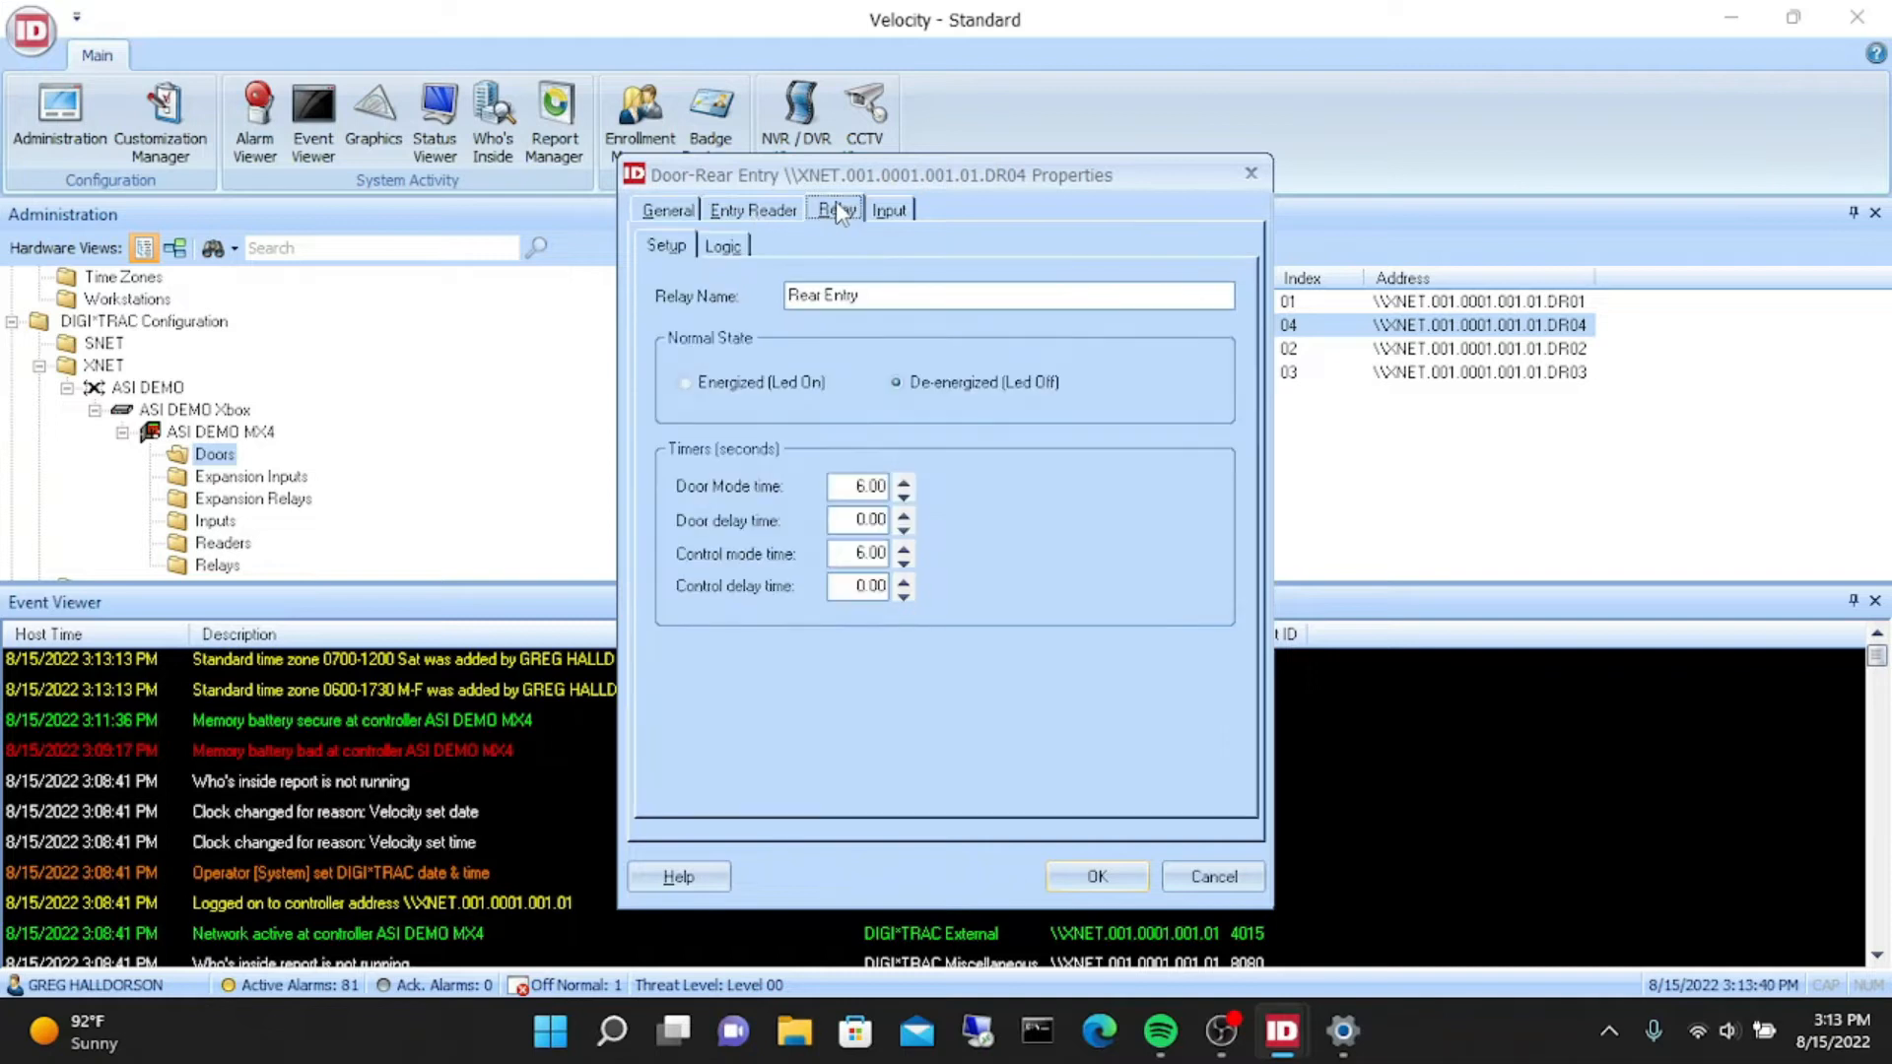
left_click(729, 248)
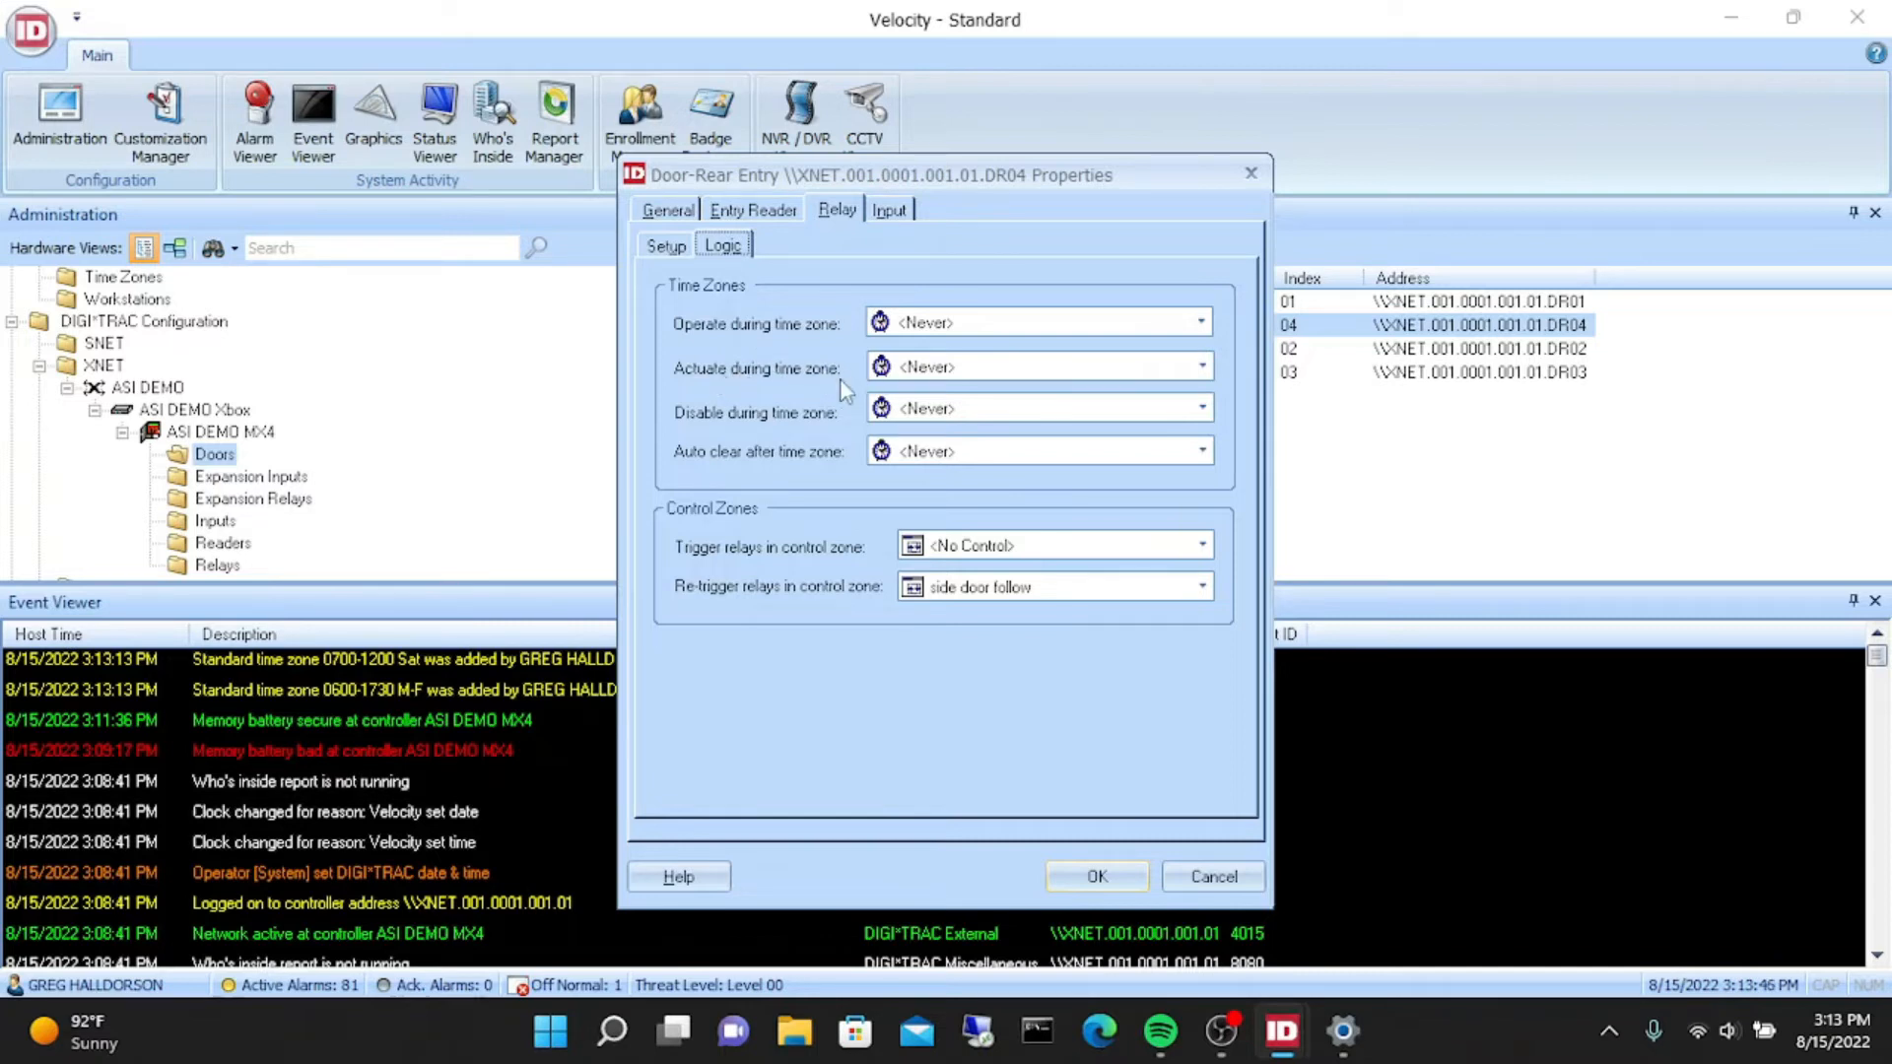
- Examine the time zones selectable for actuating the Rear Entry relay, and leave the door properties without choosing one
left_click(936, 366)
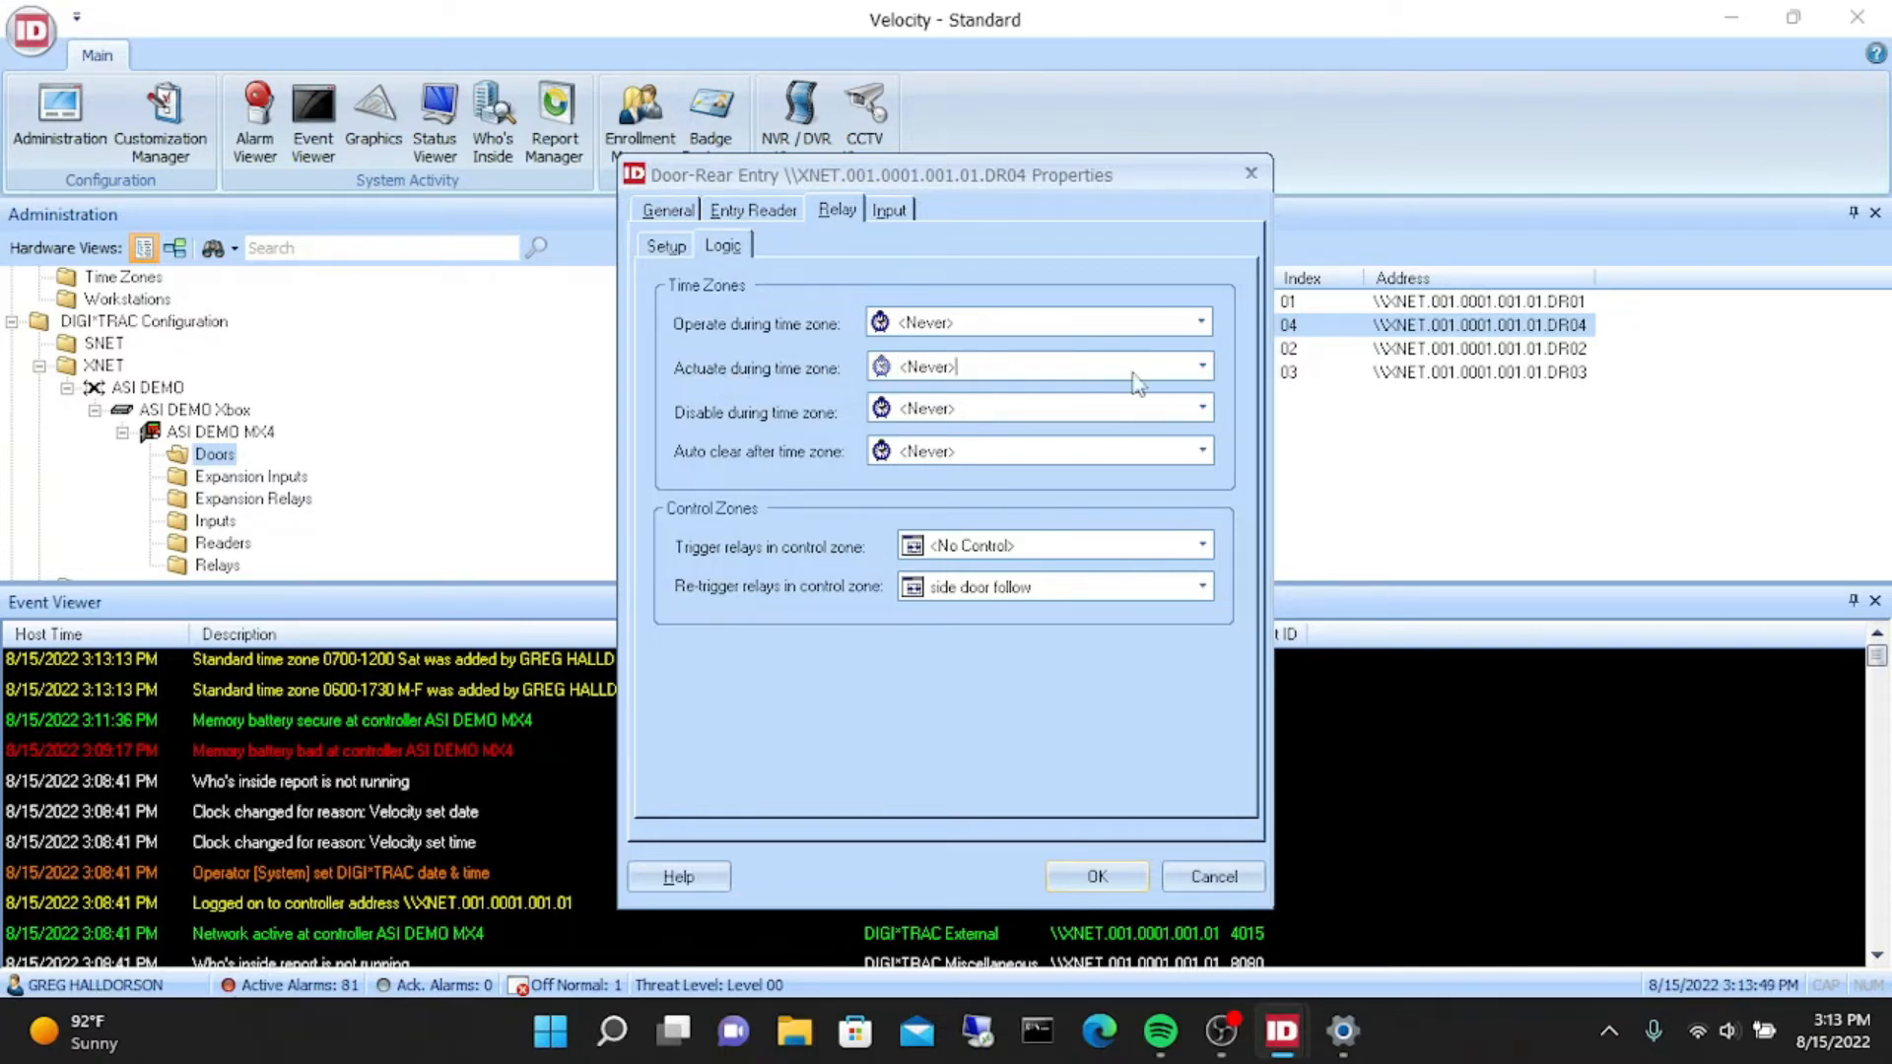
left_click(1202, 368)
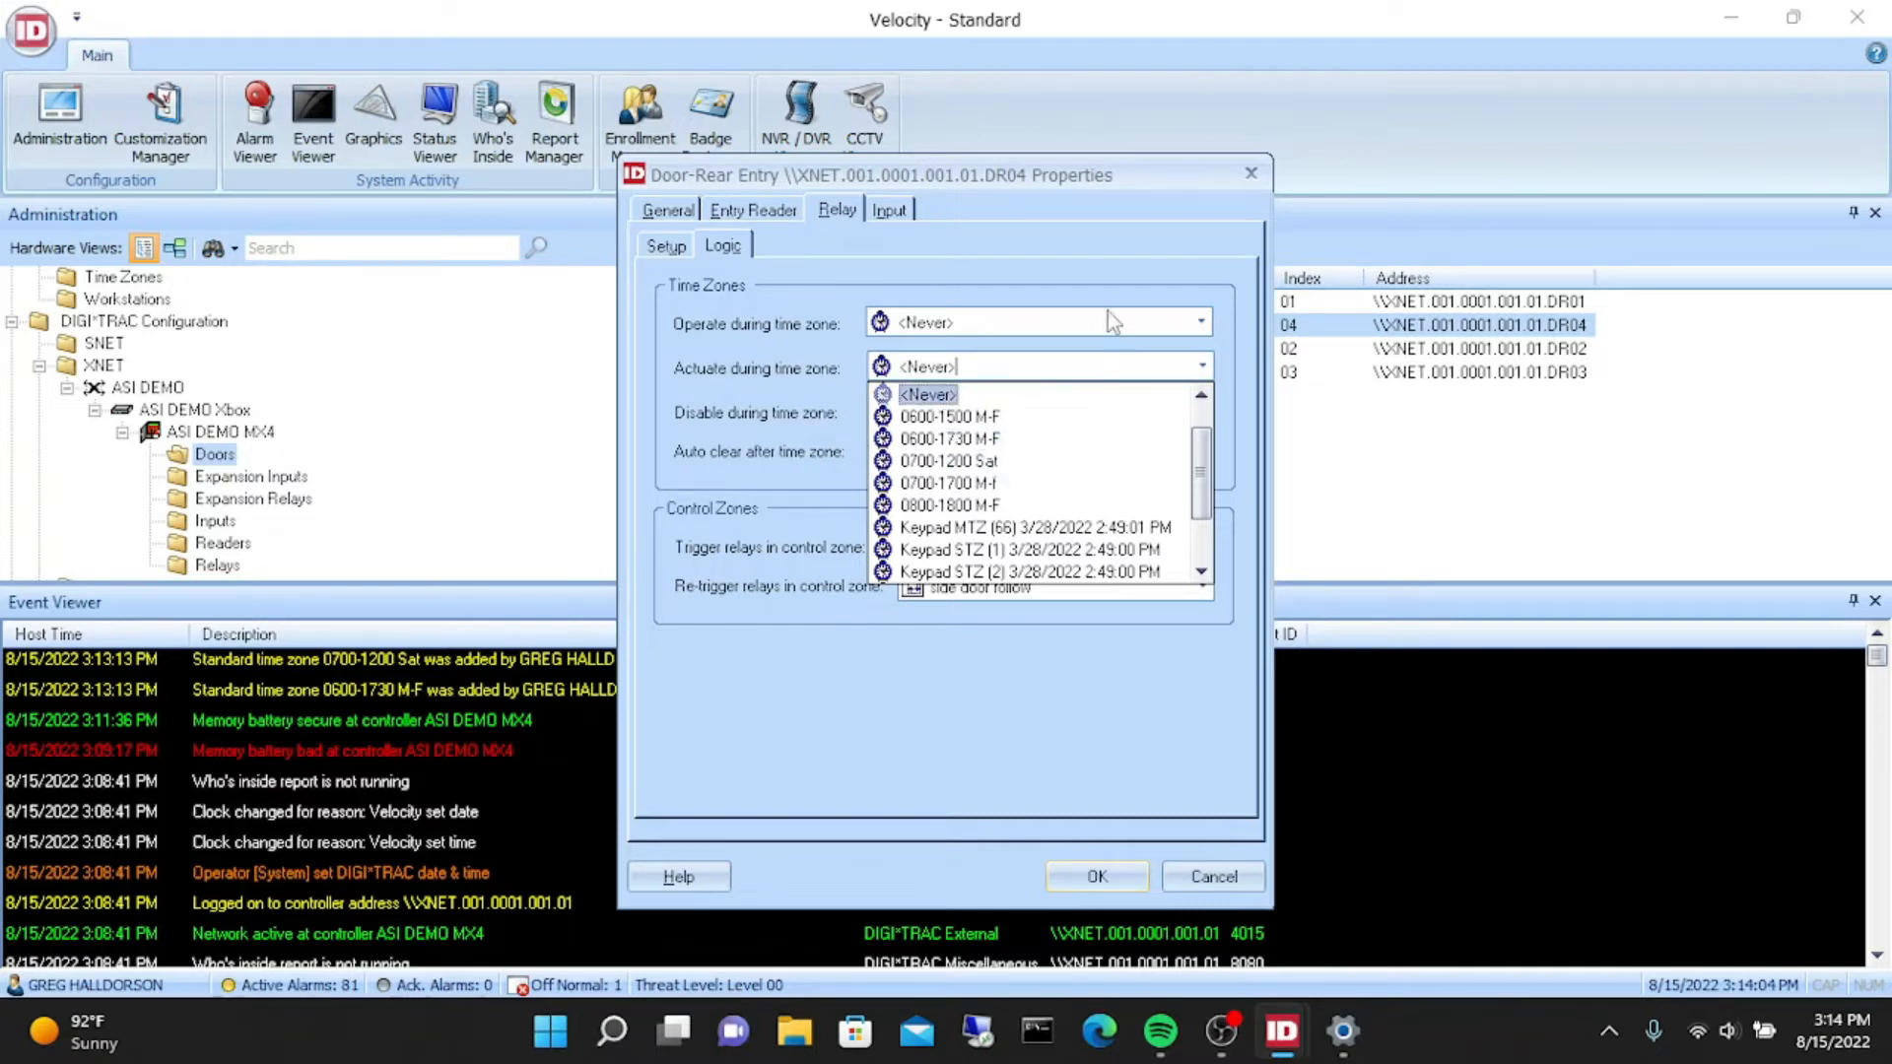
left_click(1093, 370)
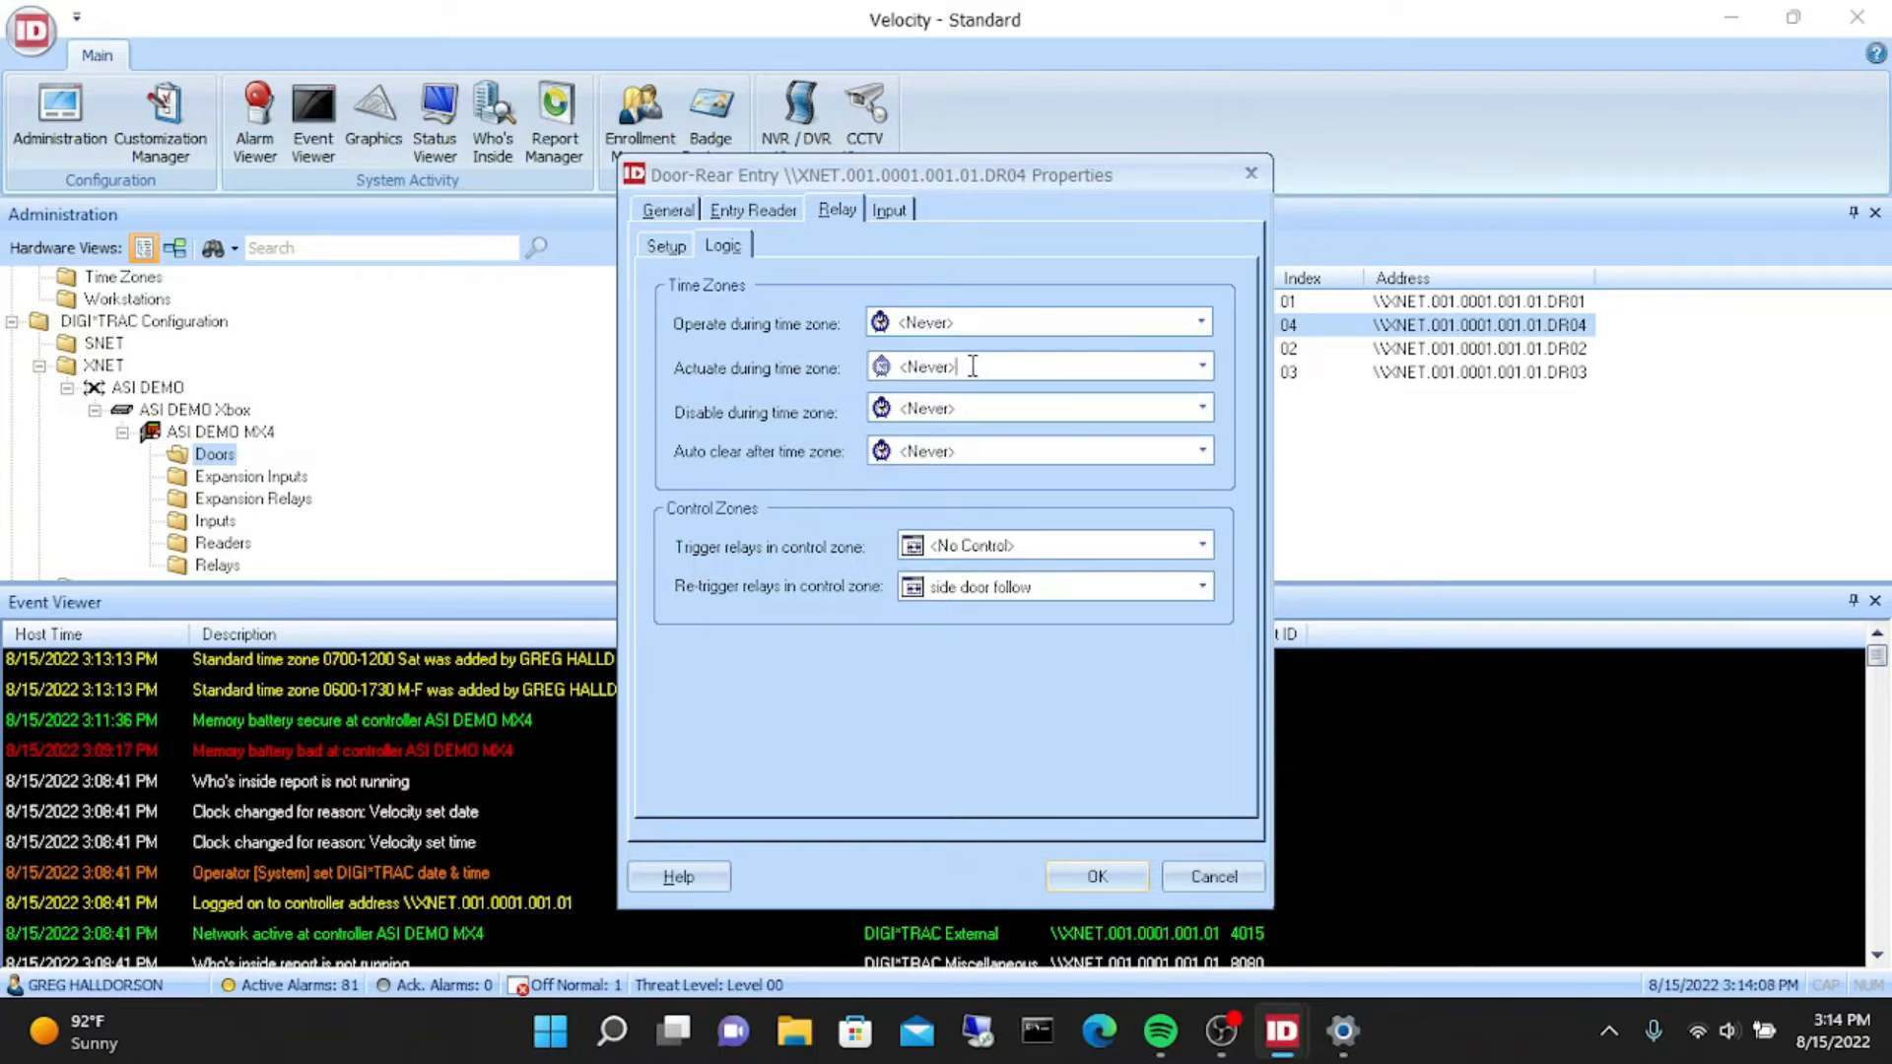
left_click(1253, 175)
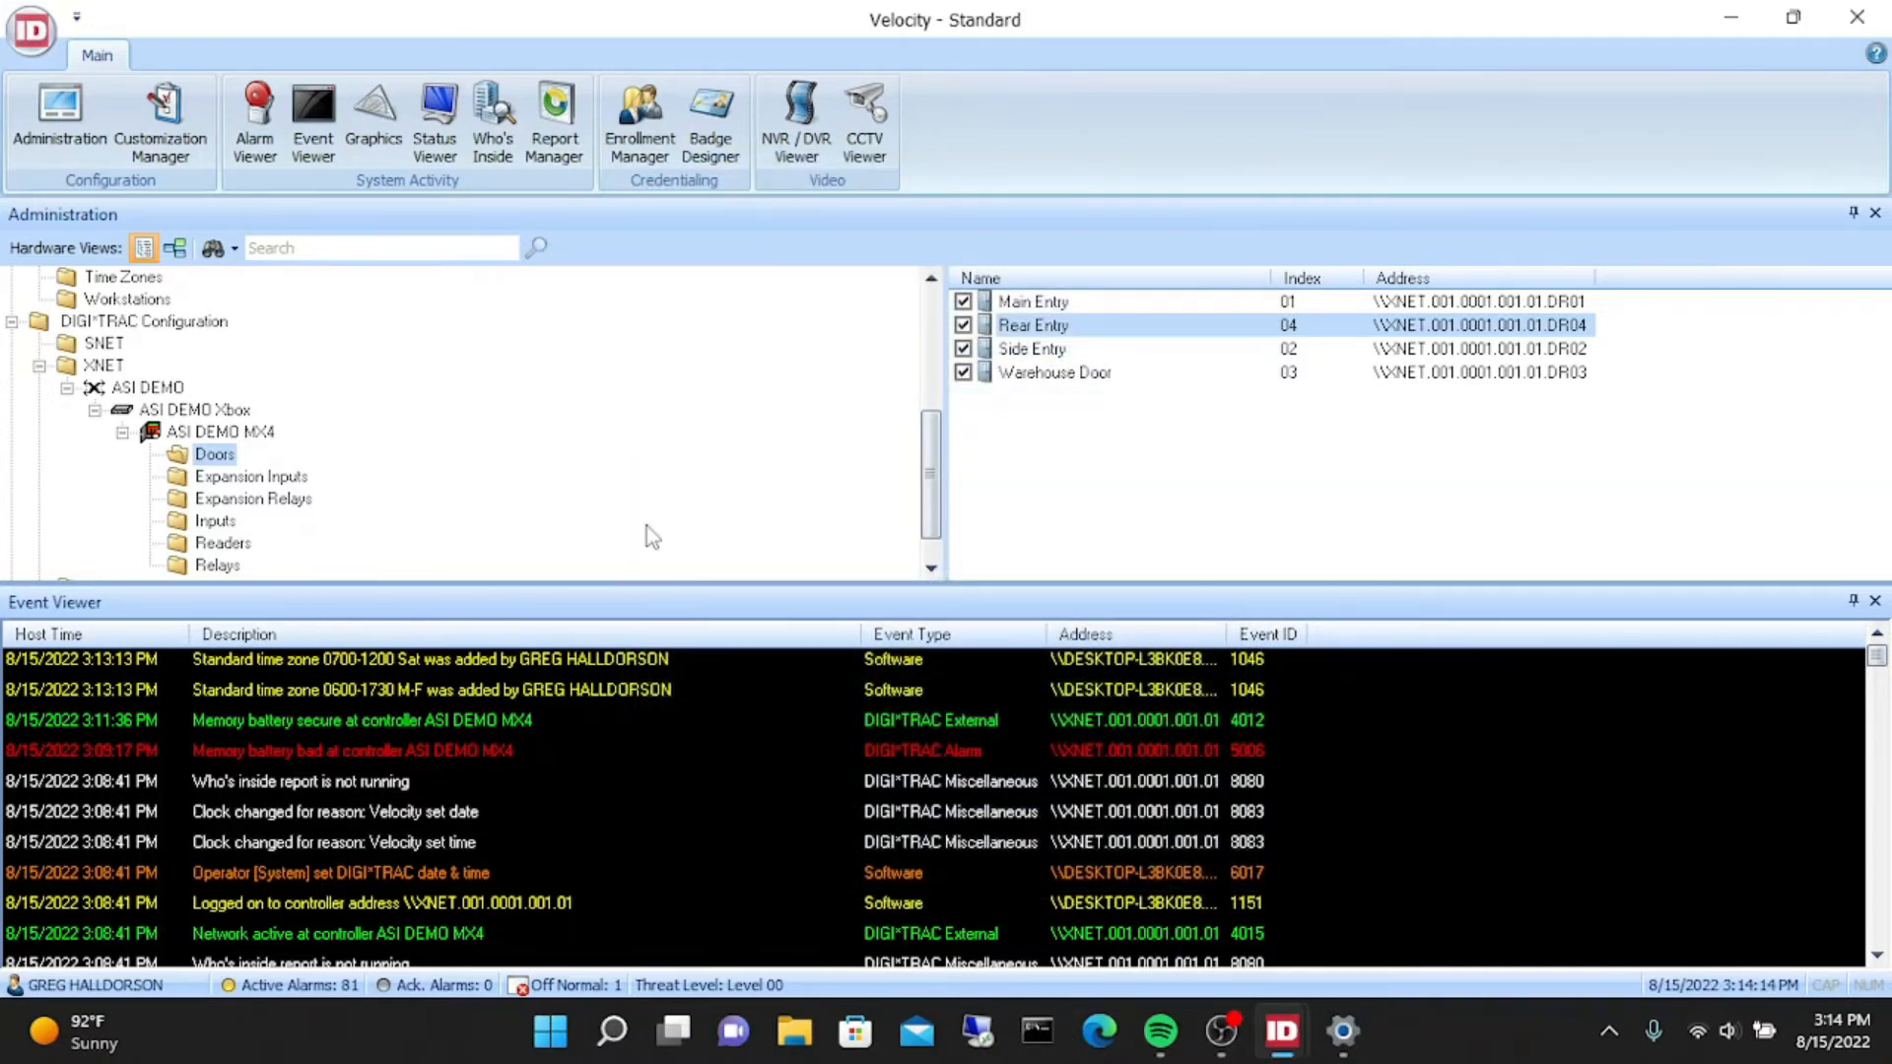
- Create a new master time zone named "rear door m-sat" in the Master Time Zones
left_click(118, 276)
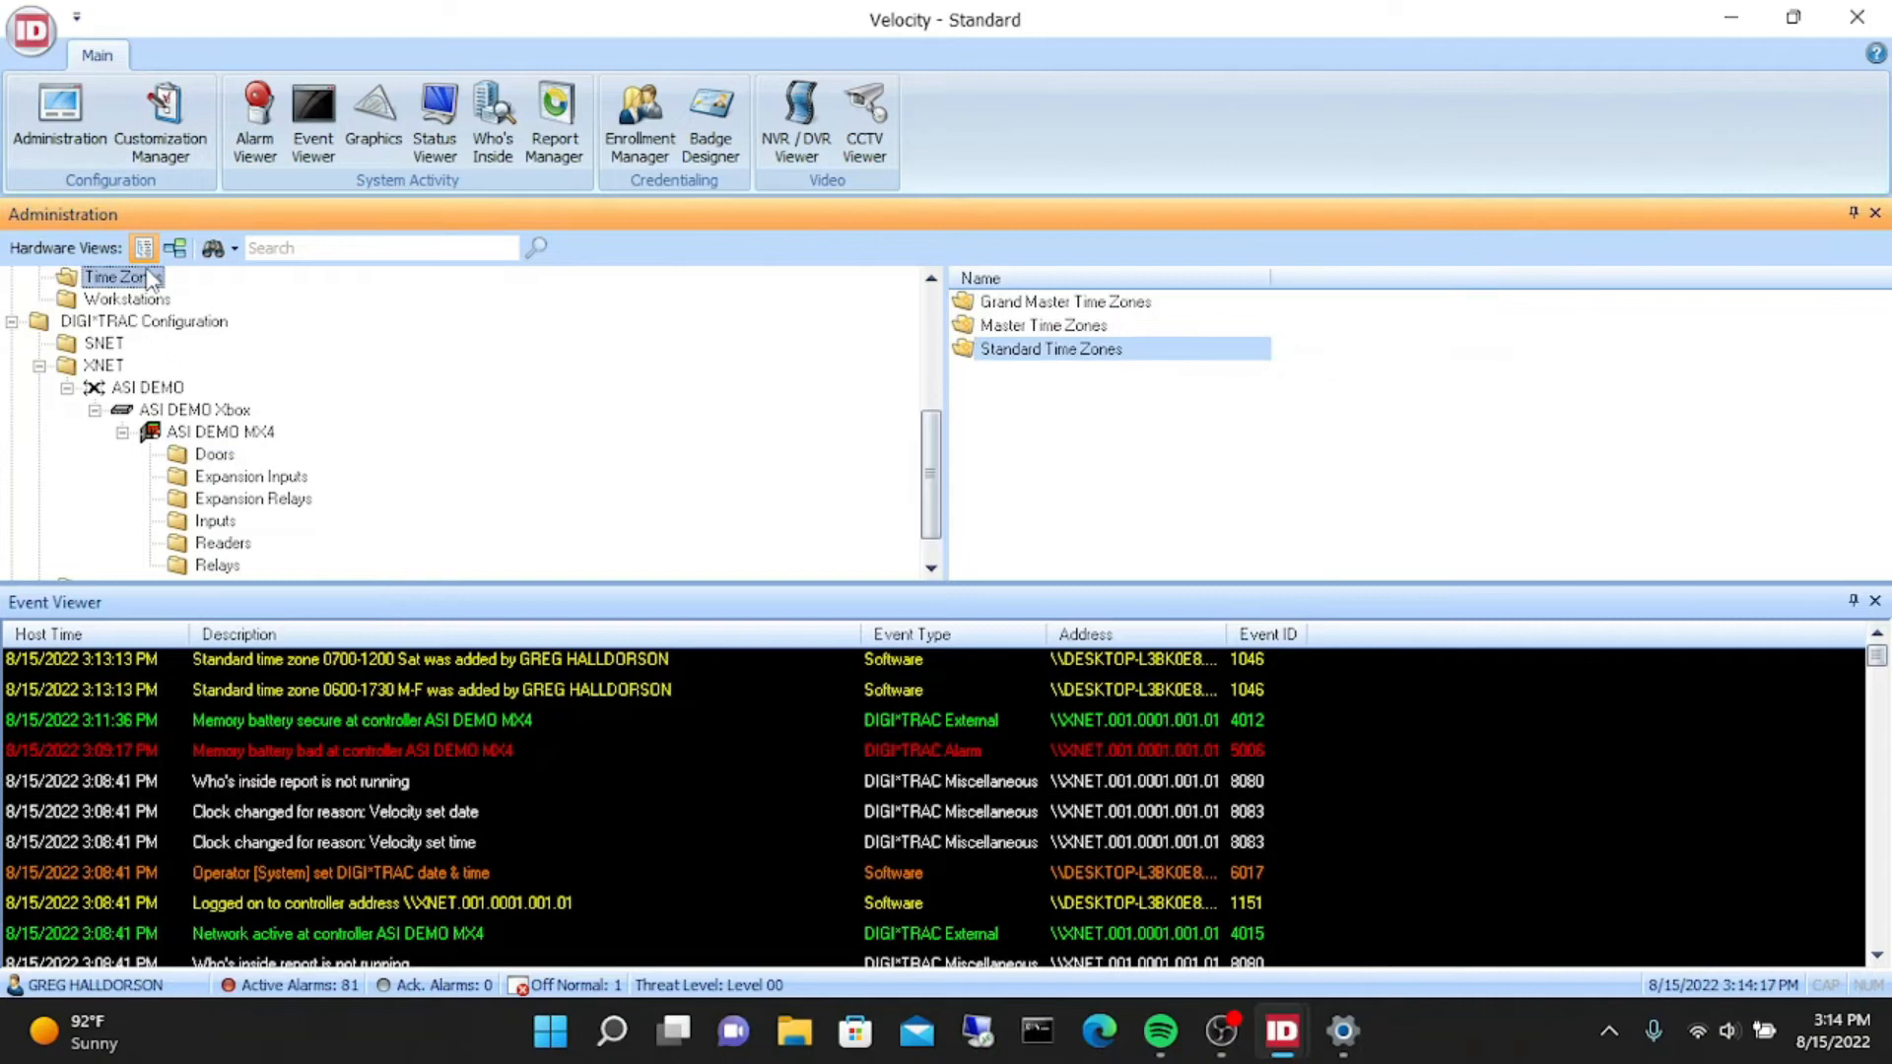
double_click(1008, 327)
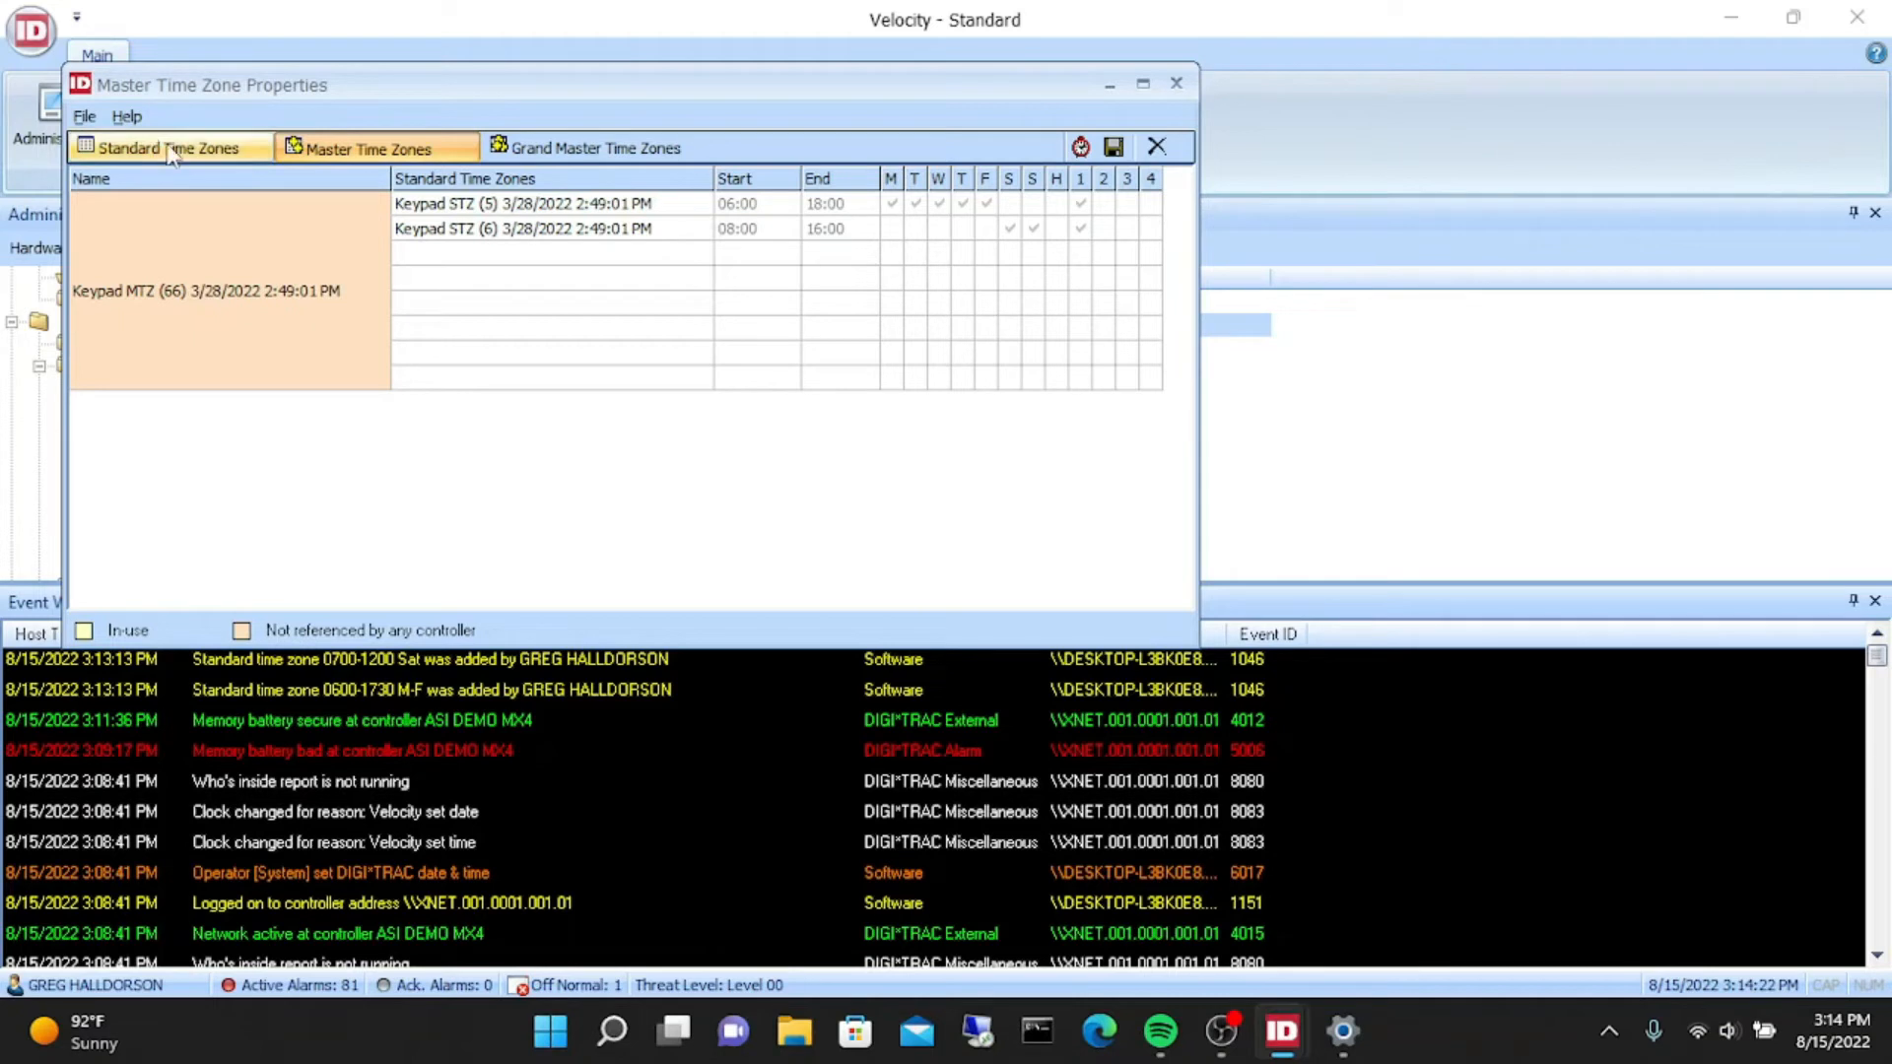
left_click(1081, 147)
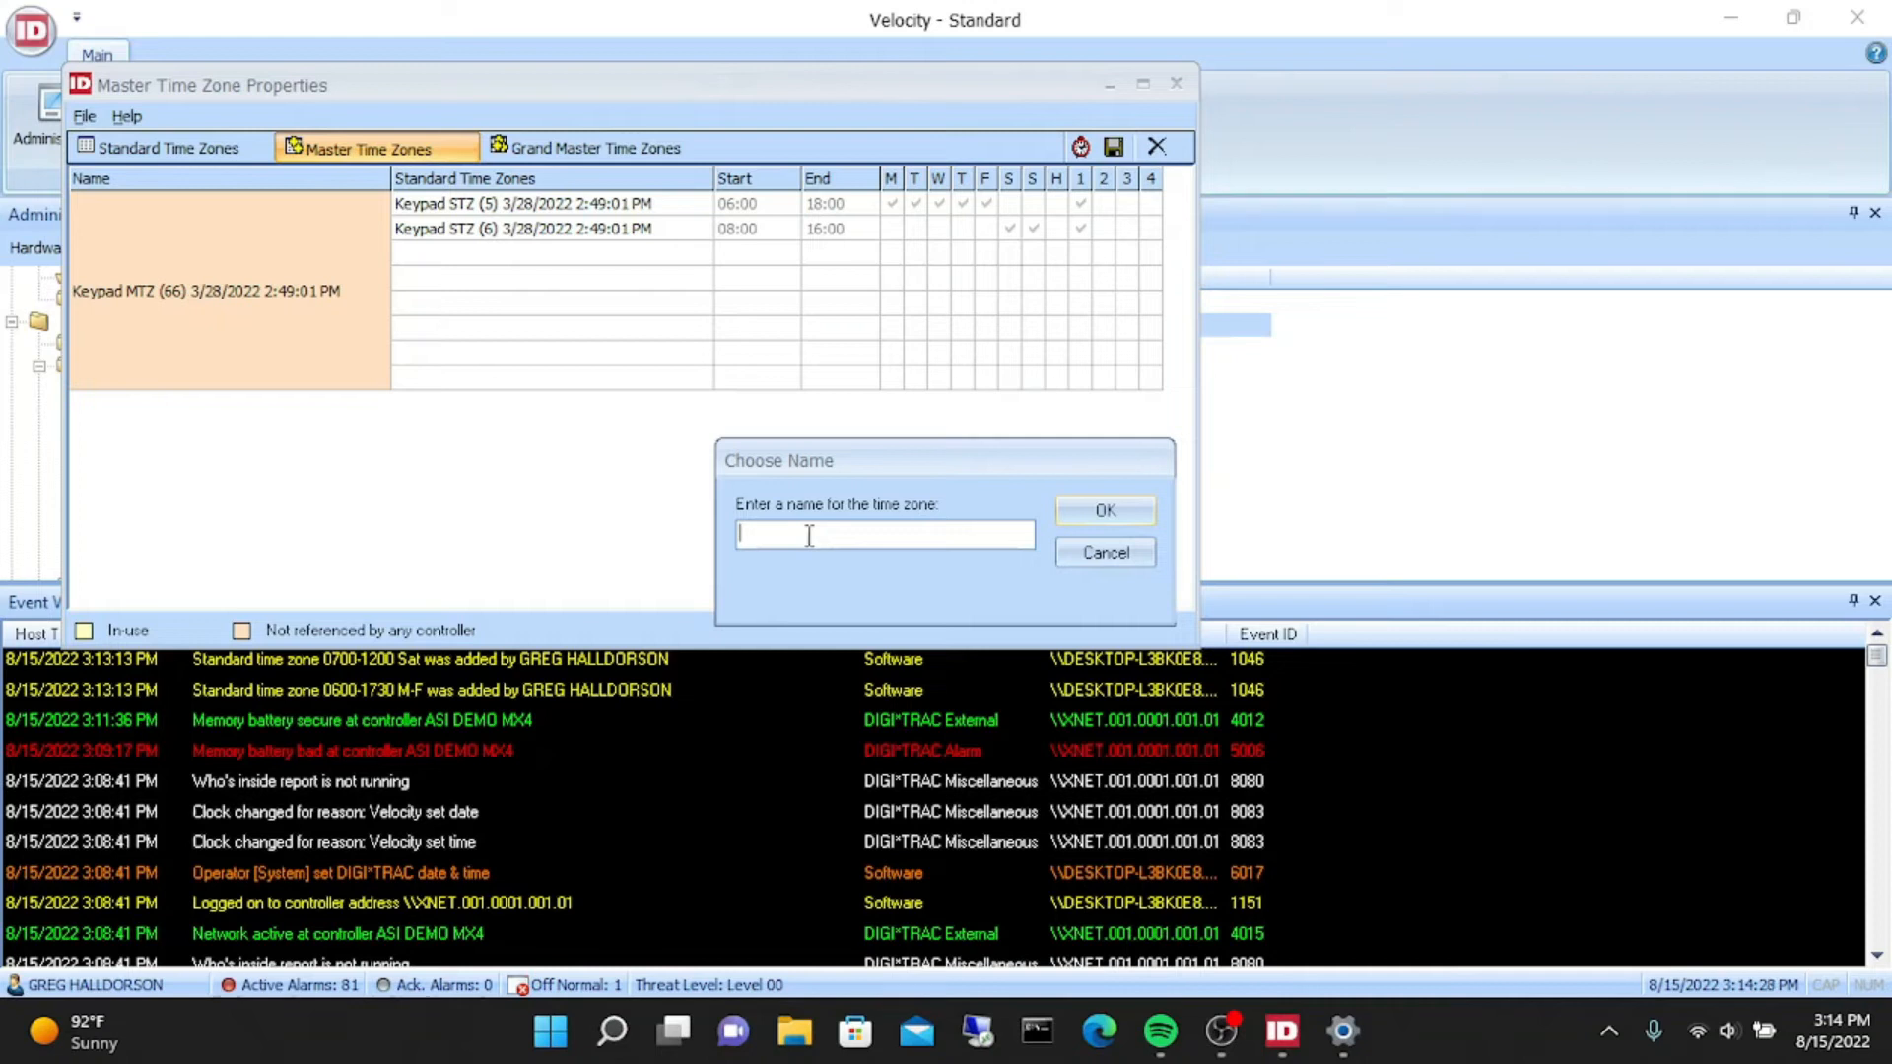
type("rear dooe m-S")
key("BackSpace")
type("sat")
left_click(1105, 510)
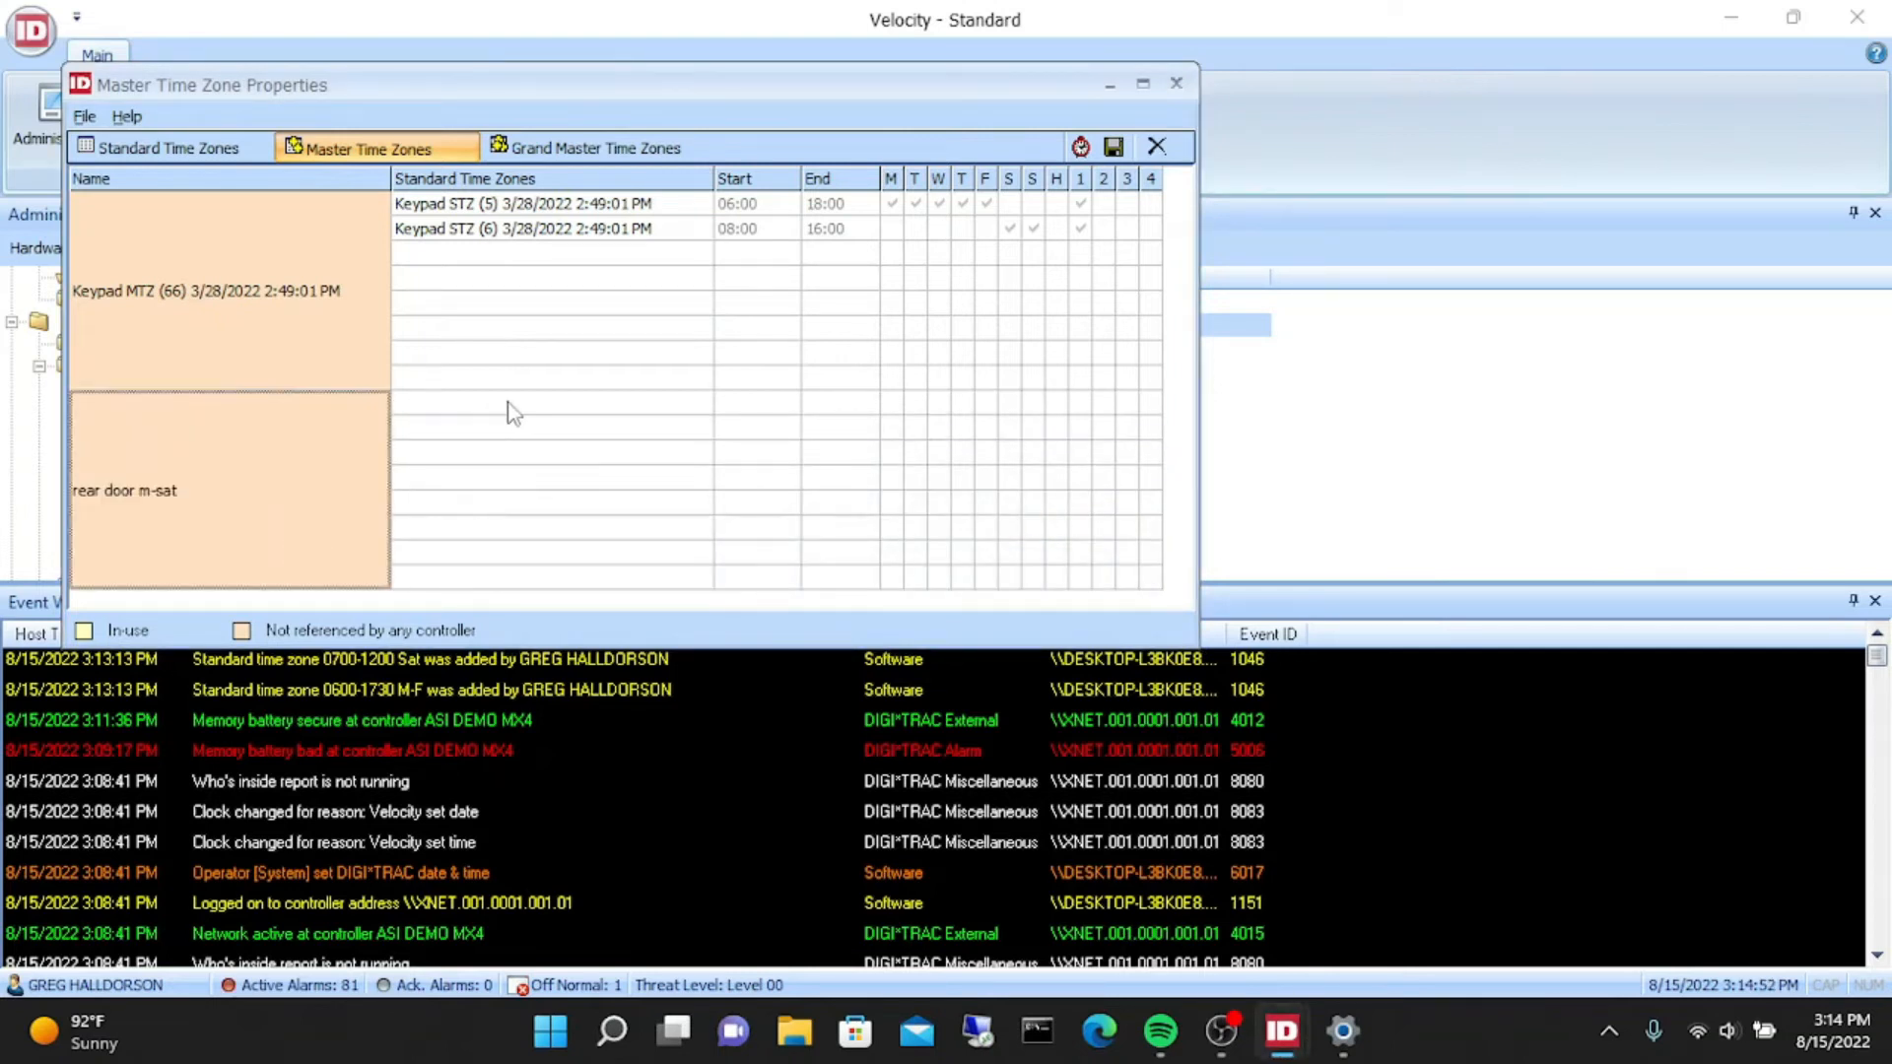
- Assign the 0700-1200 Sat and 0600-1730 M-F standard time zones to the rear door m-sat master time zone, and save it
left_click(545, 407)
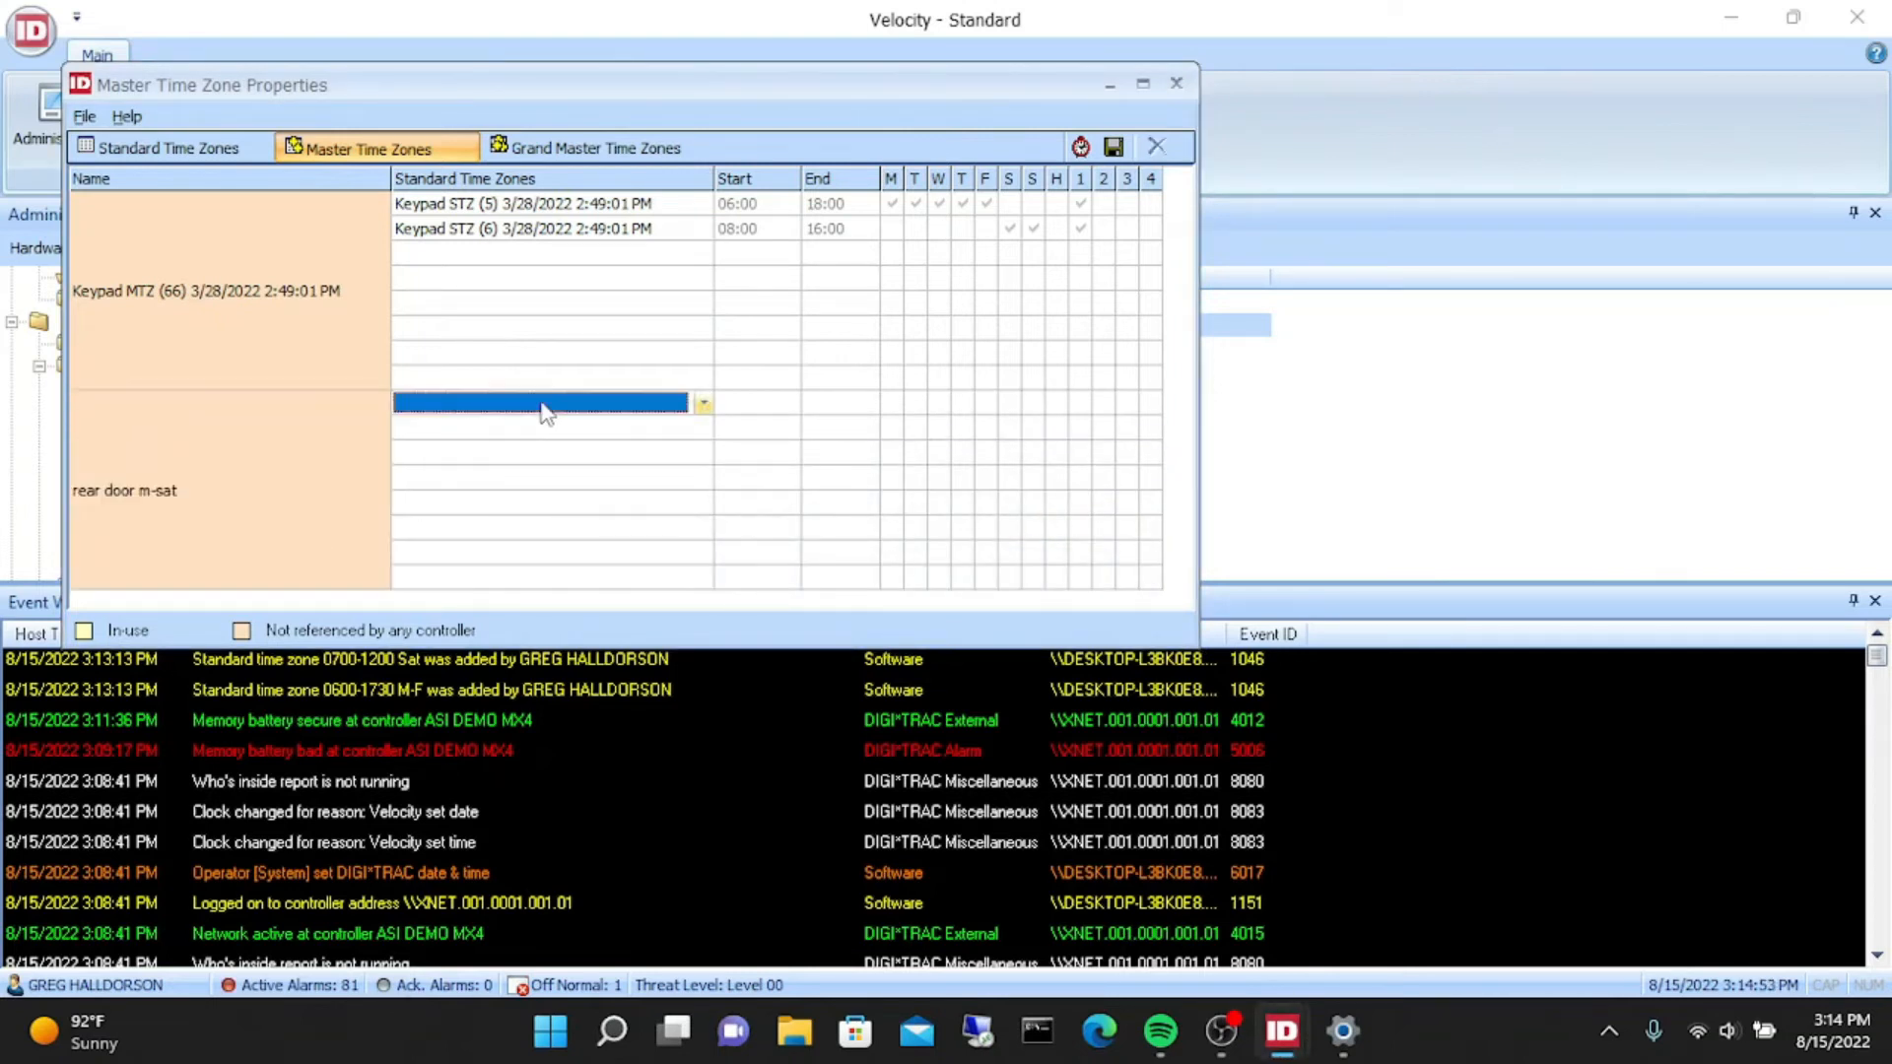
left_click(703, 406)
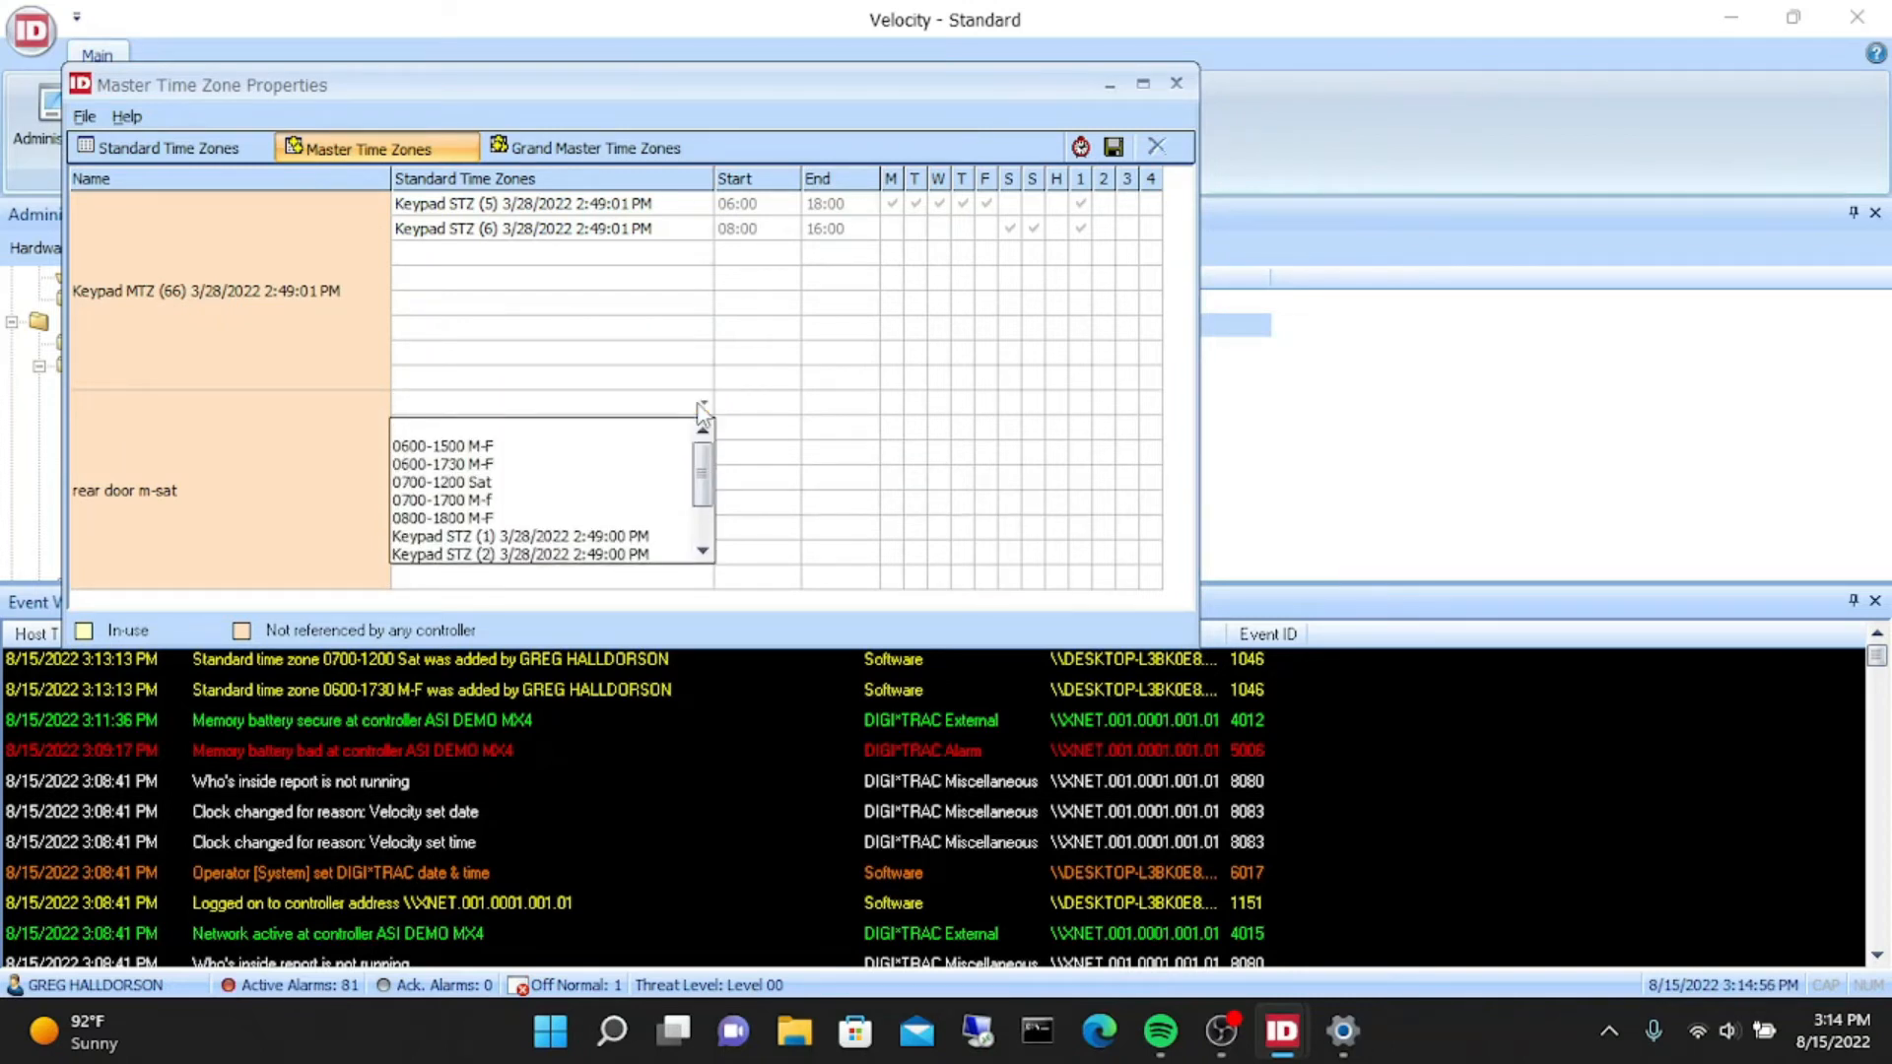
left_click_drag(706, 468, 705, 455)
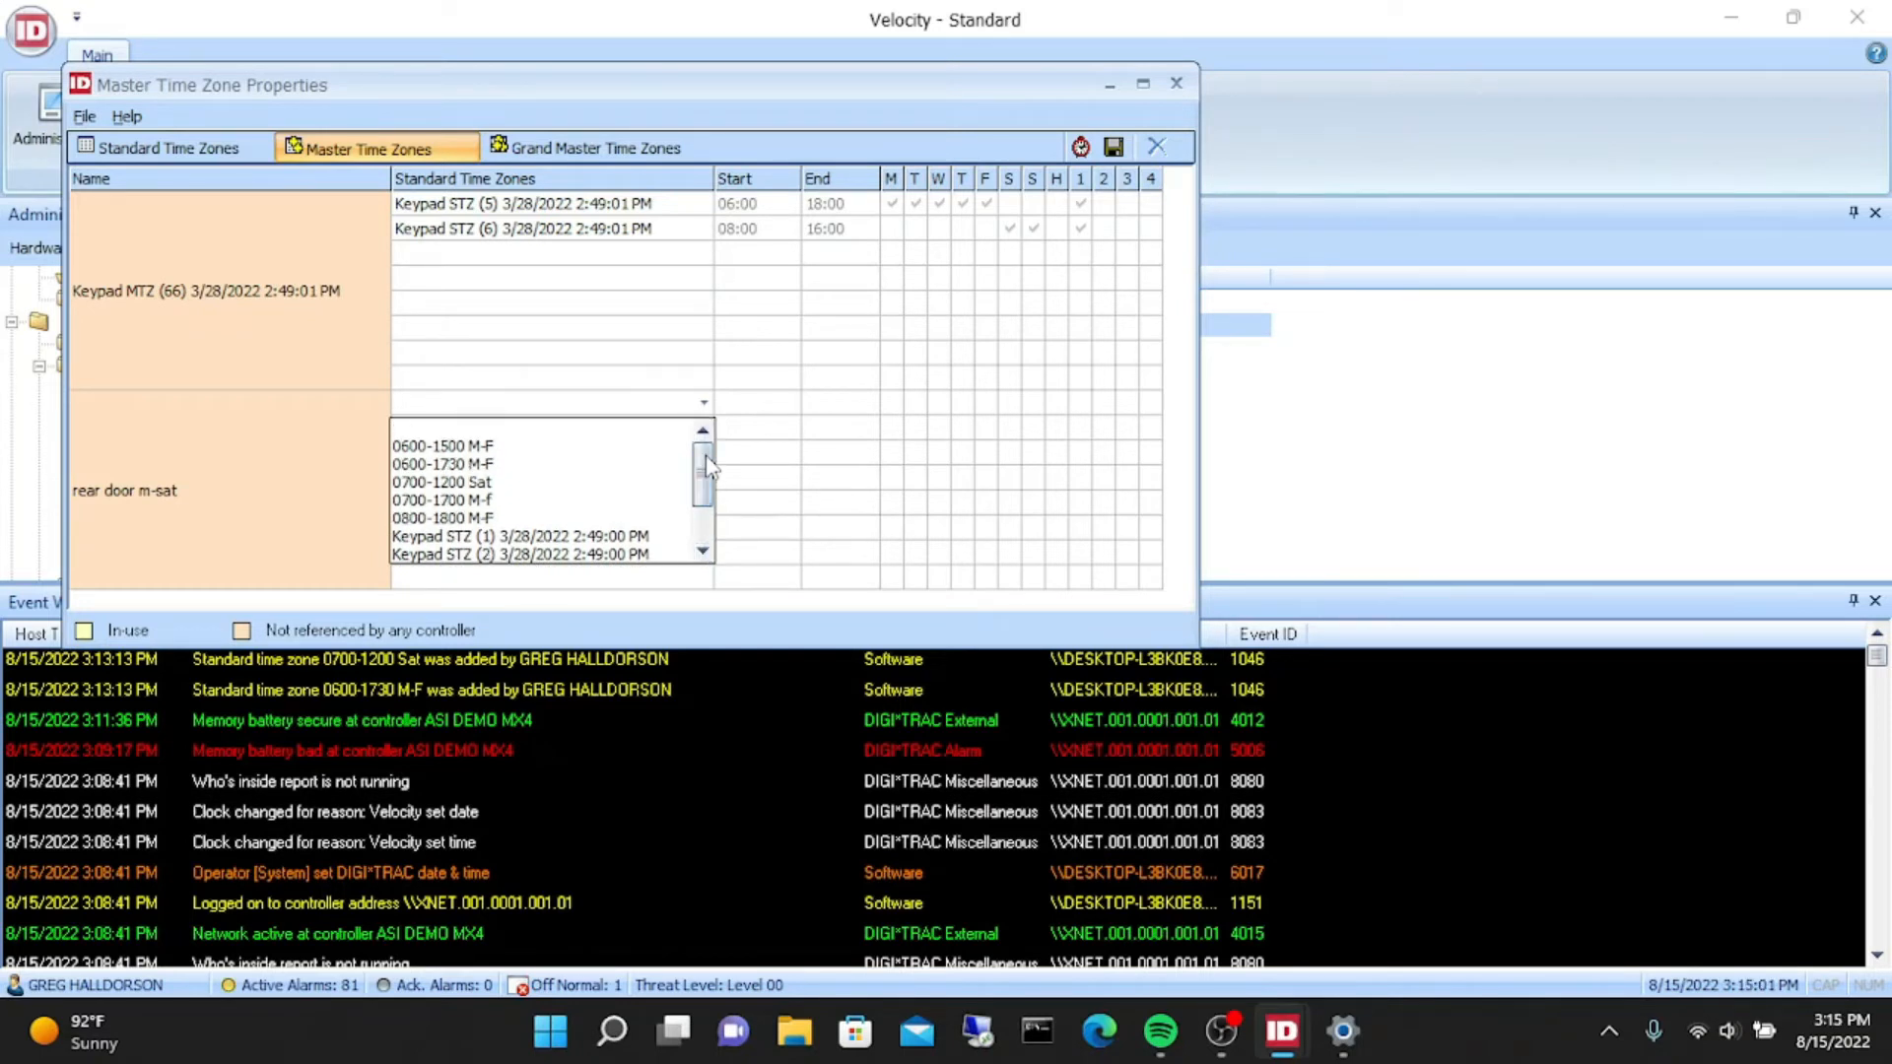
left_click(495, 484)
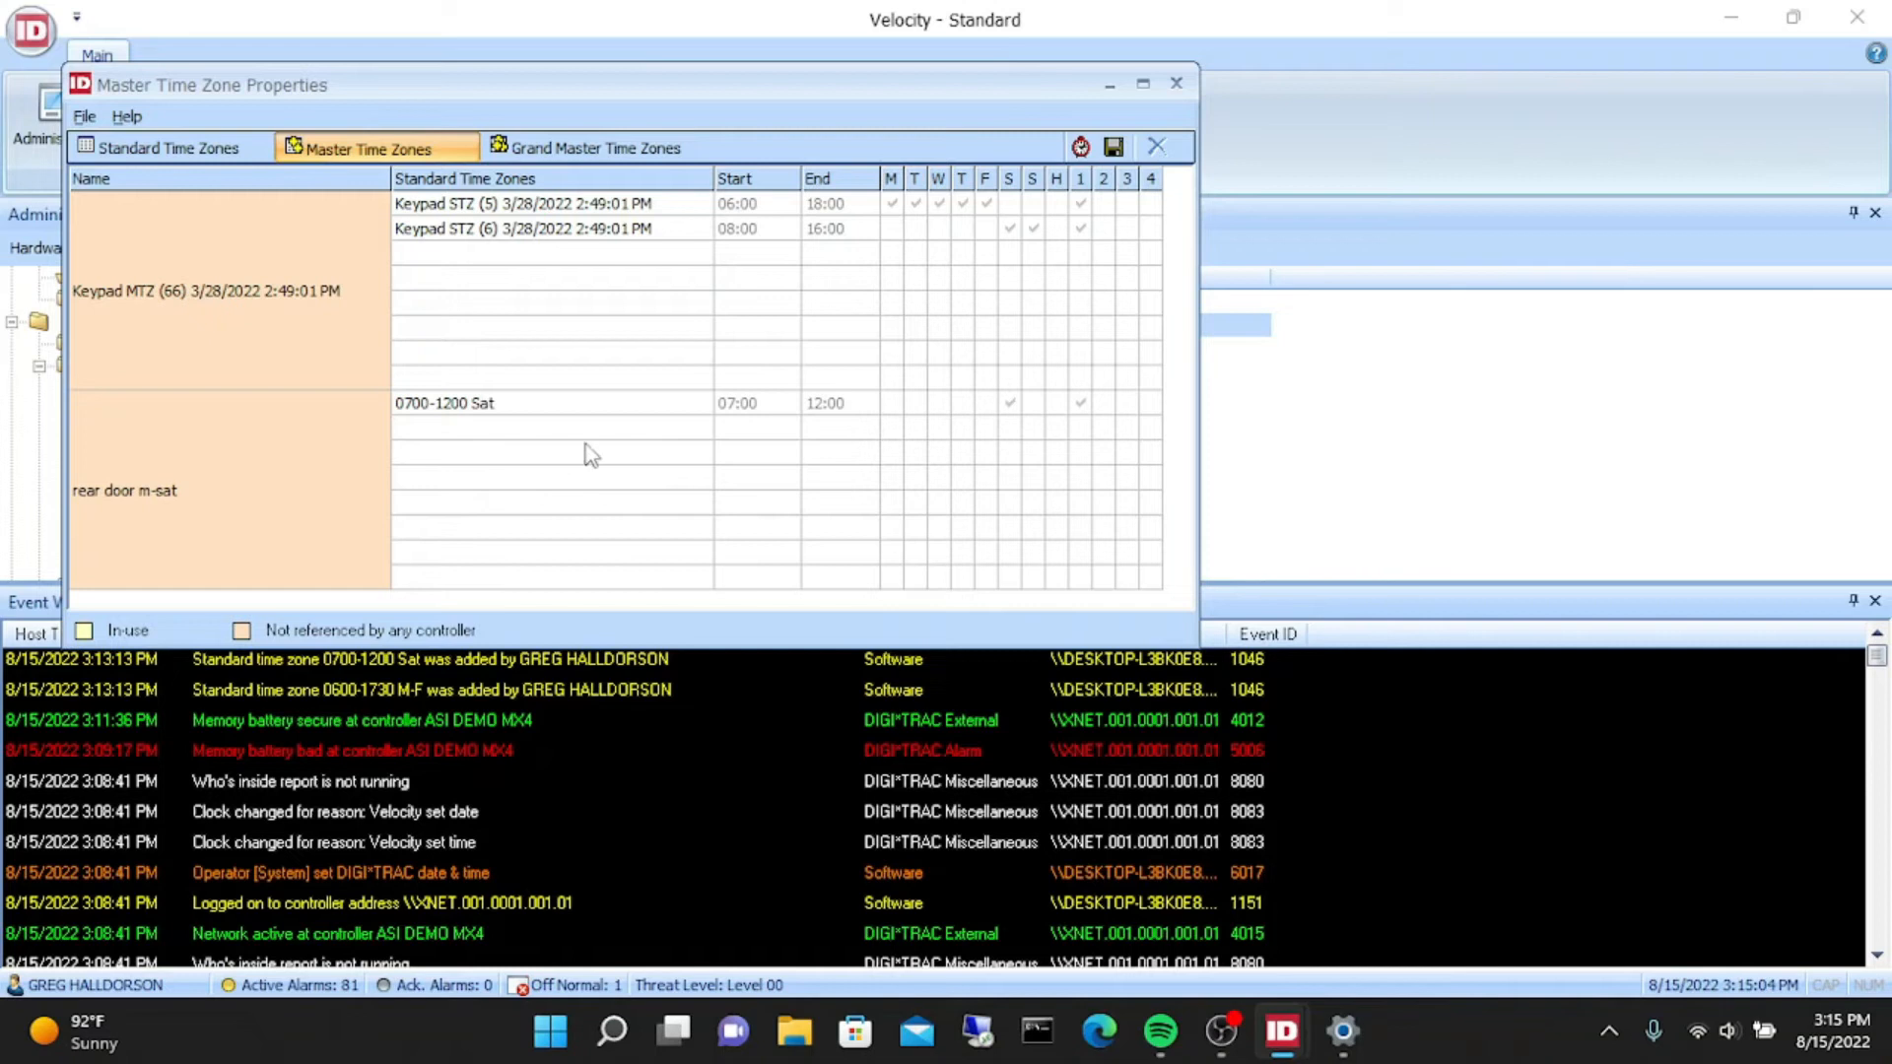
left_click(698, 436)
left_click(701, 430)
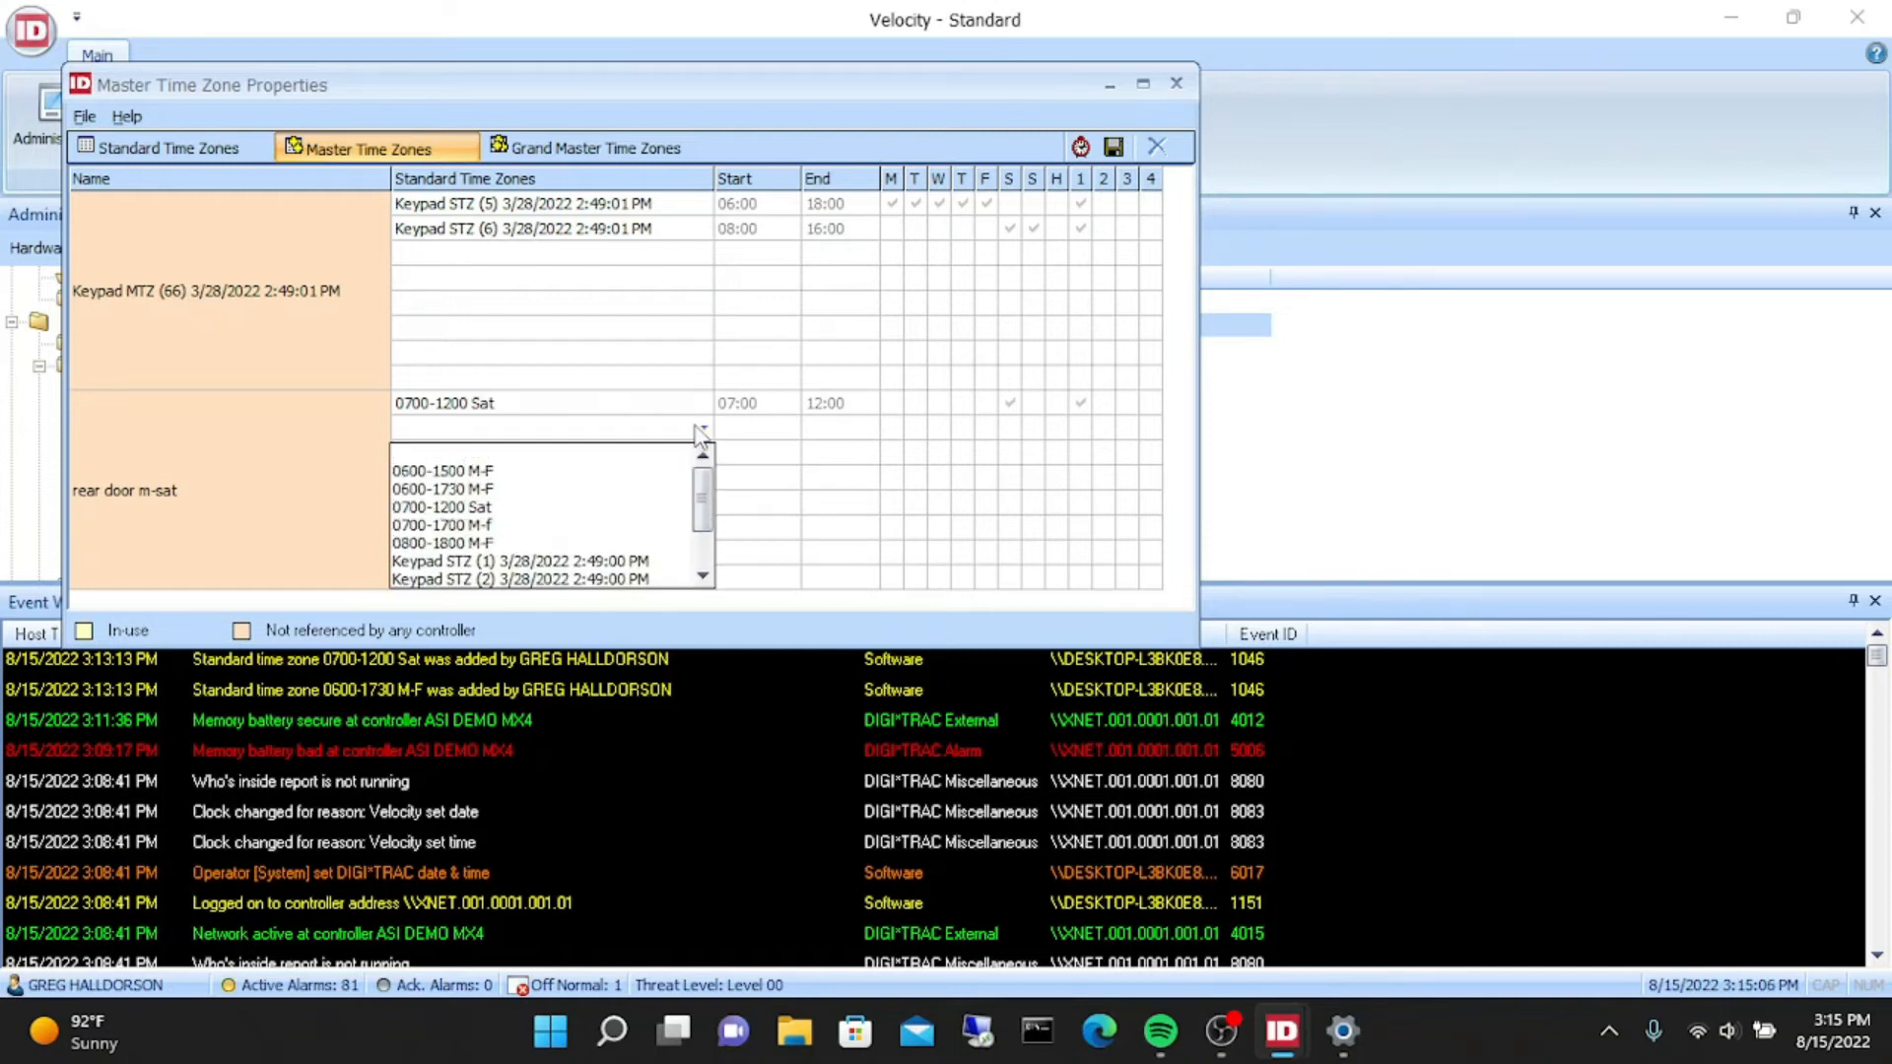
left_click(663, 489)
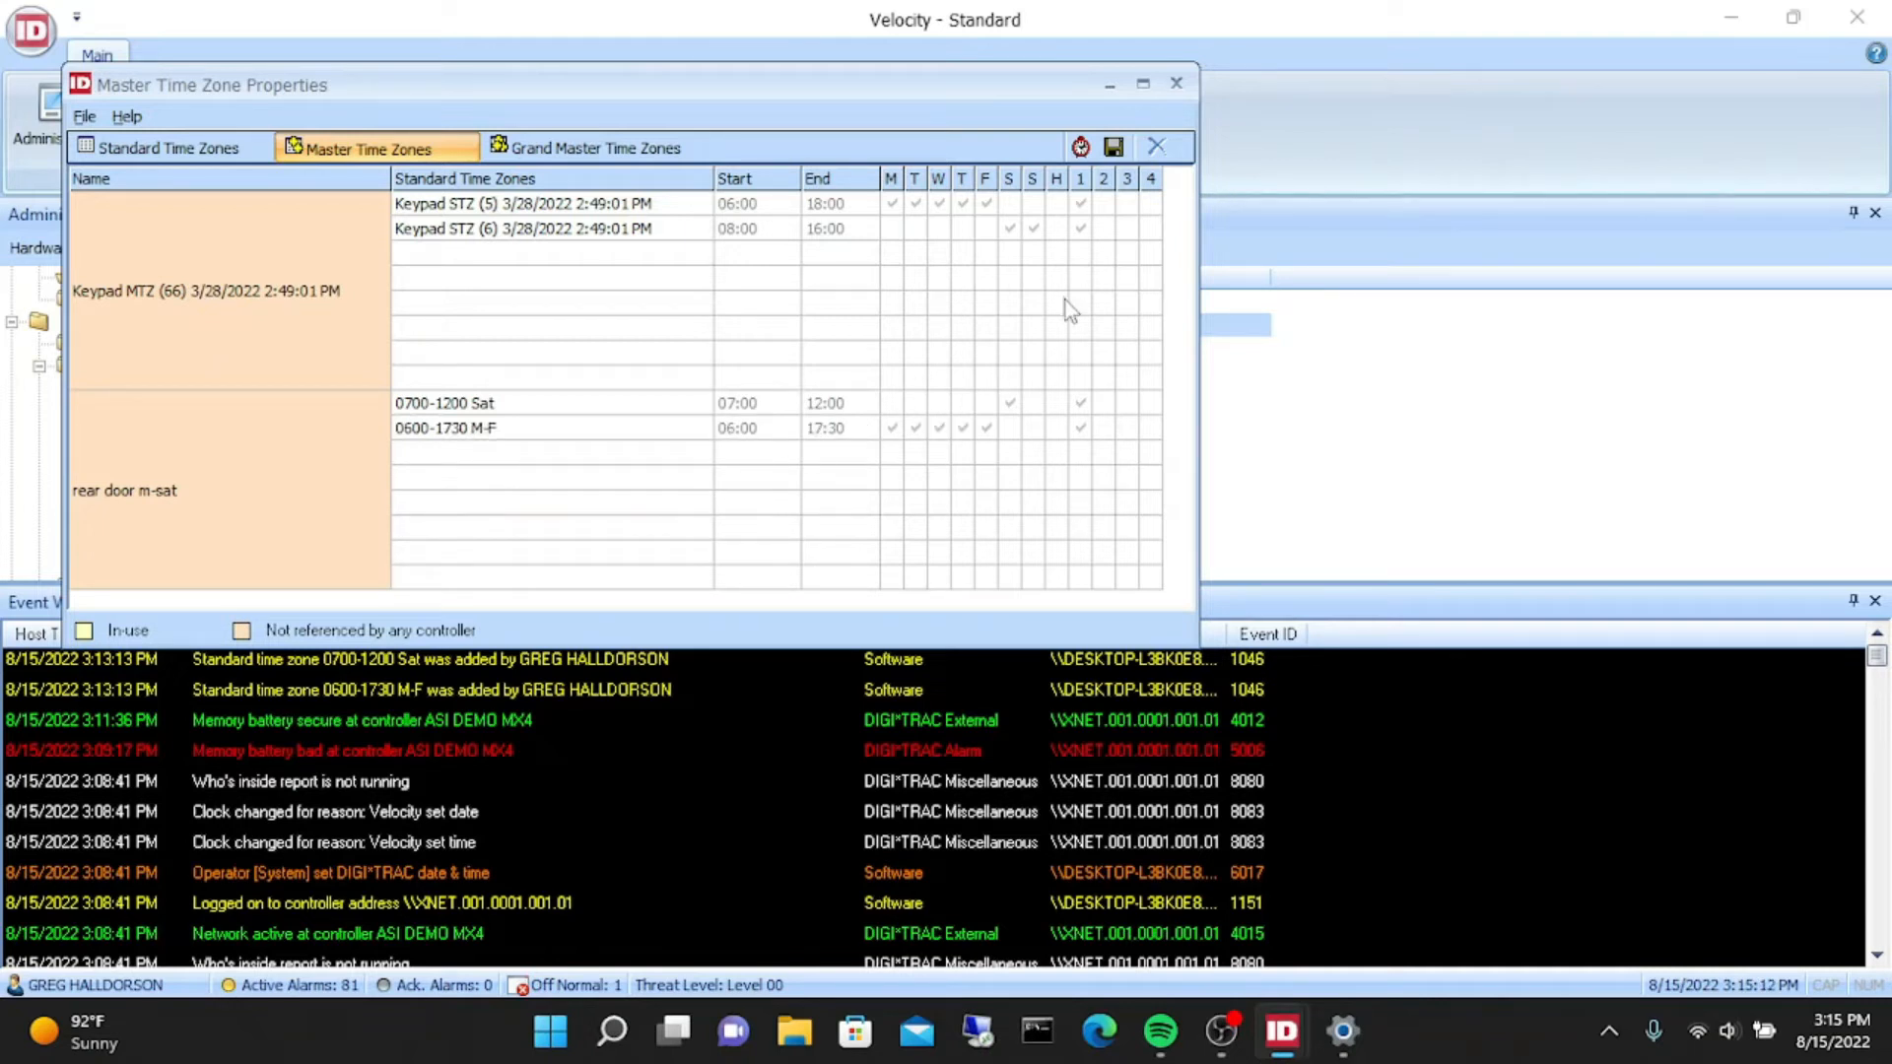
left_click(1113, 148)
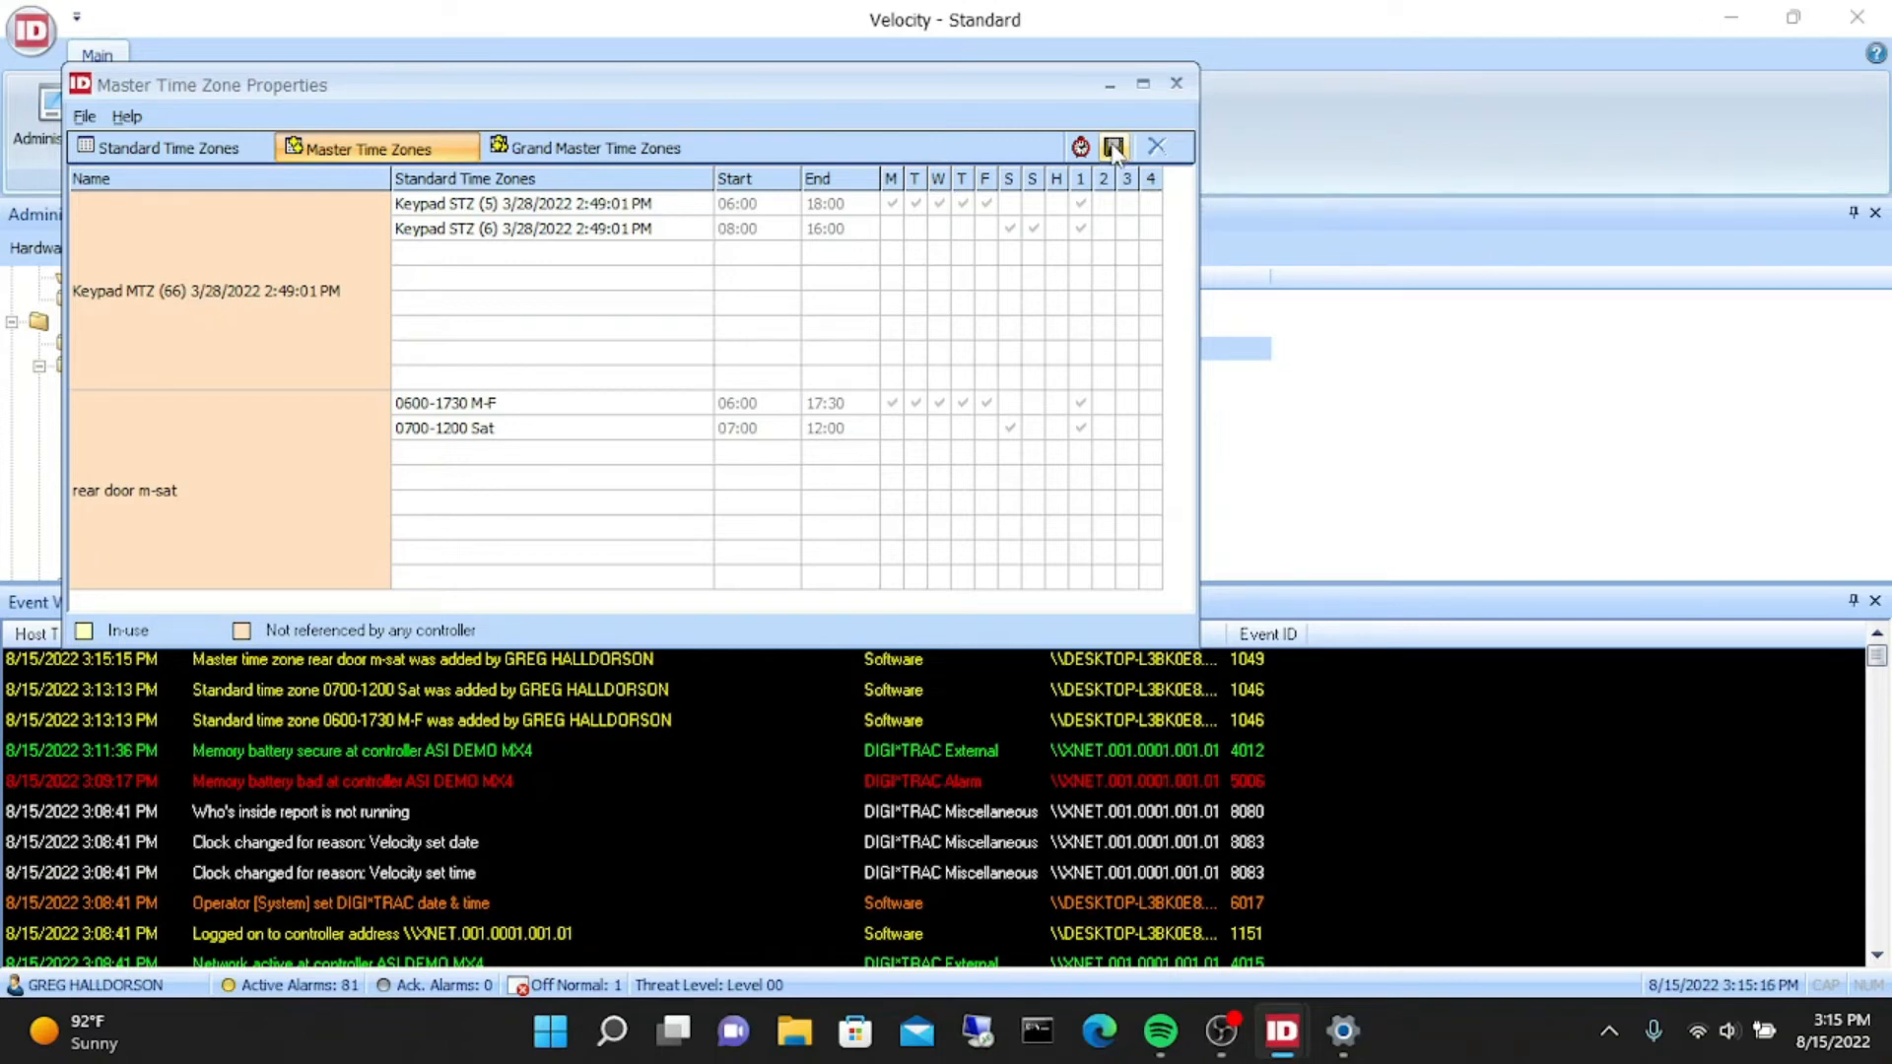
left_click(1111, 86)
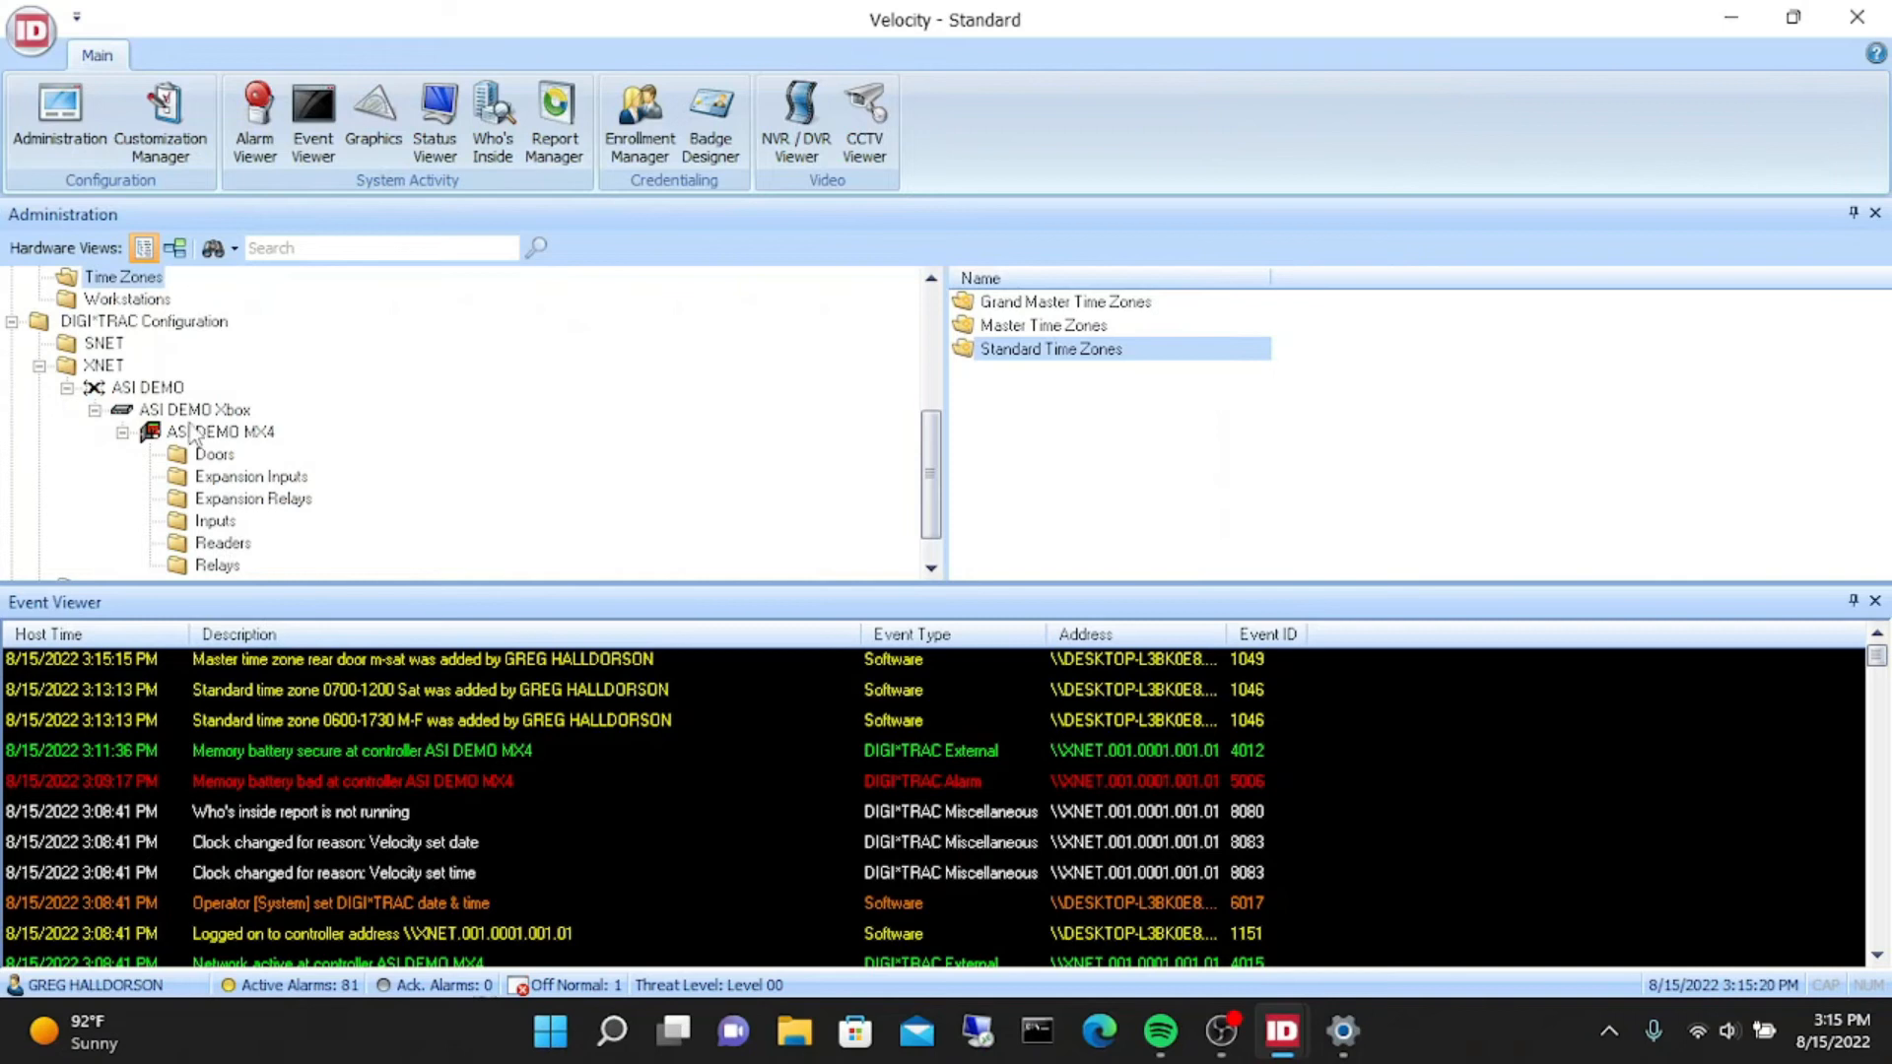
- Set the Rear Entry door's relay on the ASI DEMO MX4 controller to actuate during the rear door m-sat time zone, and save it
left_click(215, 454)
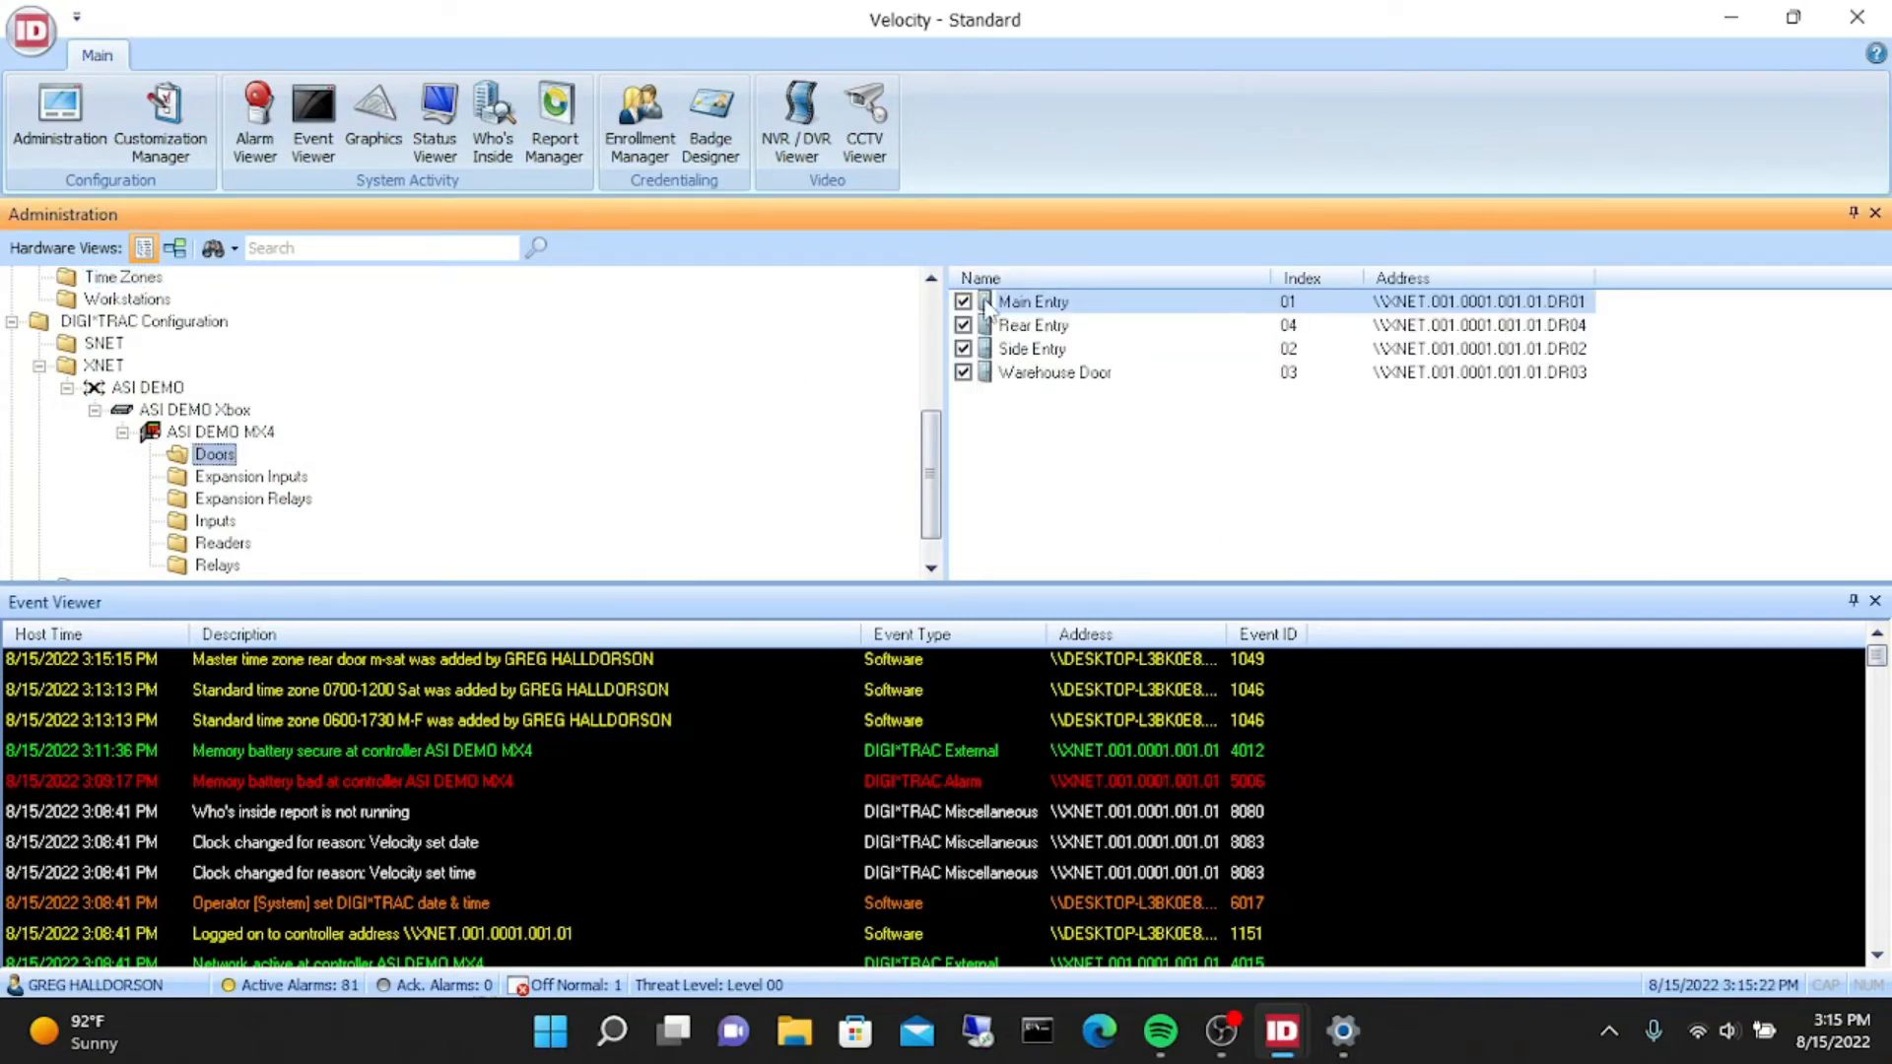
left_click(1024, 328)
double_click(1024, 328)
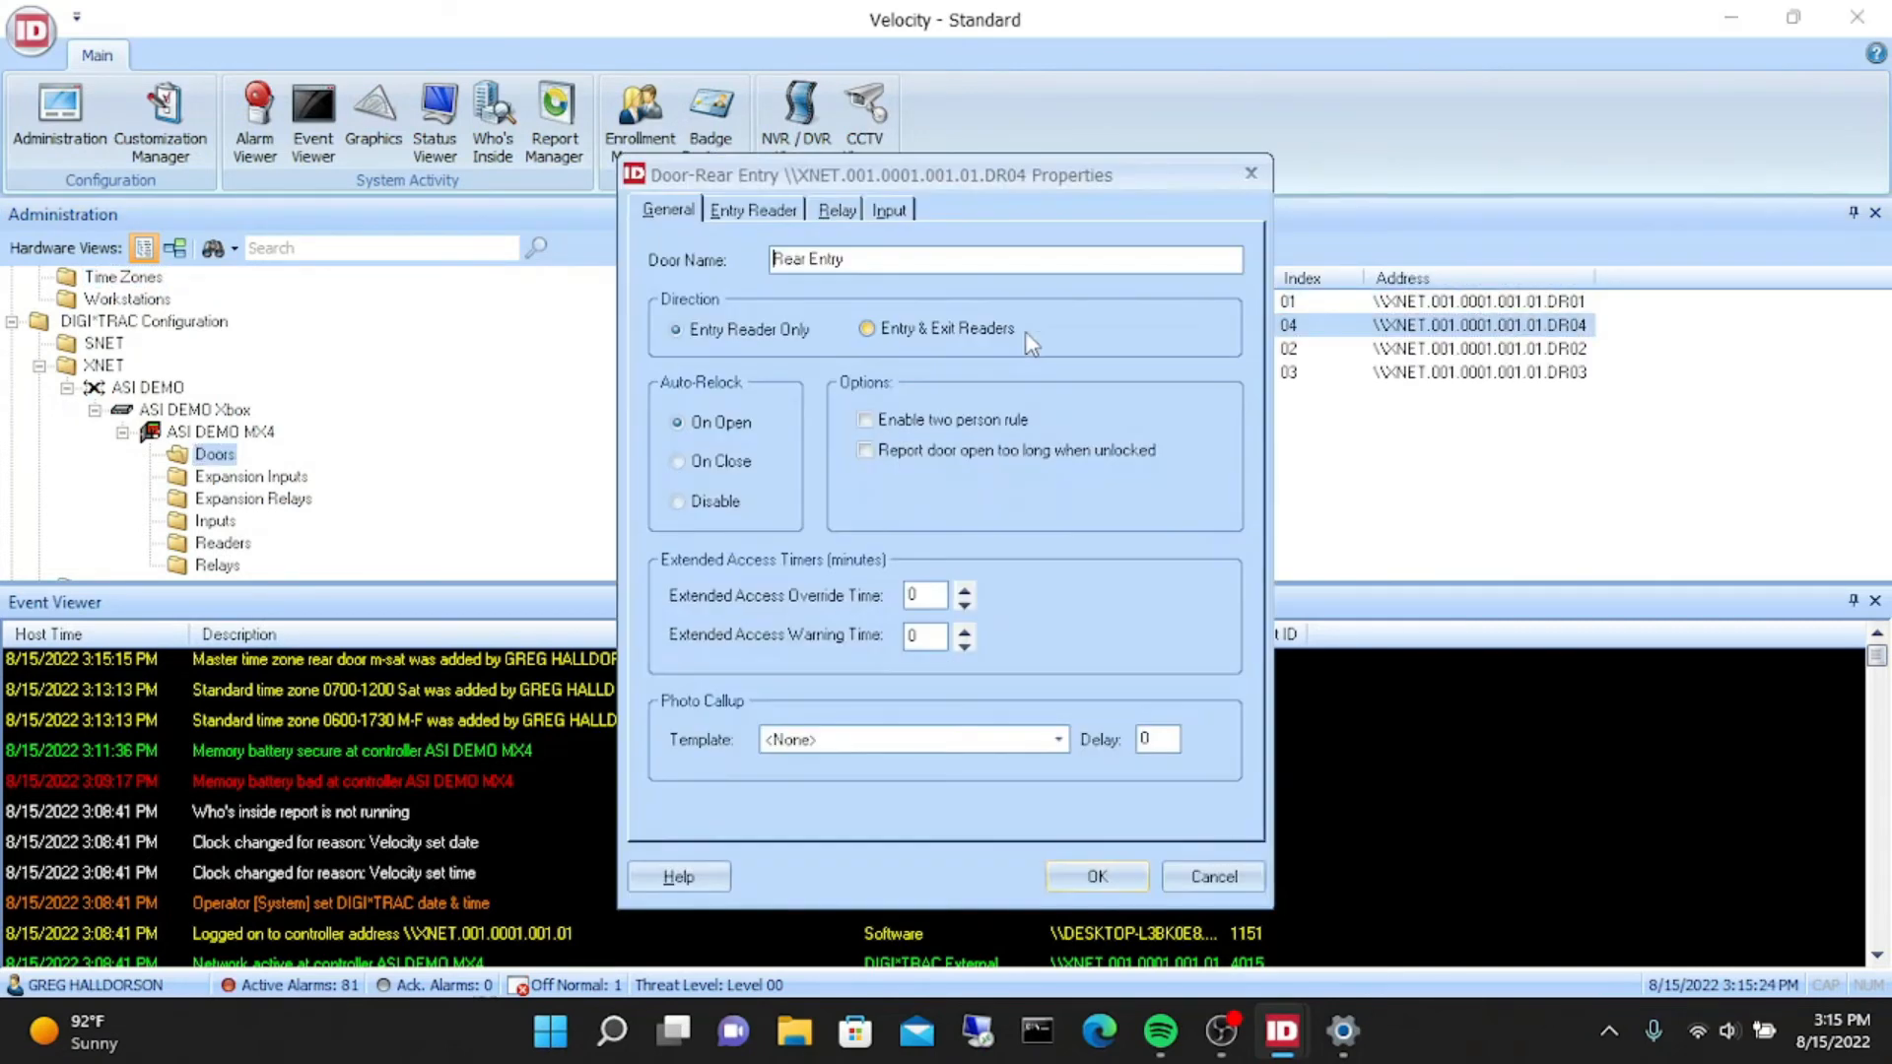
left_click(835, 214)
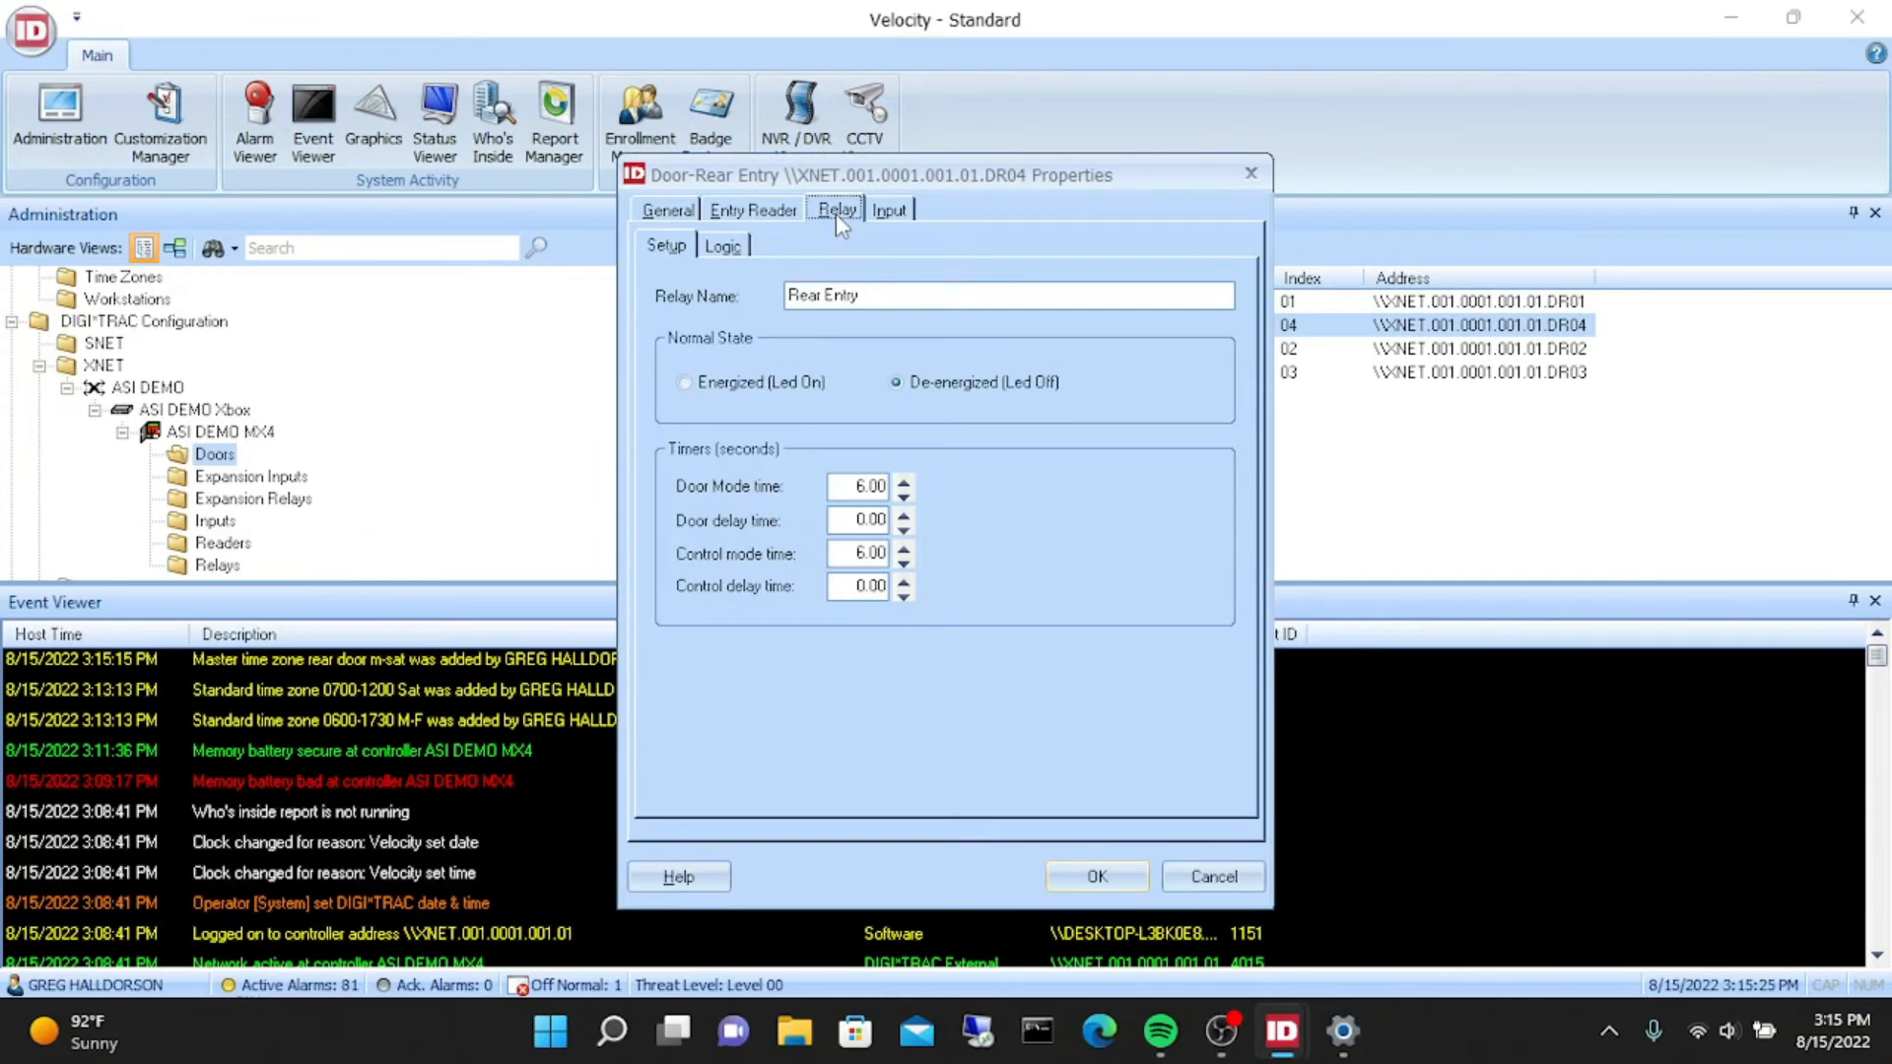
left_click(724, 248)
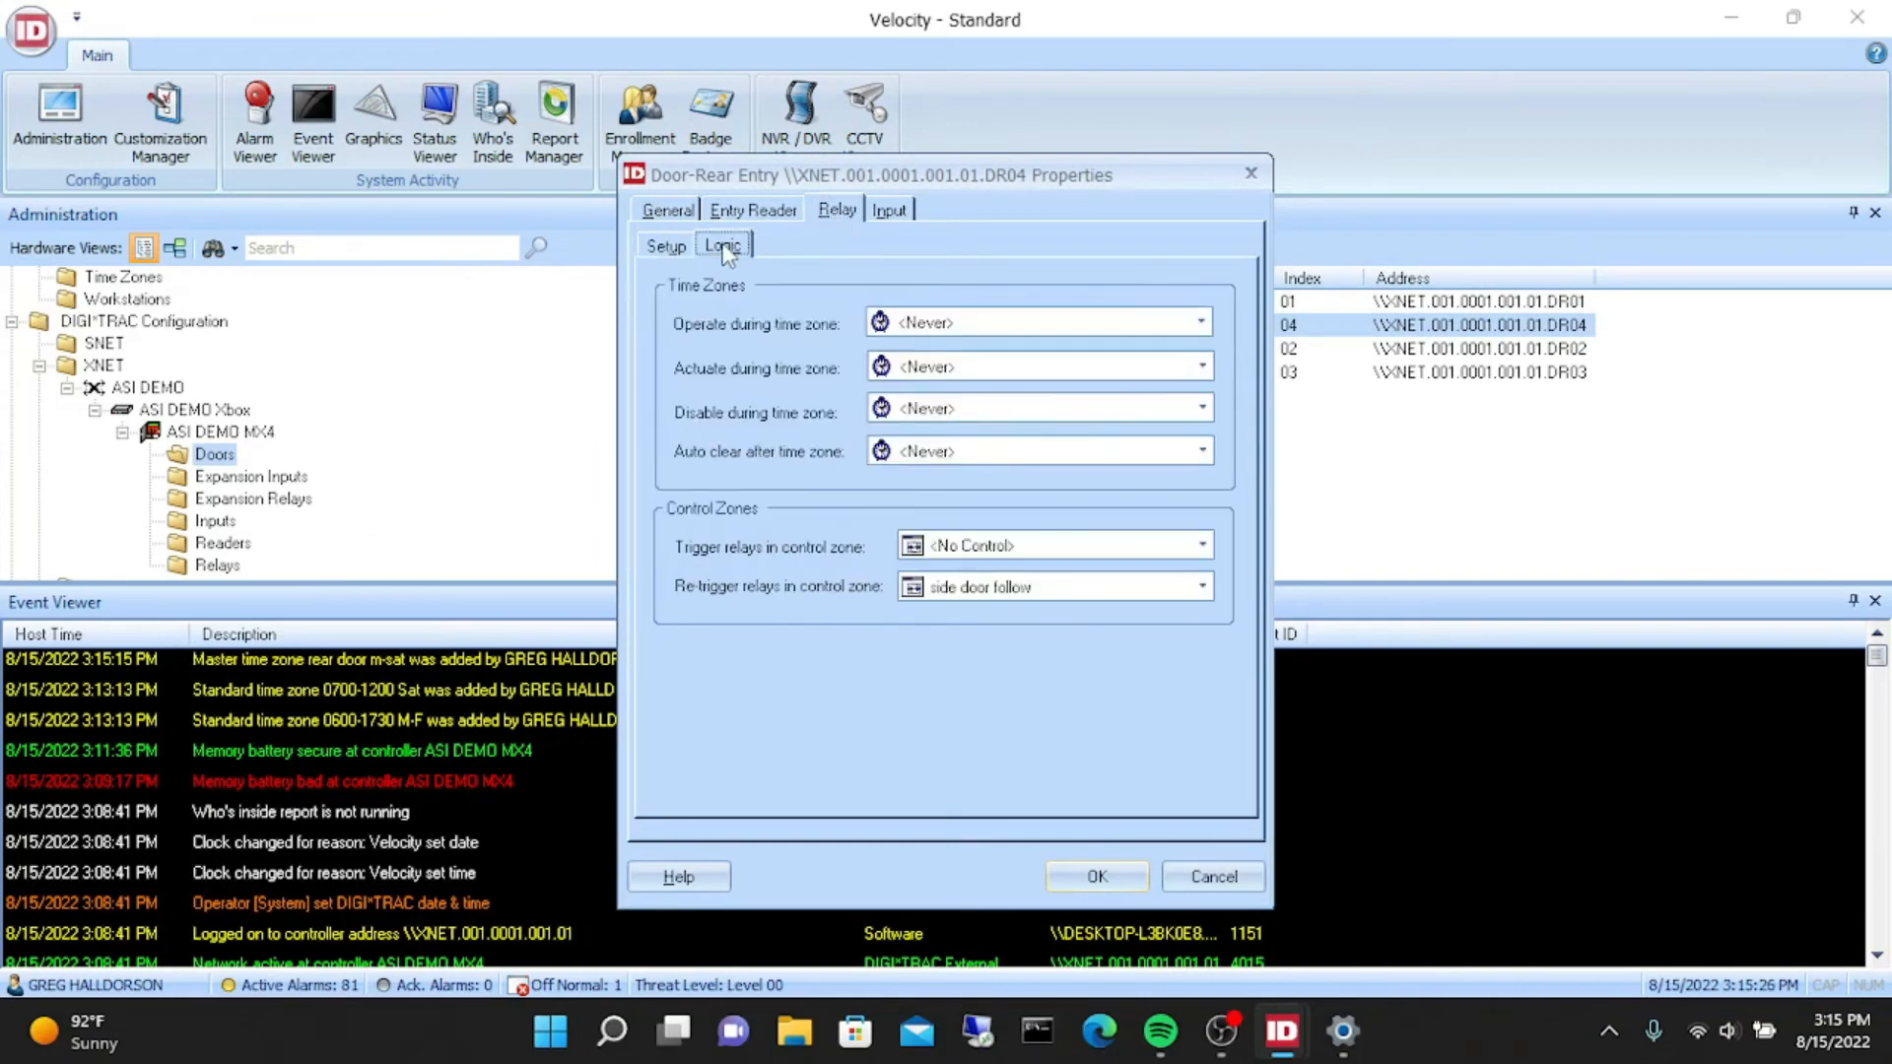
left_click(1203, 368)
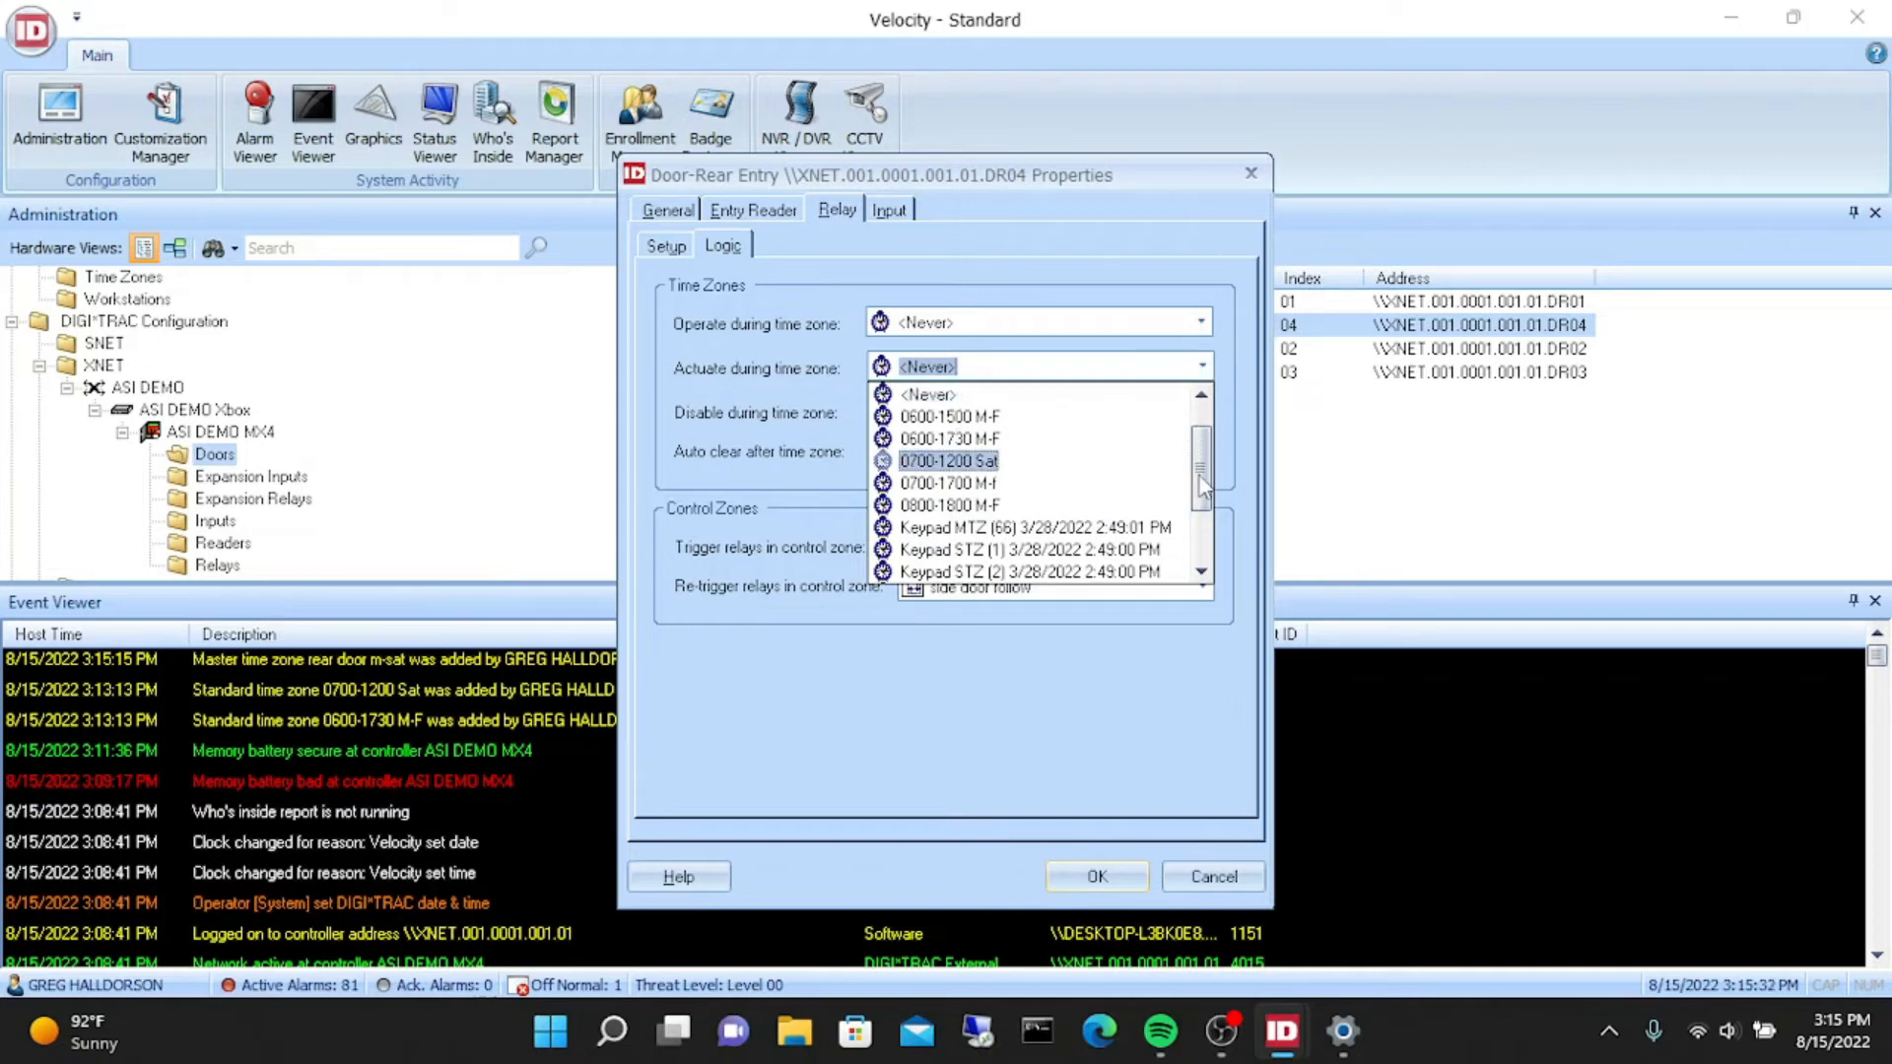
scroll(1200, 483, "down", 2)
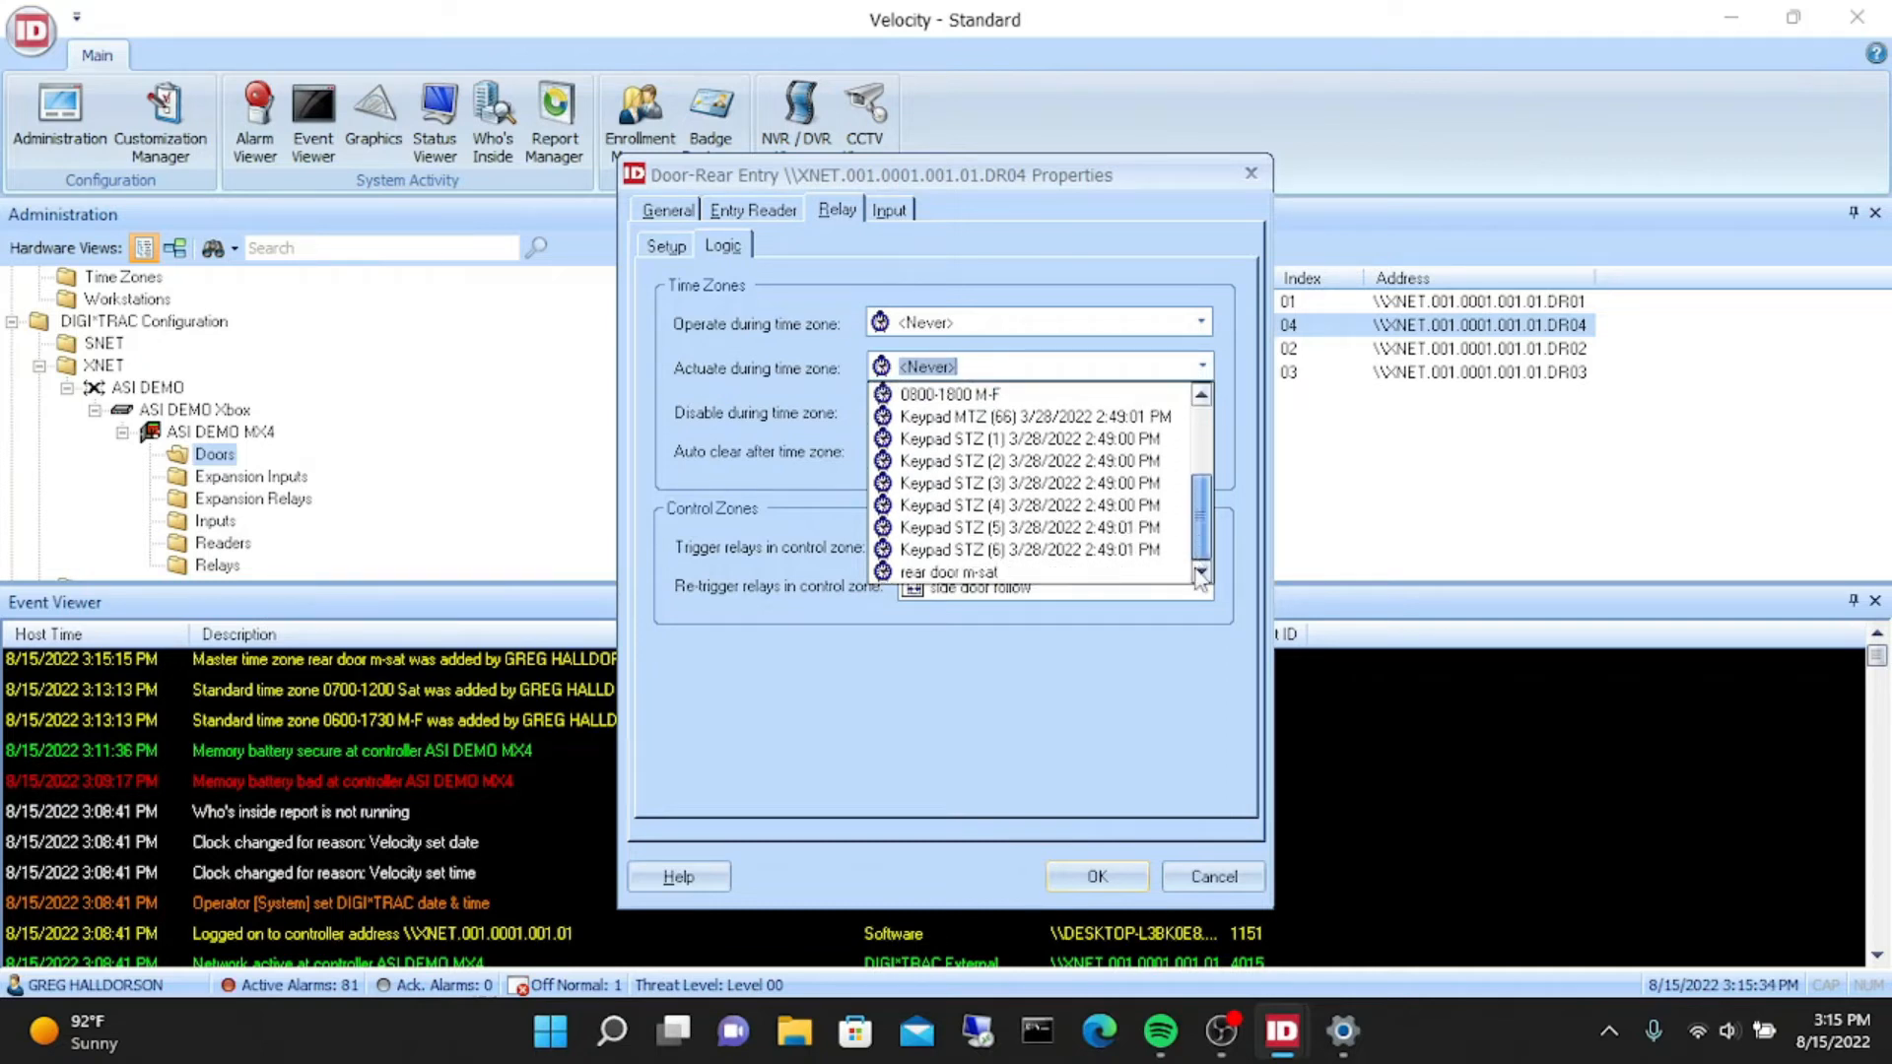
left_click(980, 574)
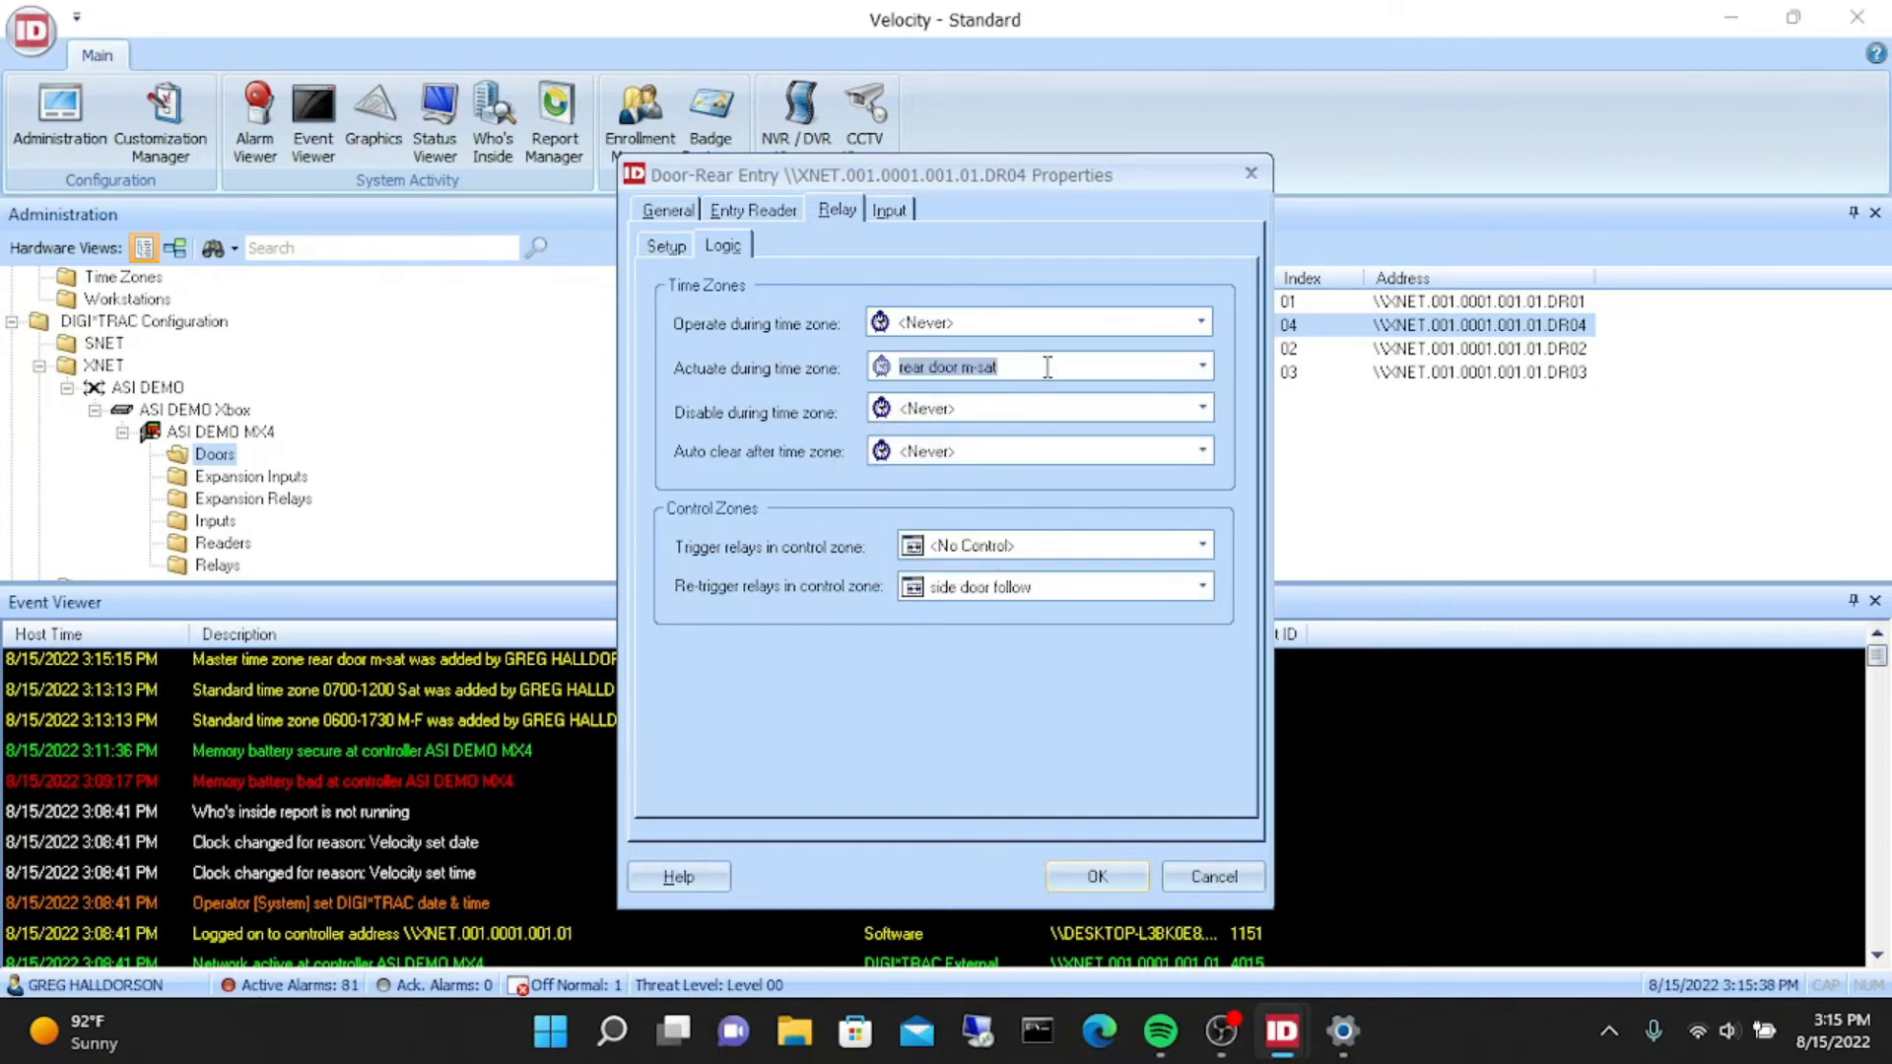
left_click(1097, 877)
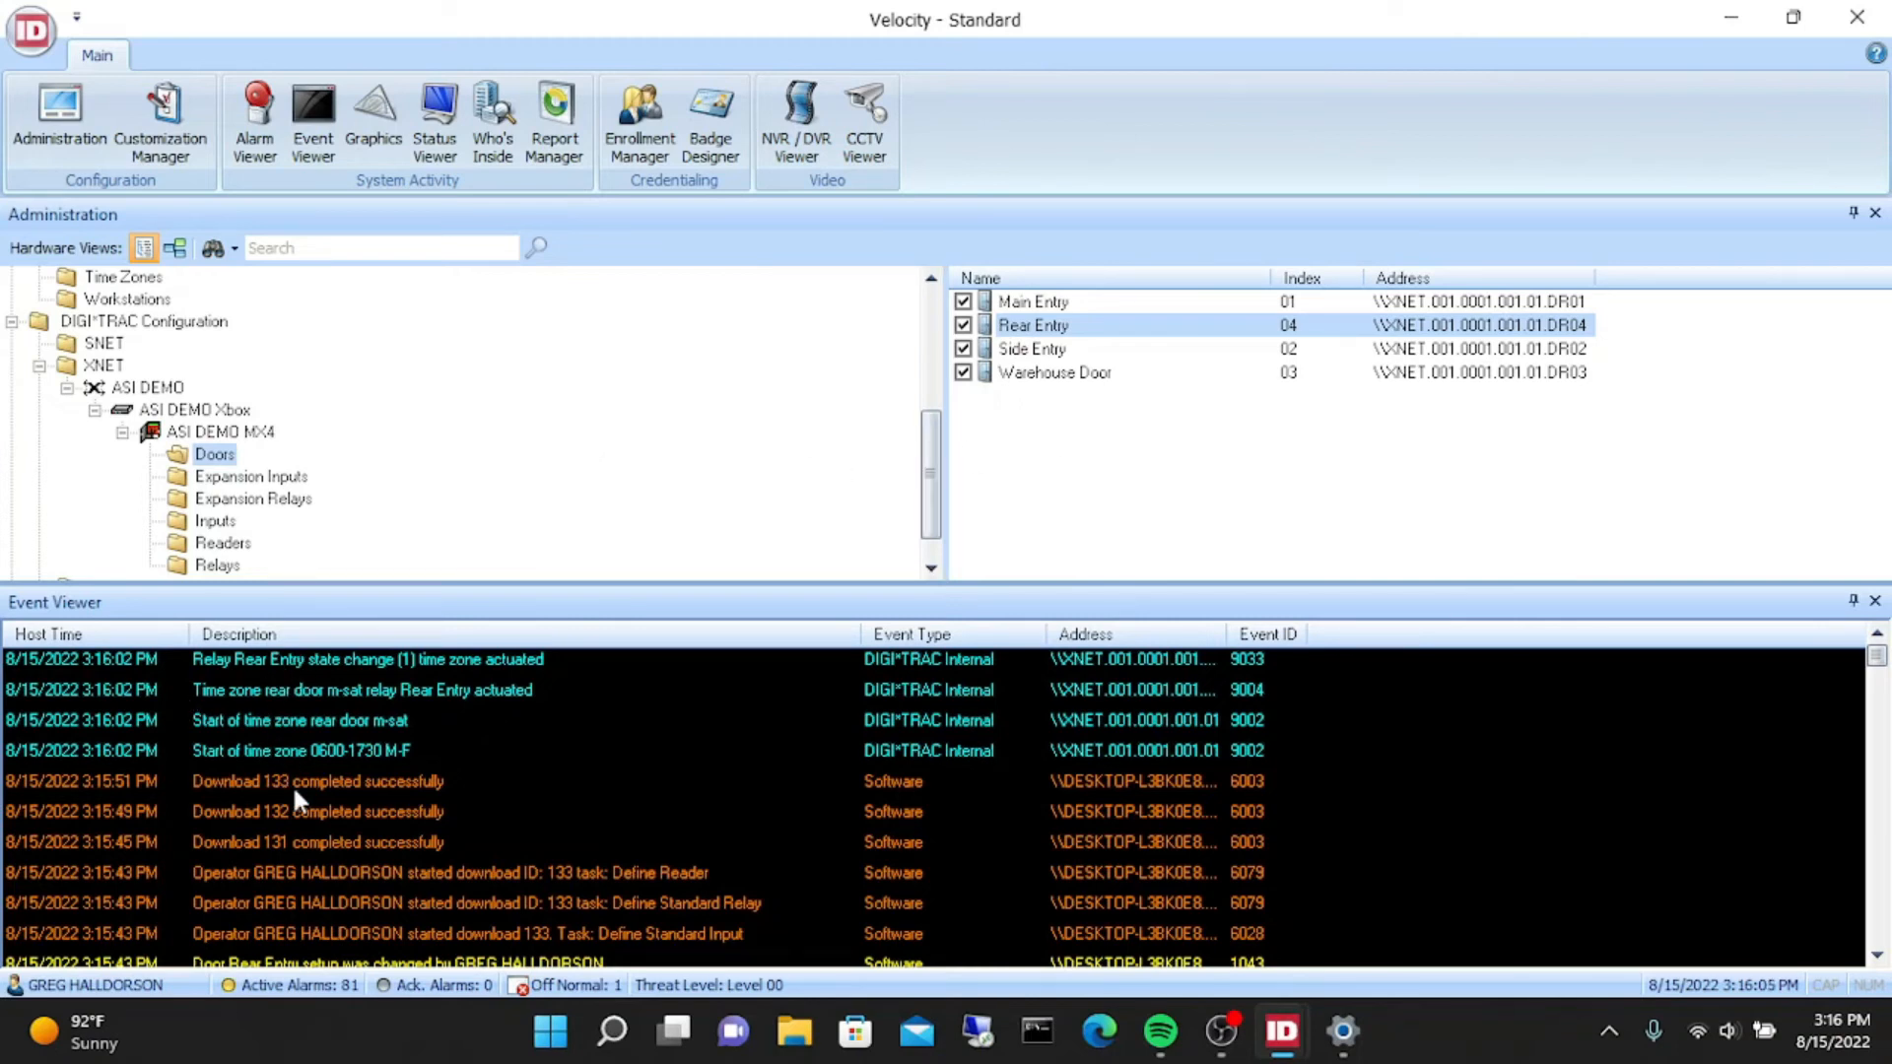
- Examine the doors and time zones assigned in the Employee door group, and leave its properties without changes
left_click(925, 481)
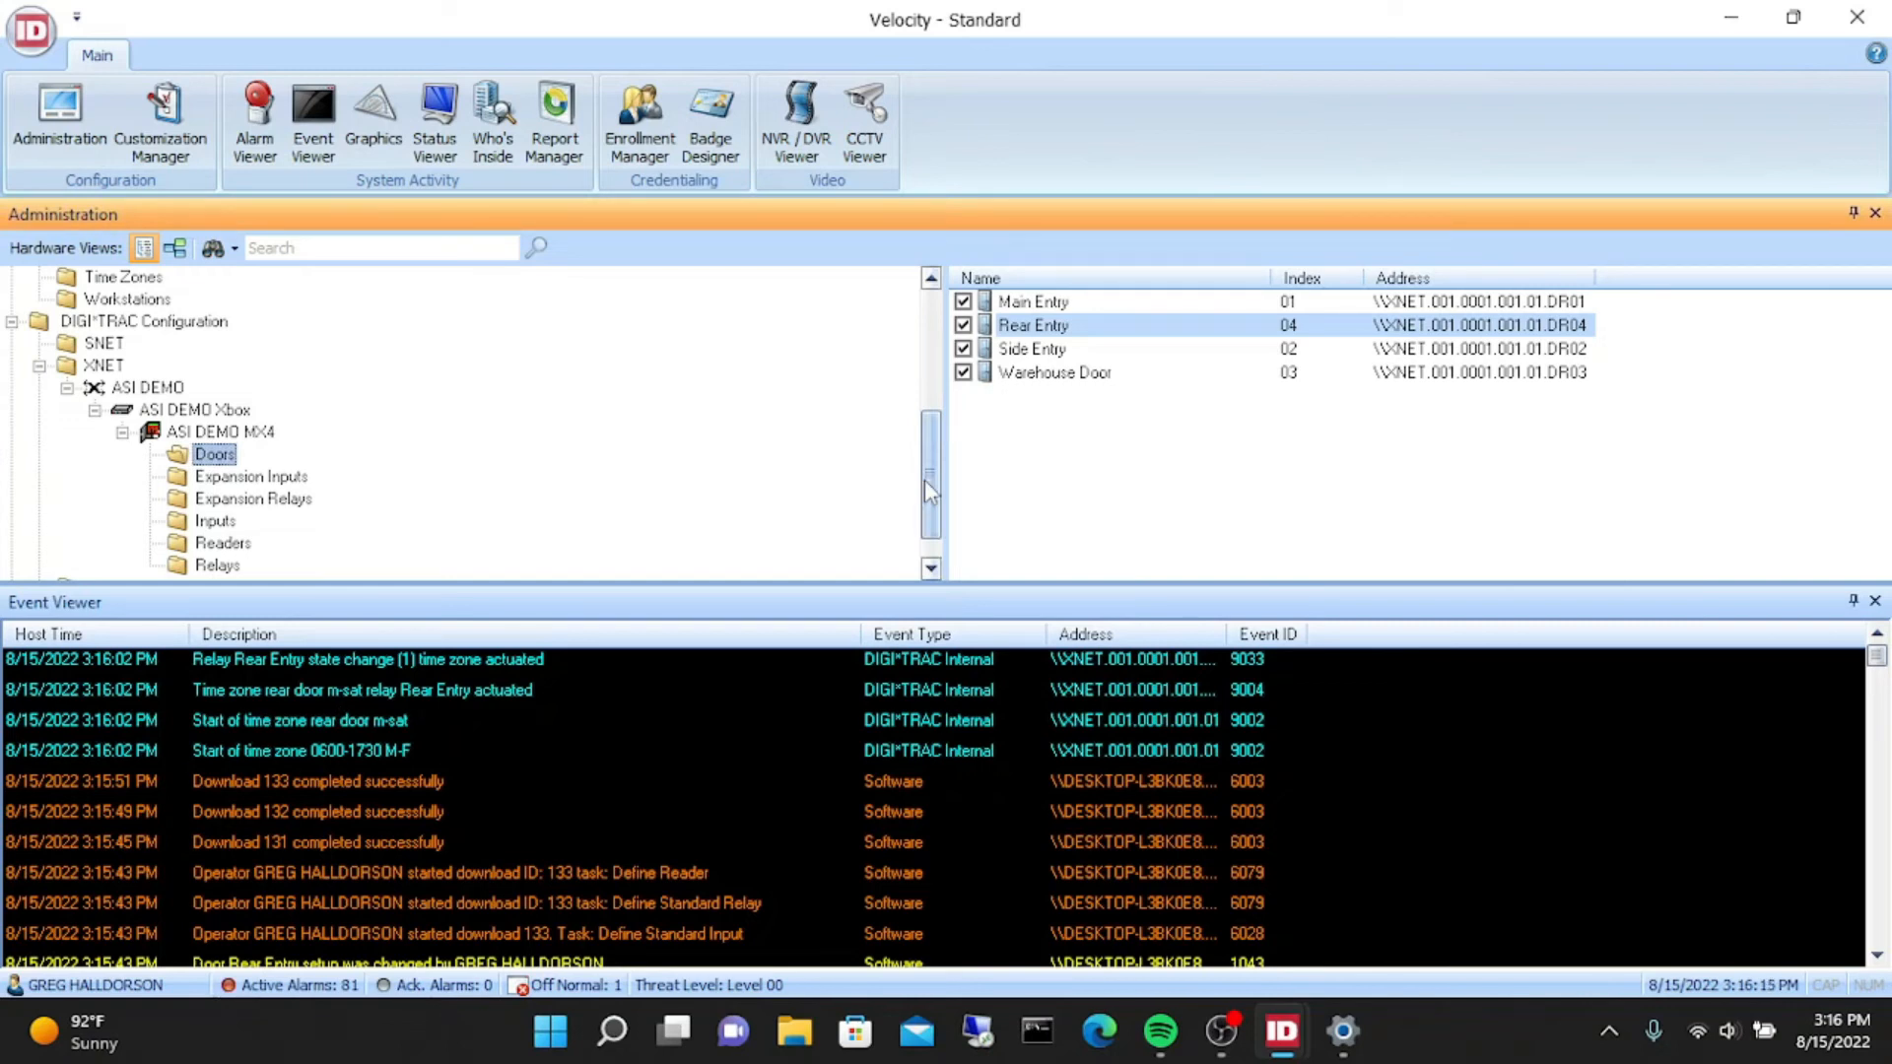
left_click_drag(925, 481, 941, 340)
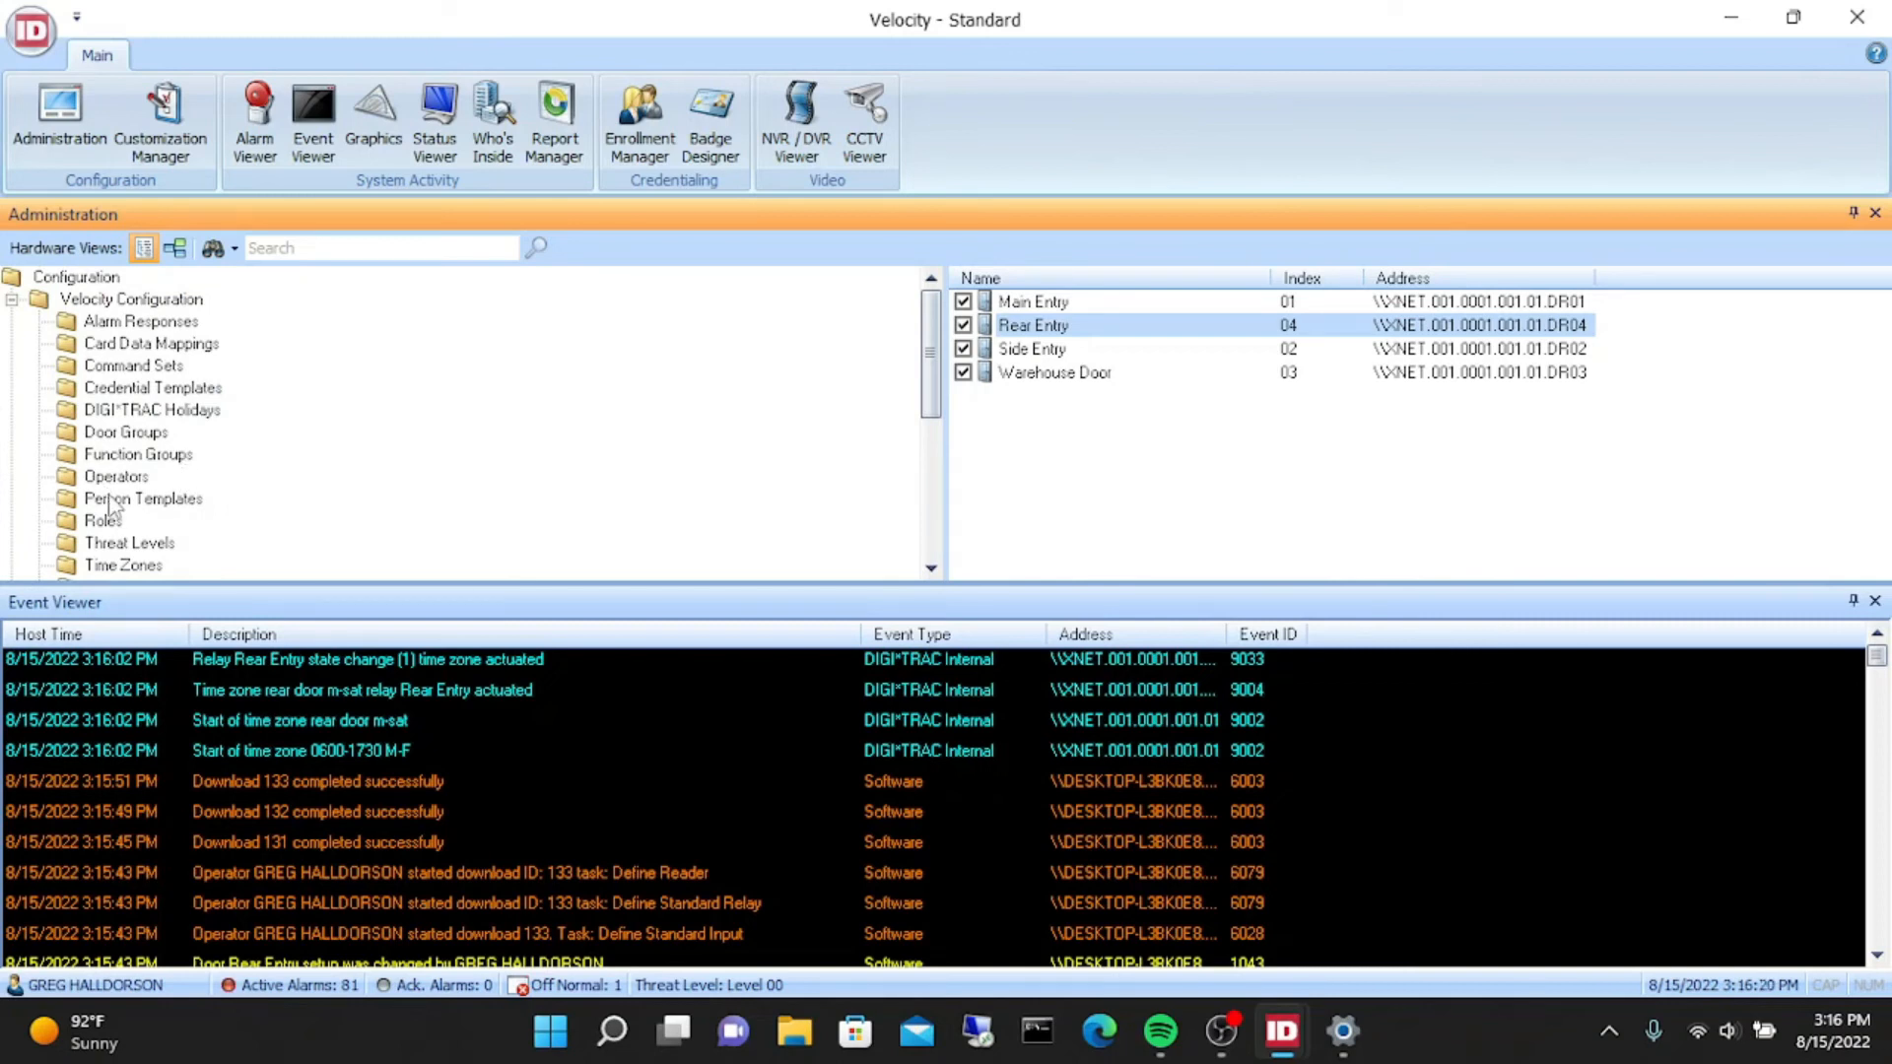
left_click(131, 433)
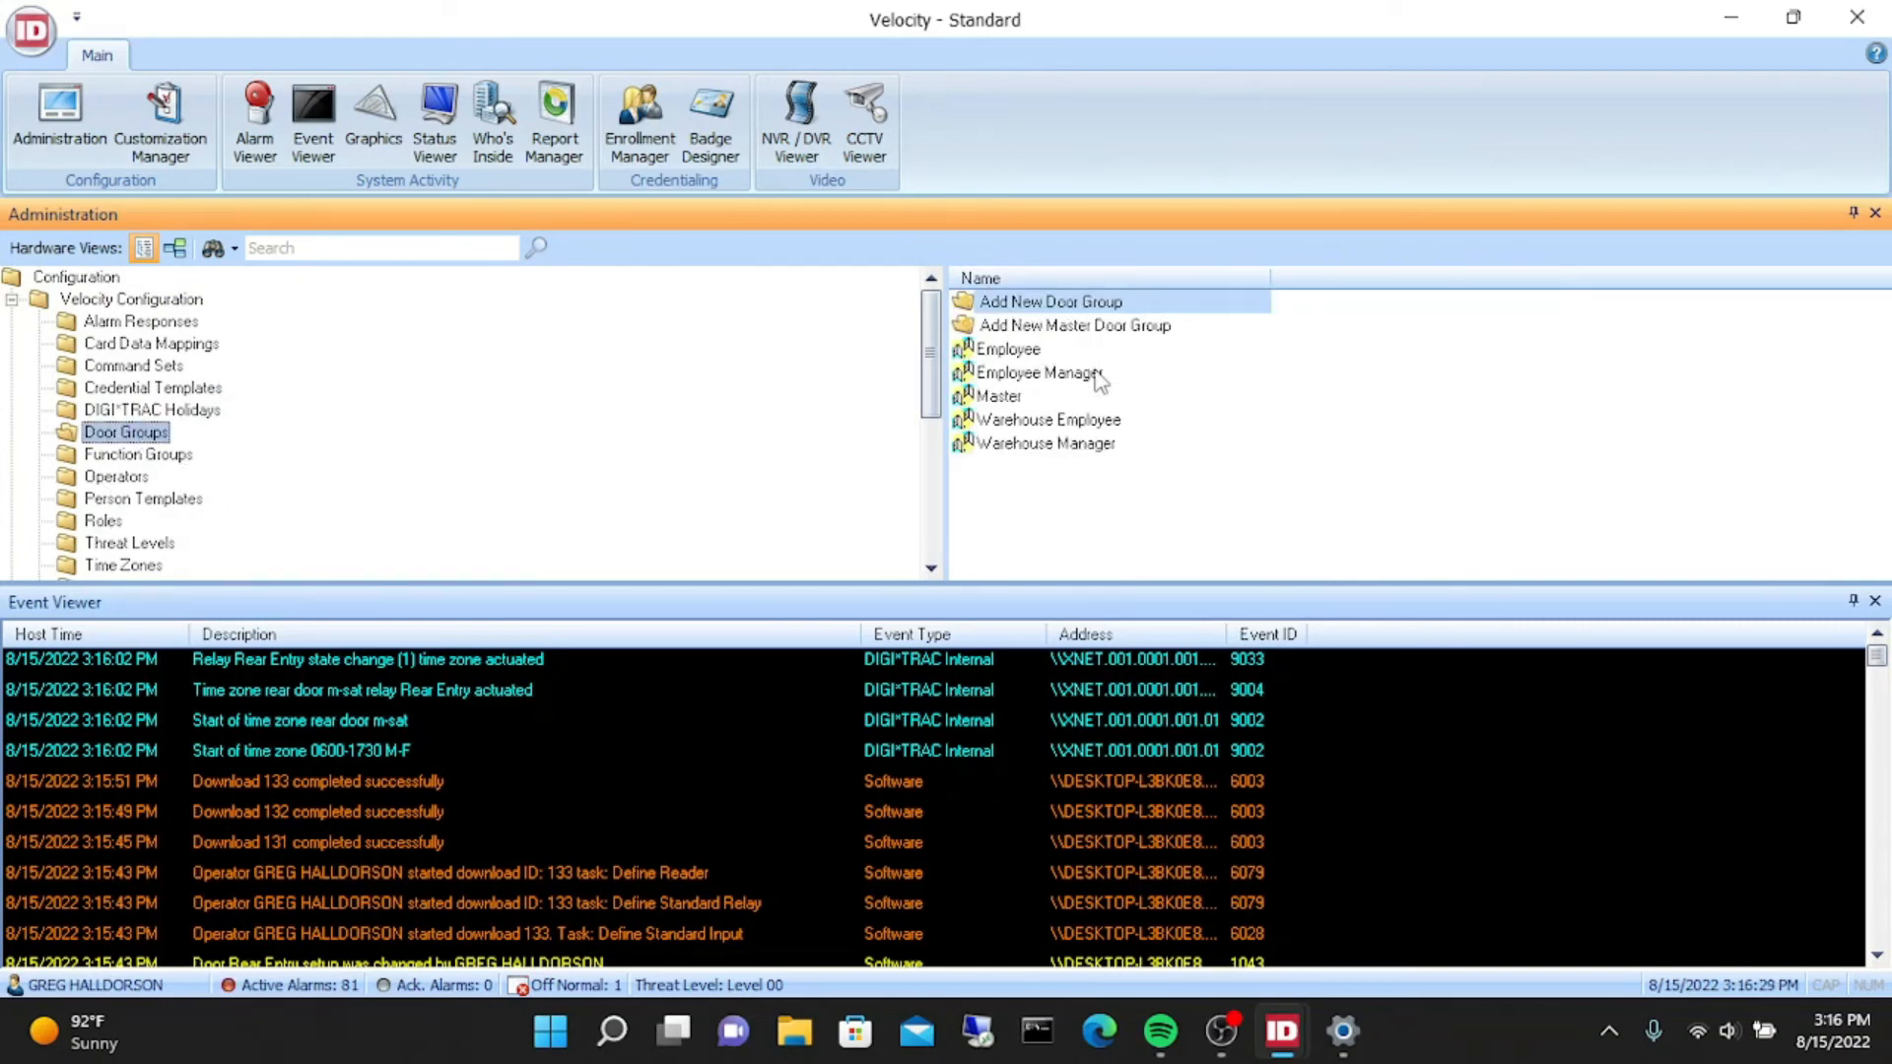
left_click(1017, 343)
double_click(1017, 344)
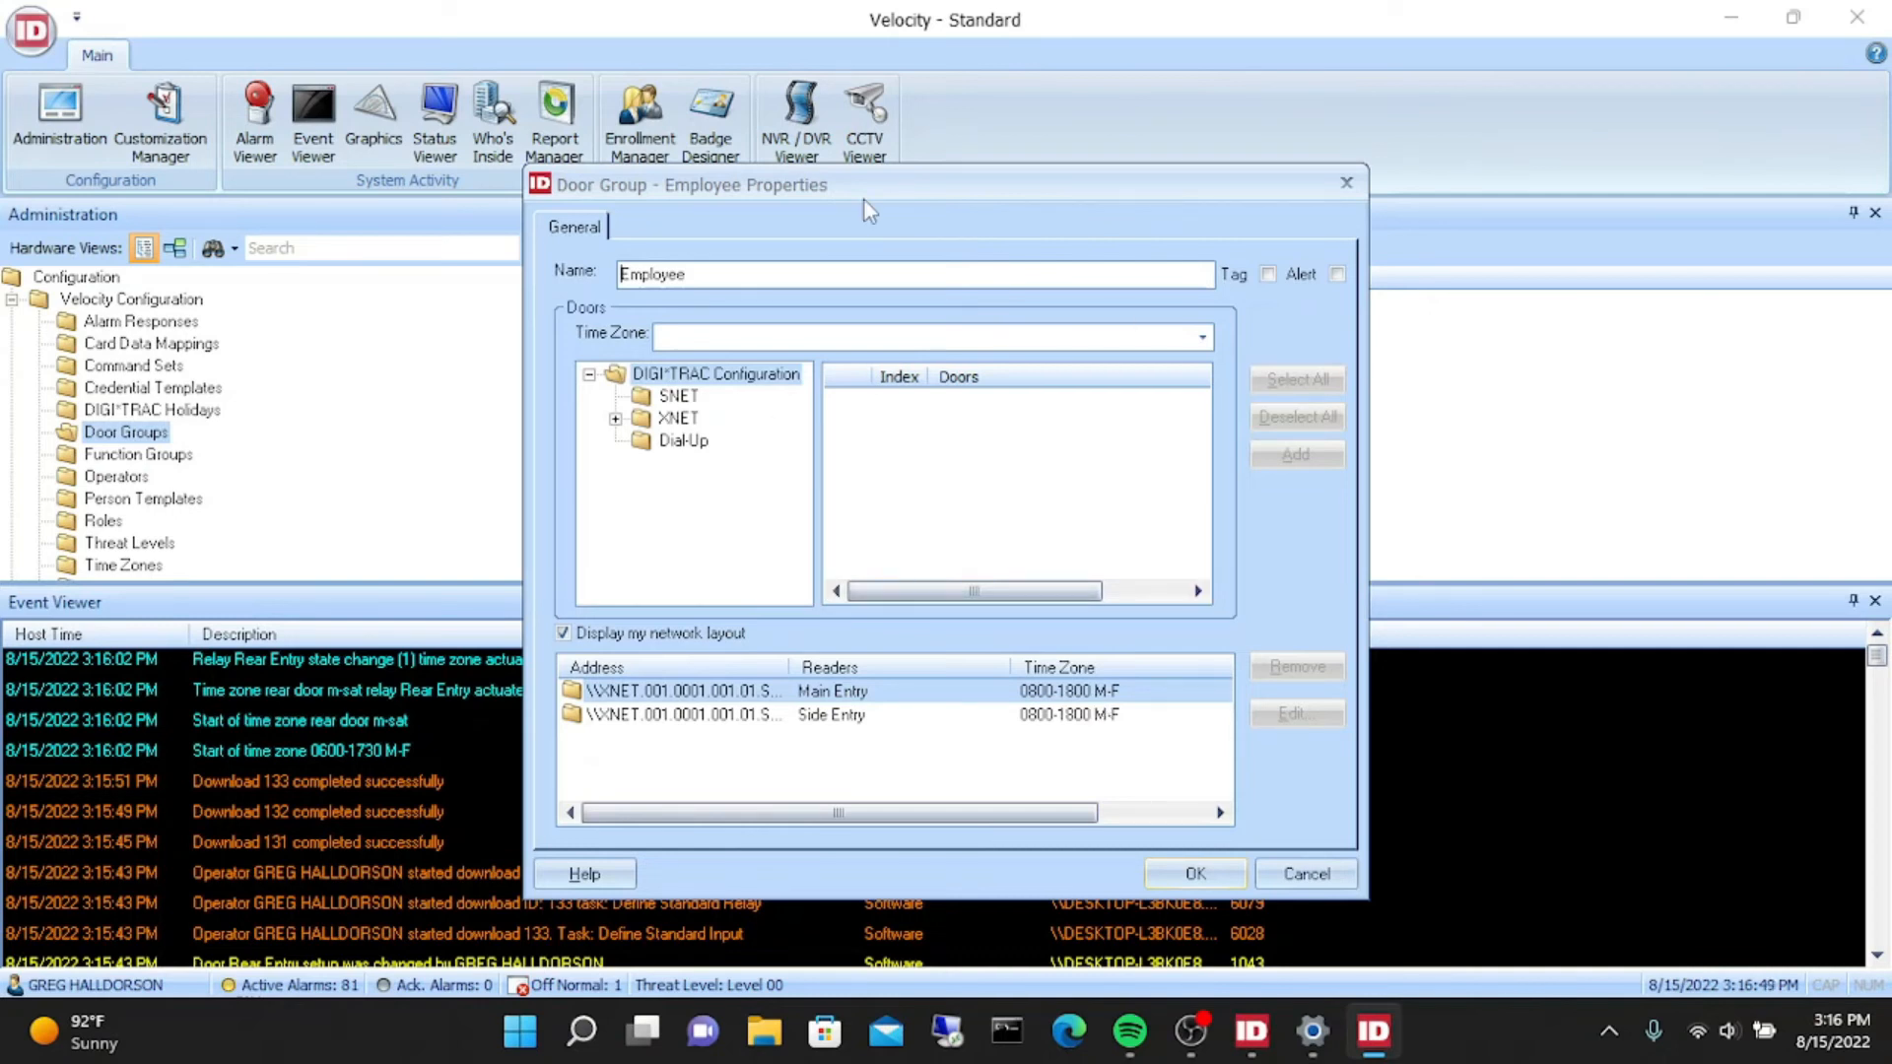
left_click(1347, 184)
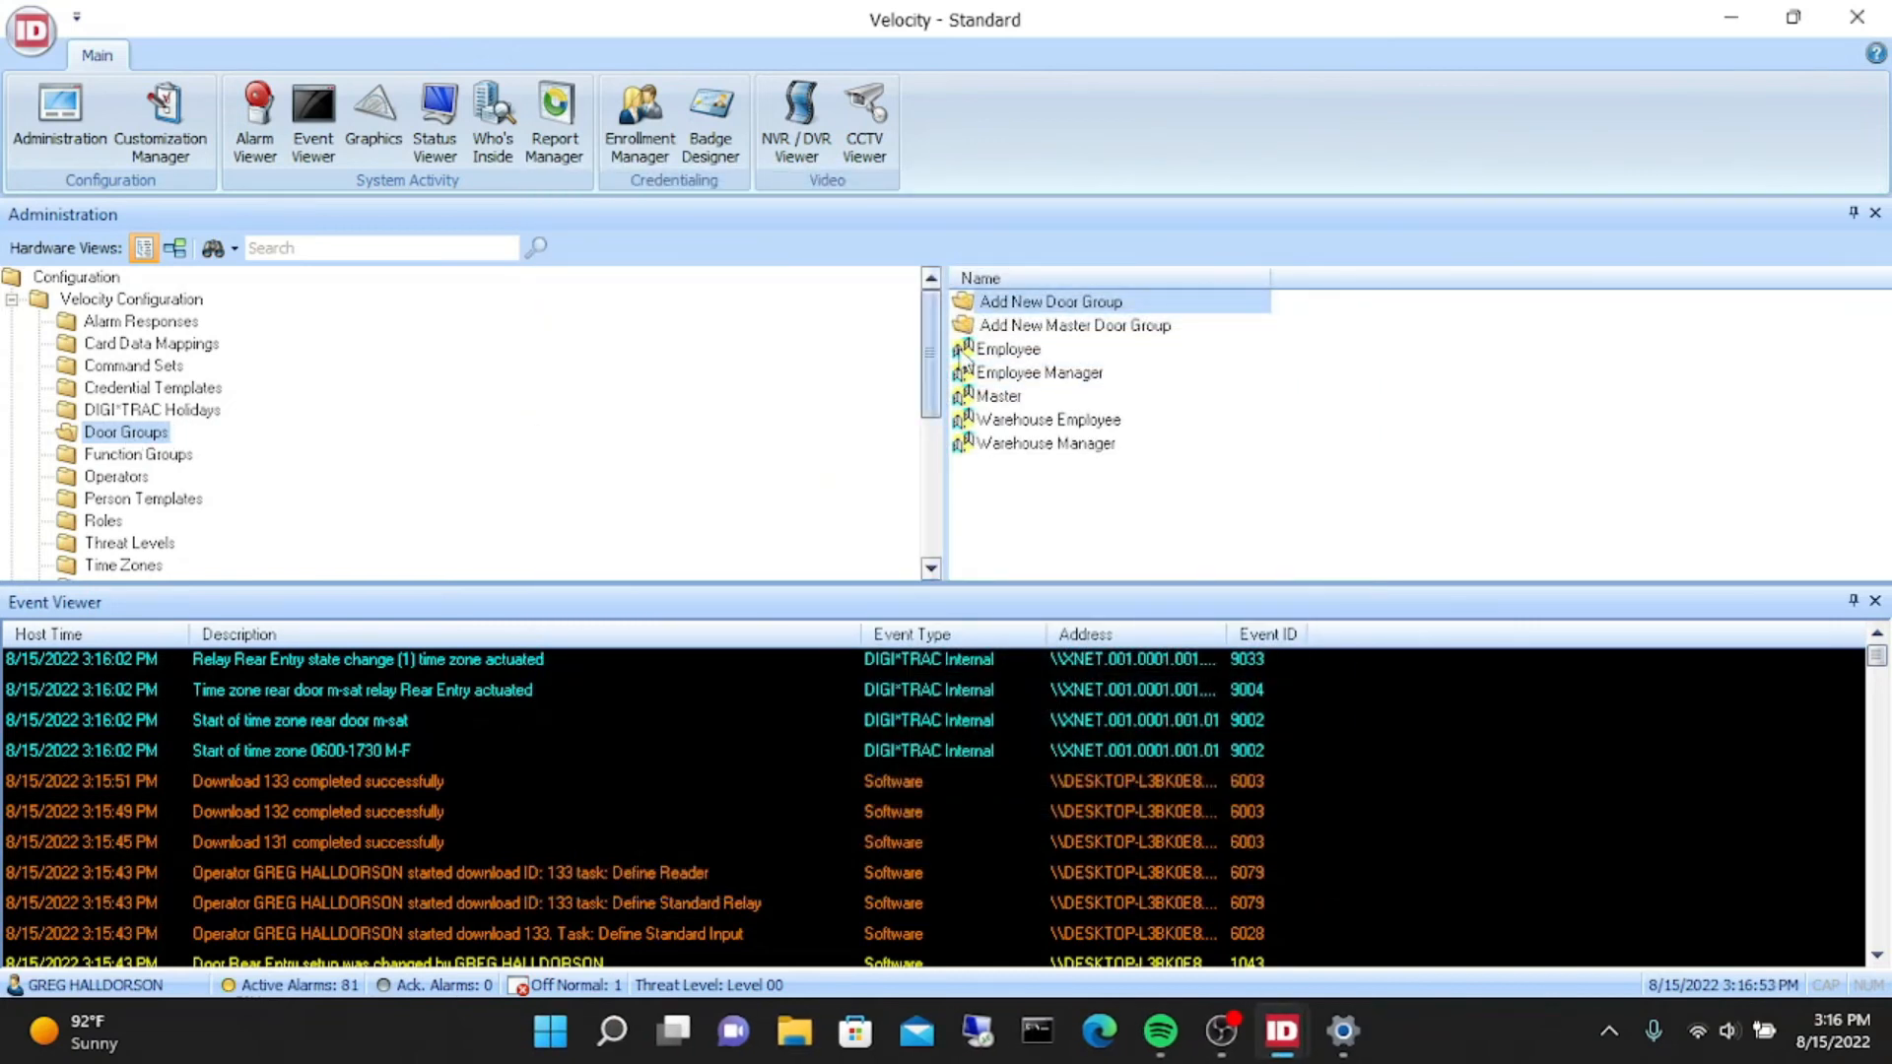
- Start a new door group named "asi test" and choose the rear door m-sat time zone for its doors
double_click(1084, 311)
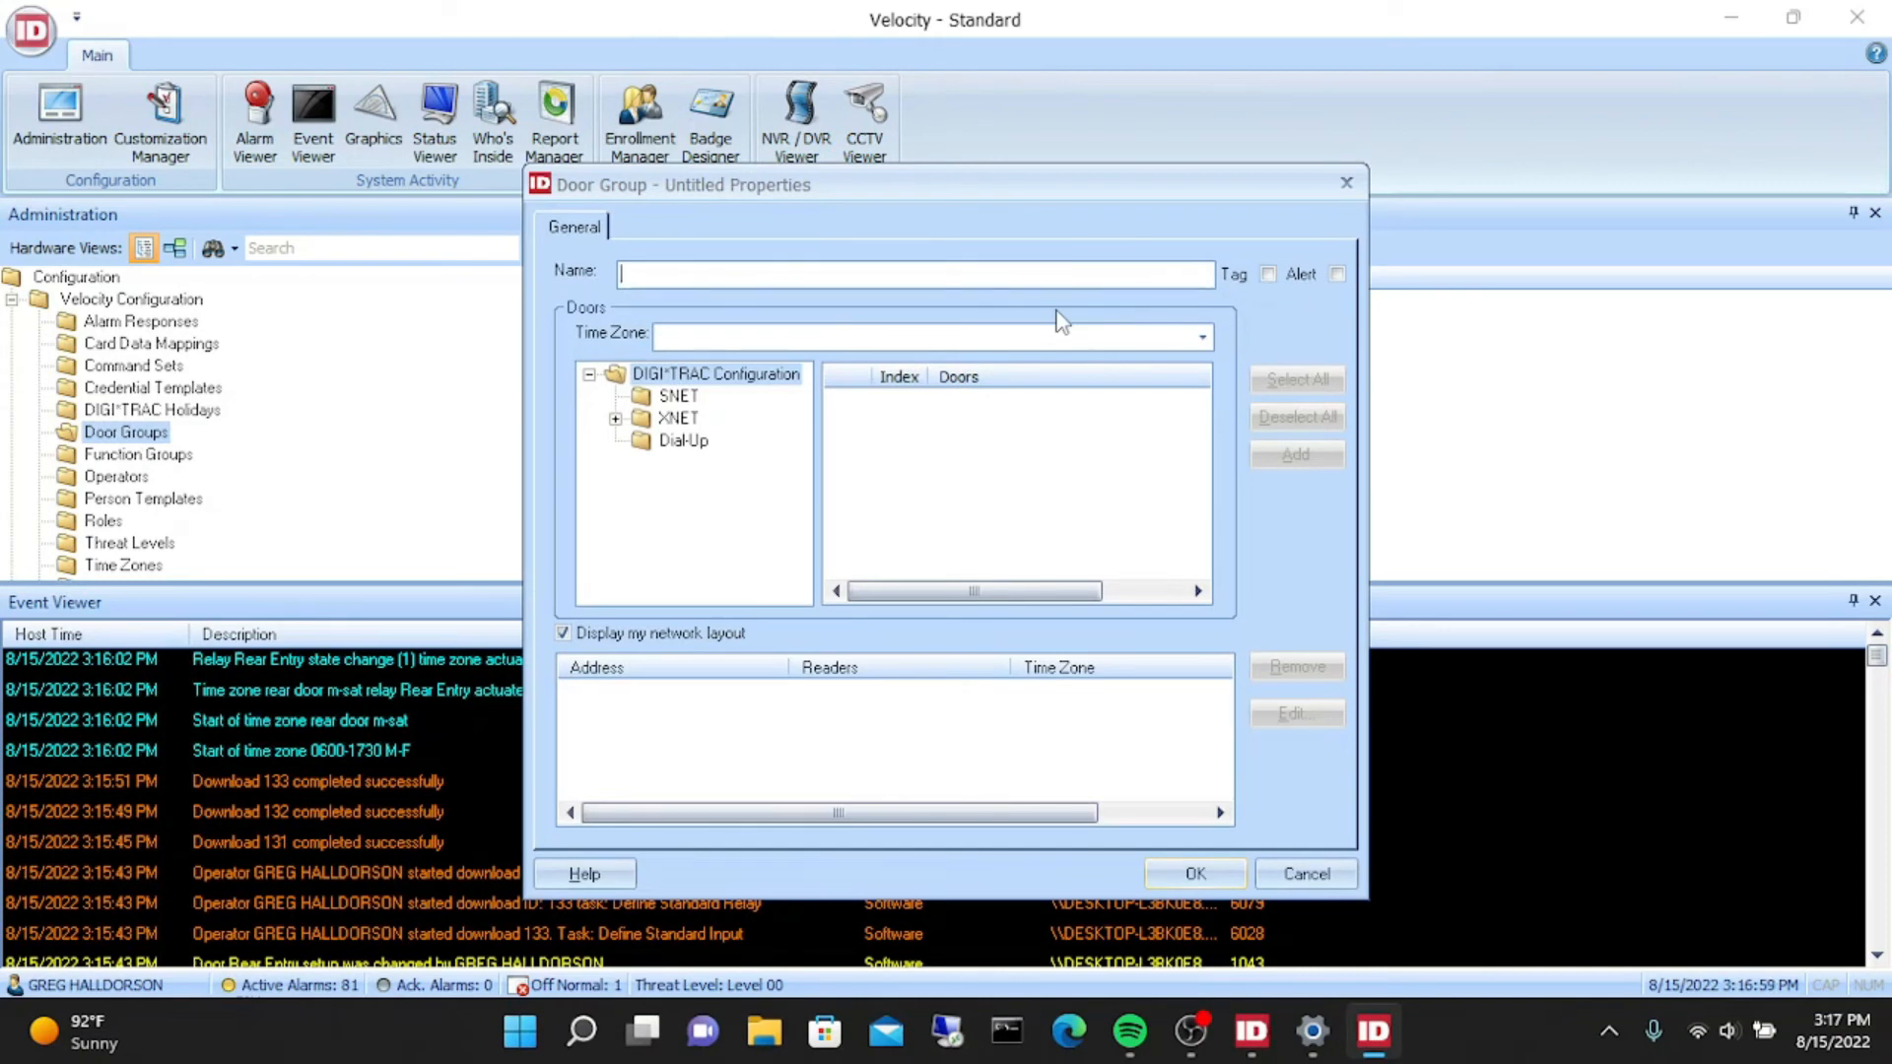
type("asi test")
left_click(1202, 338)
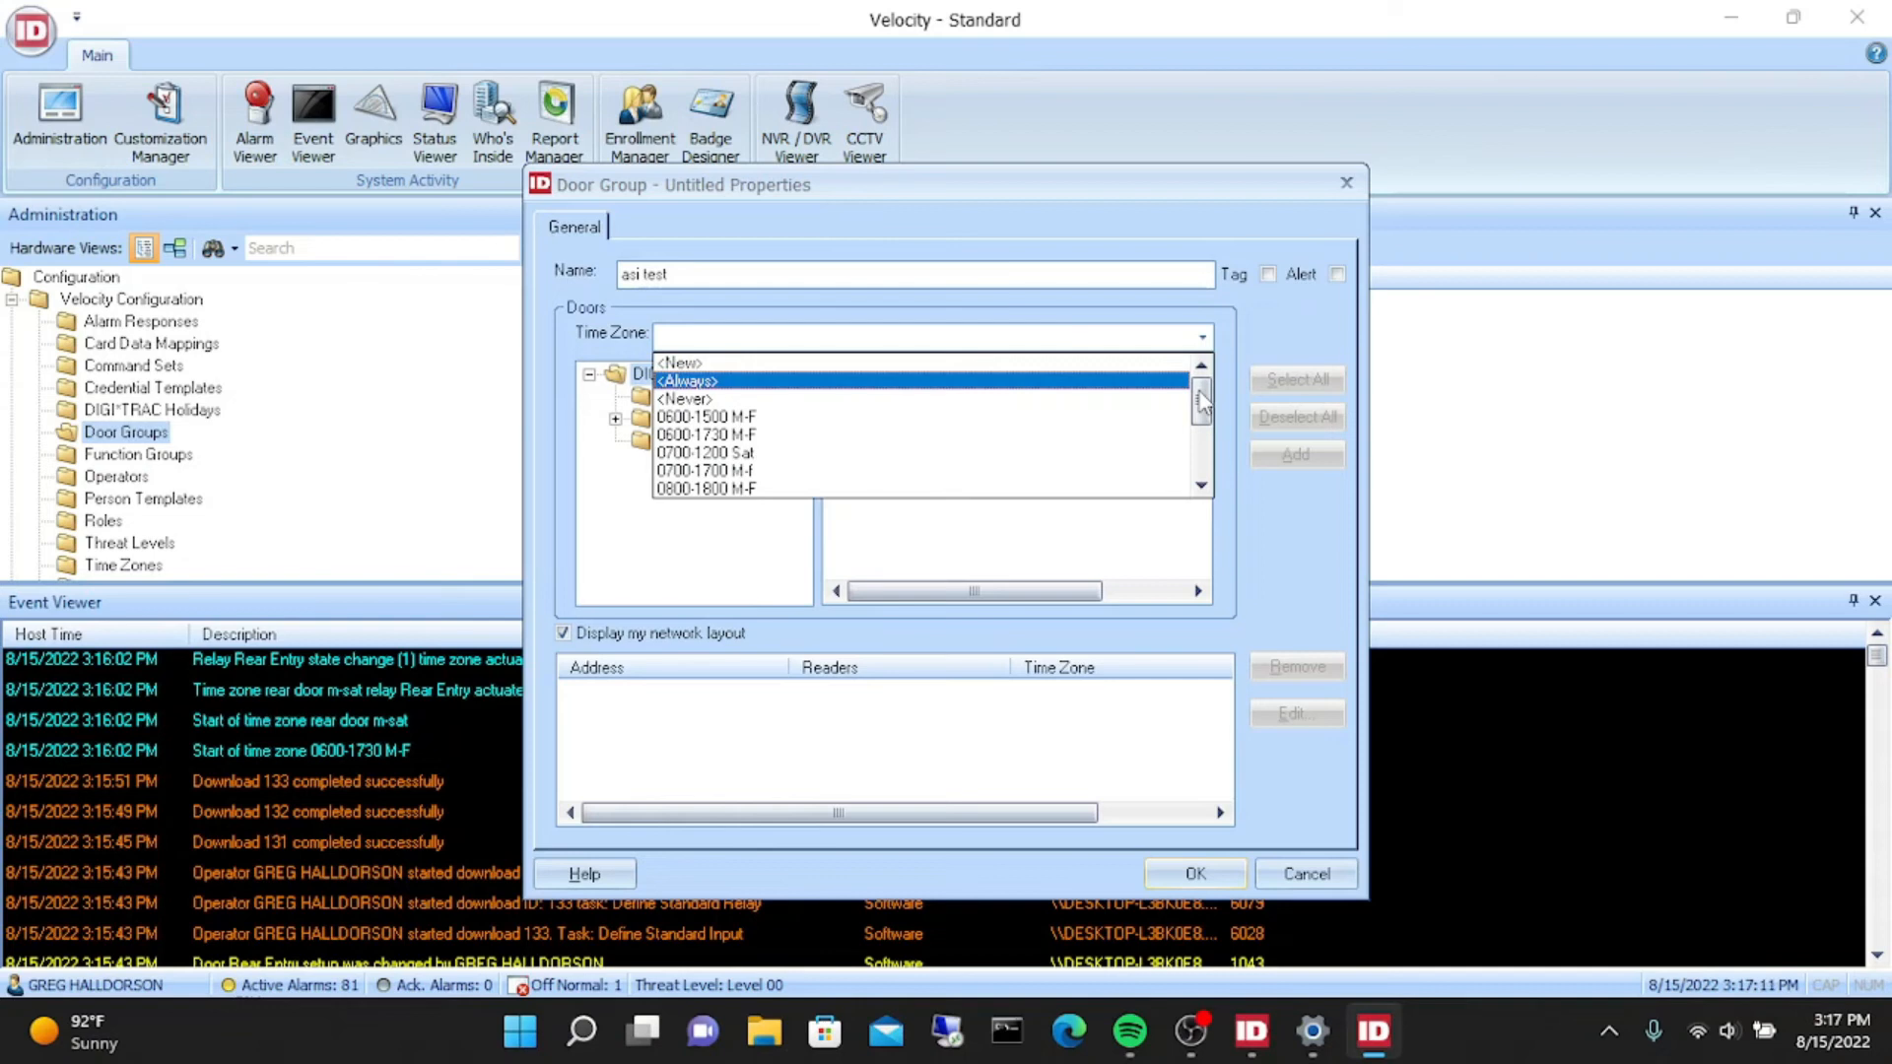
left_click_drag(1202, 399, 1204, 481)
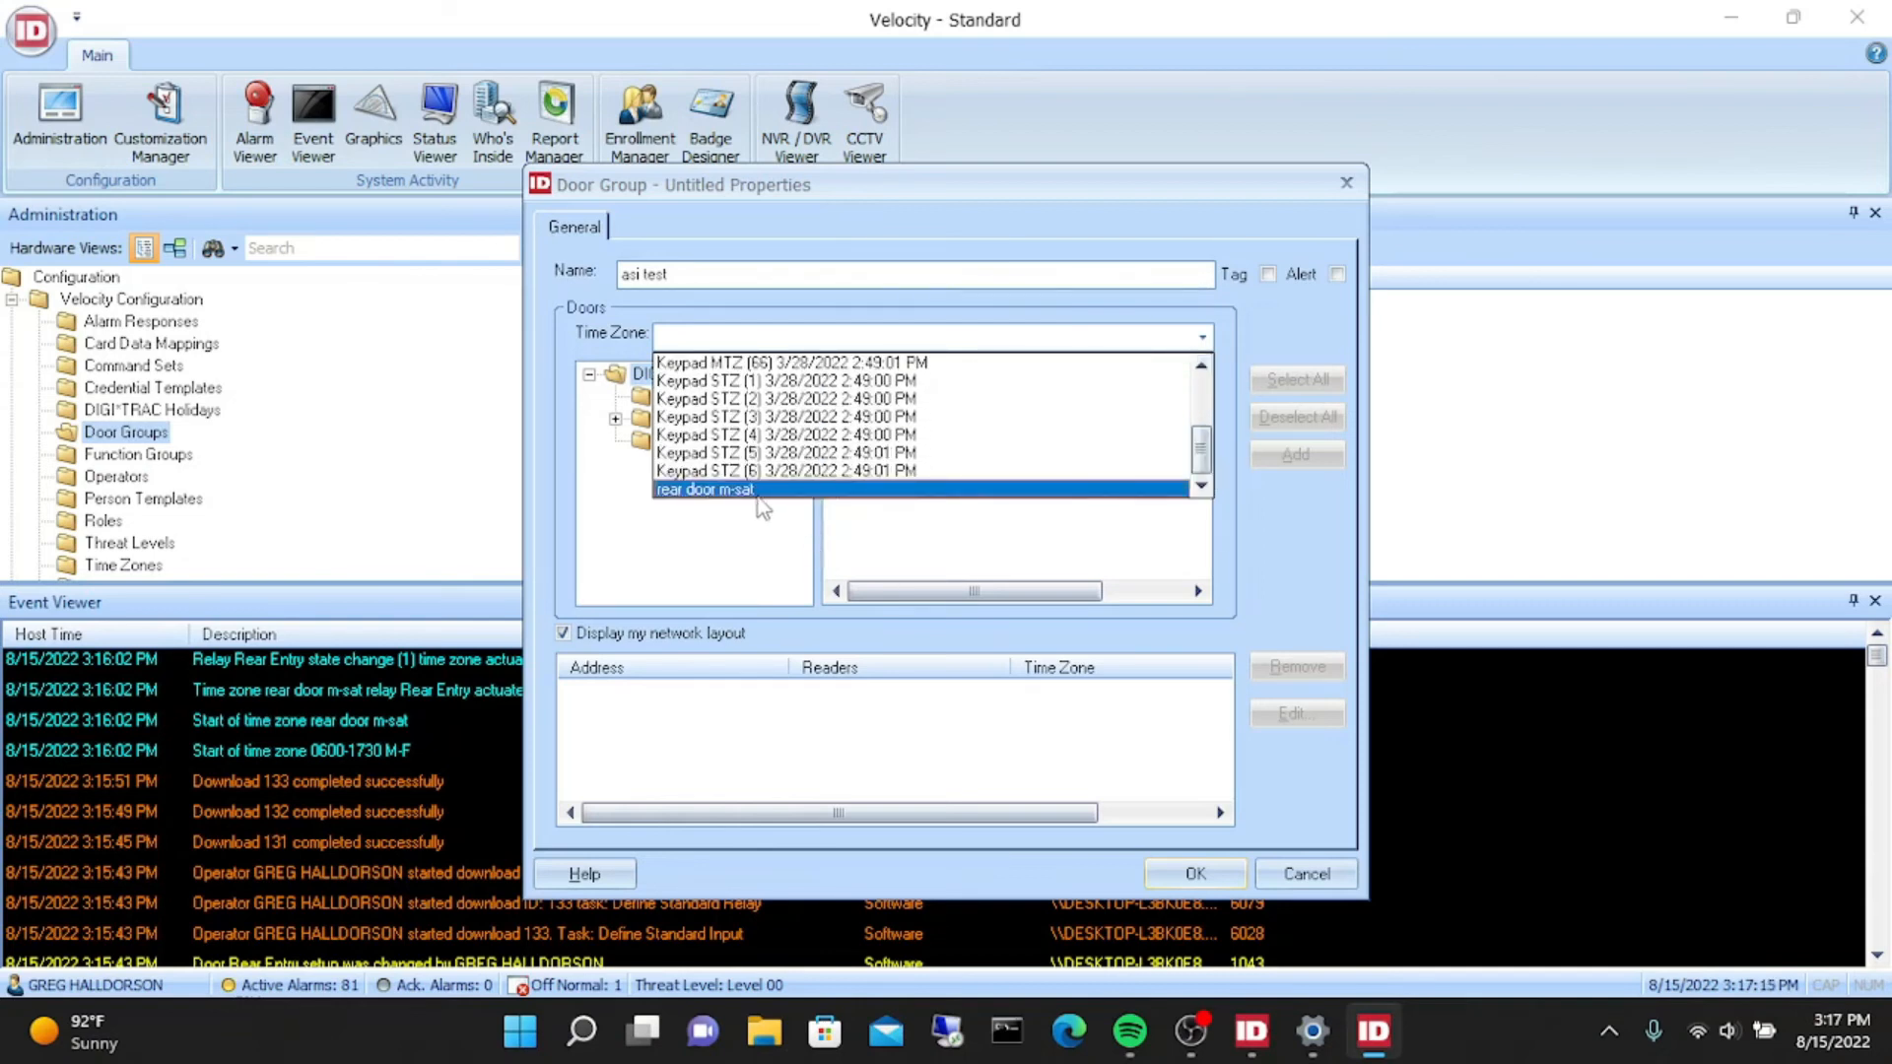
left_click(759, 491)
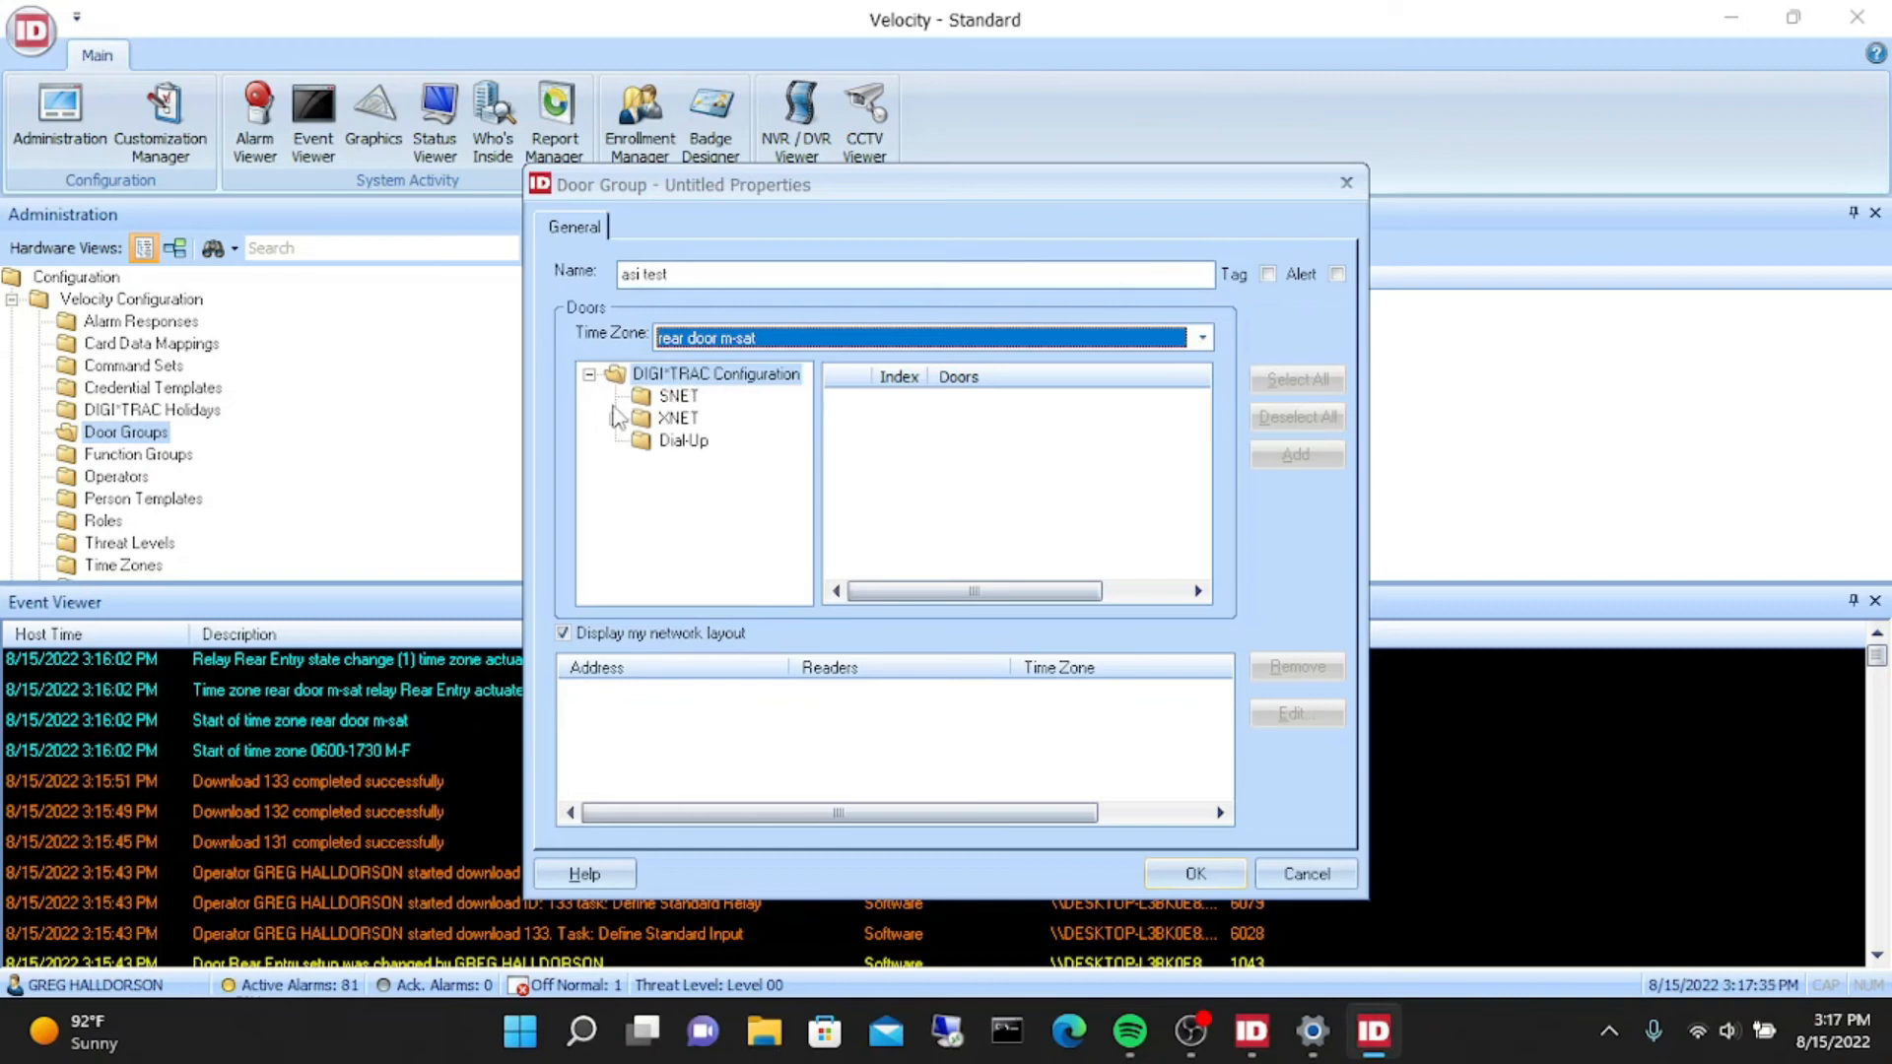
- Add the Main Entry and Side Entry doors of the ASI DEMO MX4 controller to the asi test door group
left_click(615, 420)
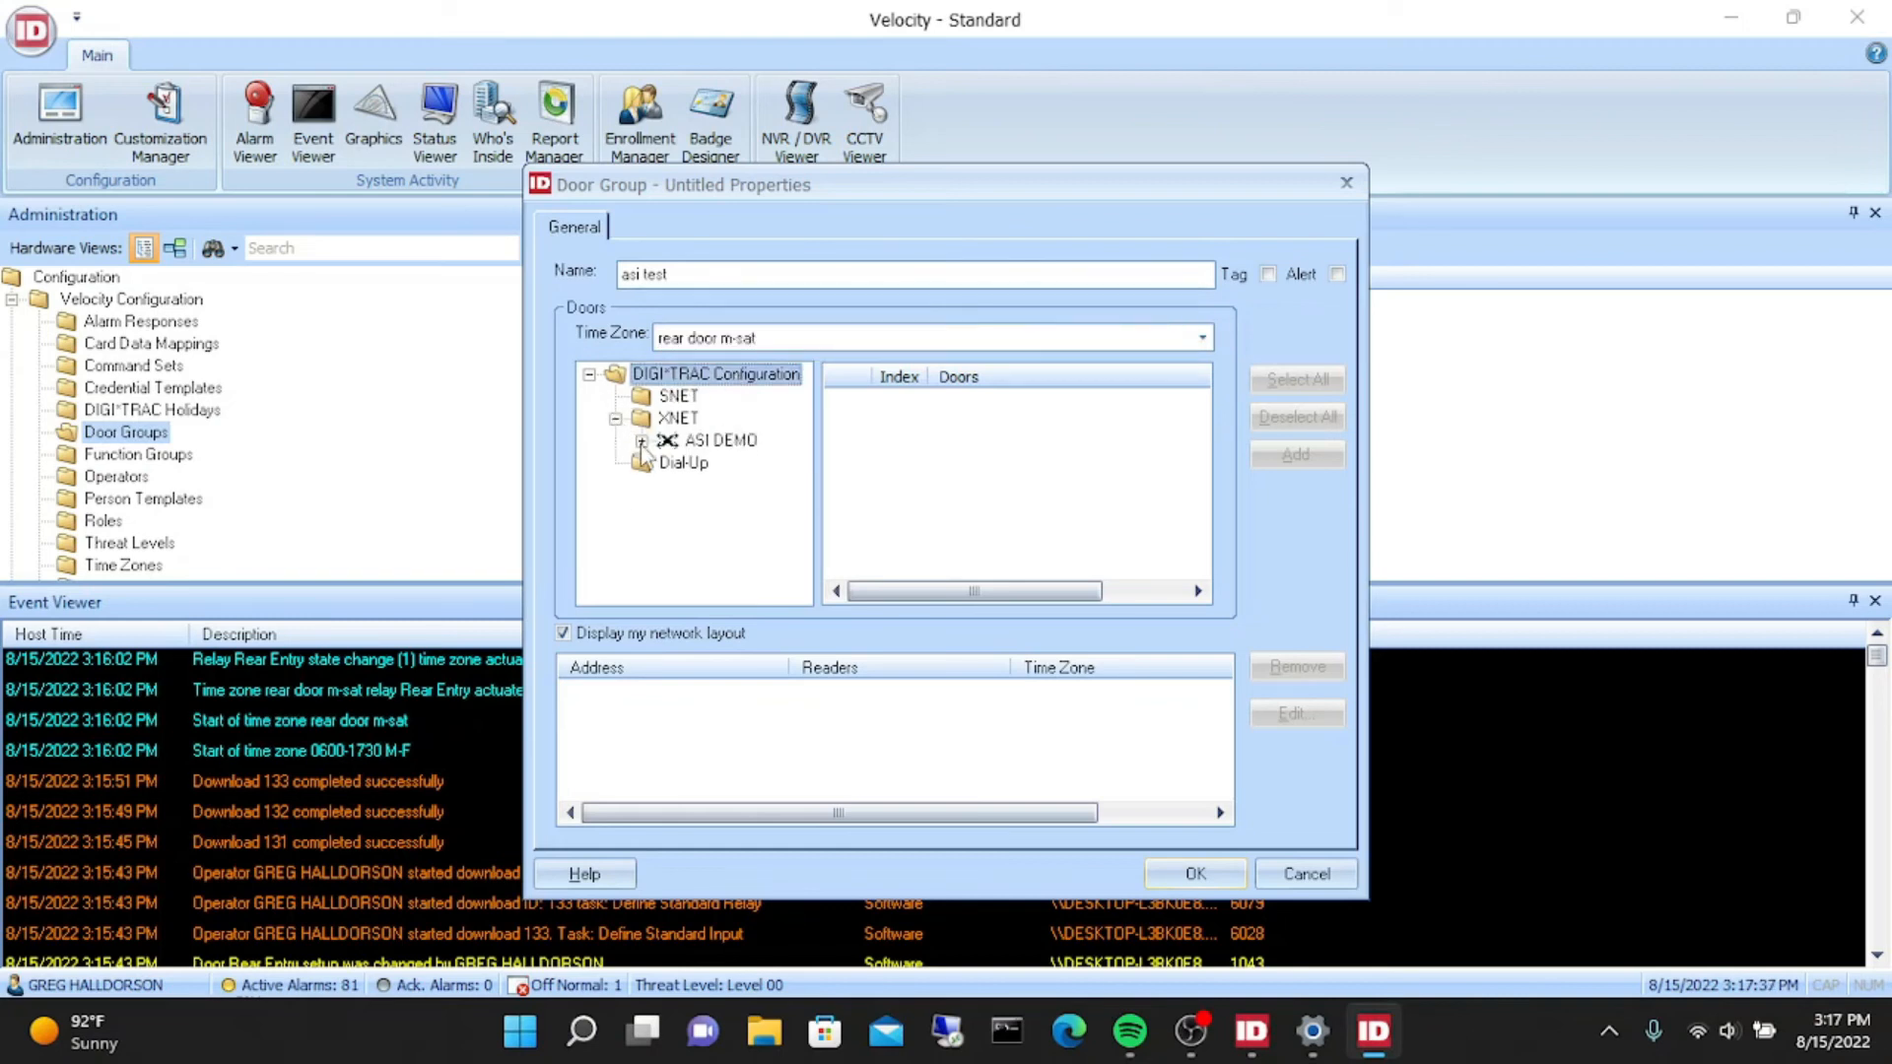
left_click(642, 440)
left_click(669, 462)
left_click(759, 487)
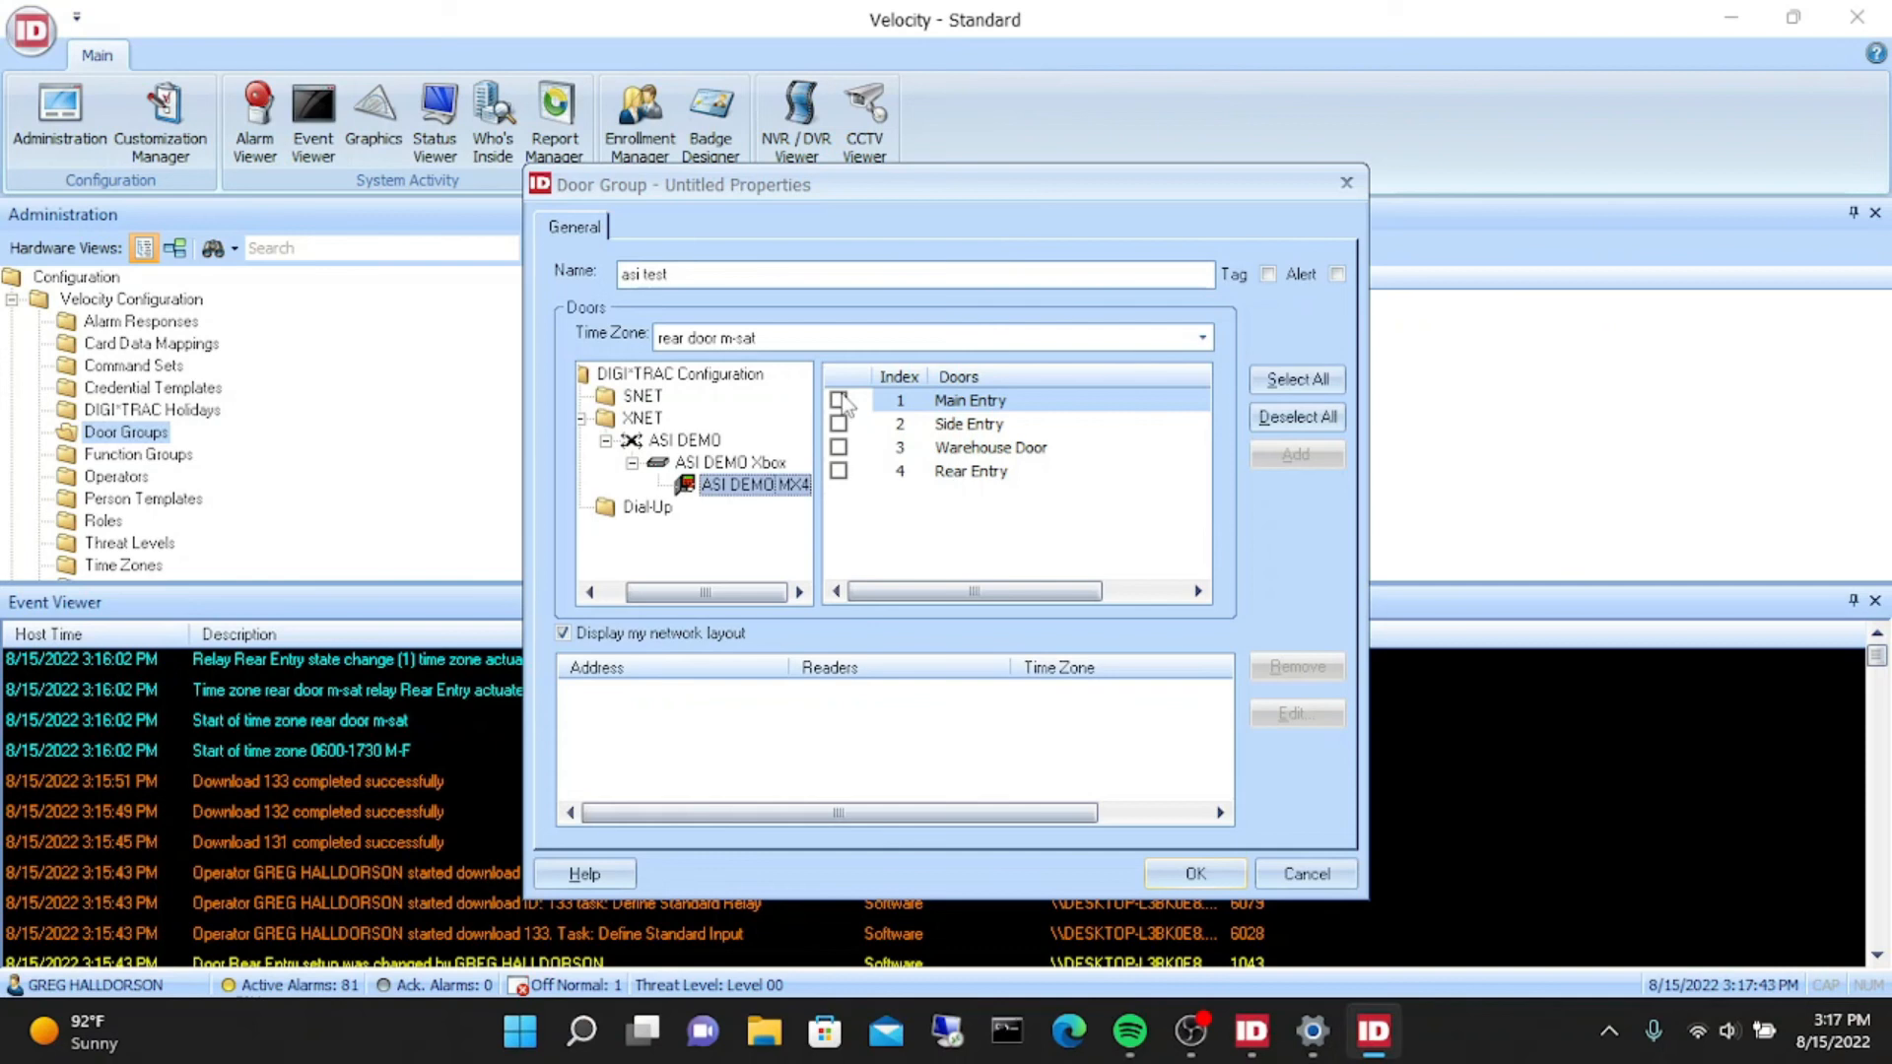
left_click(838, 401)
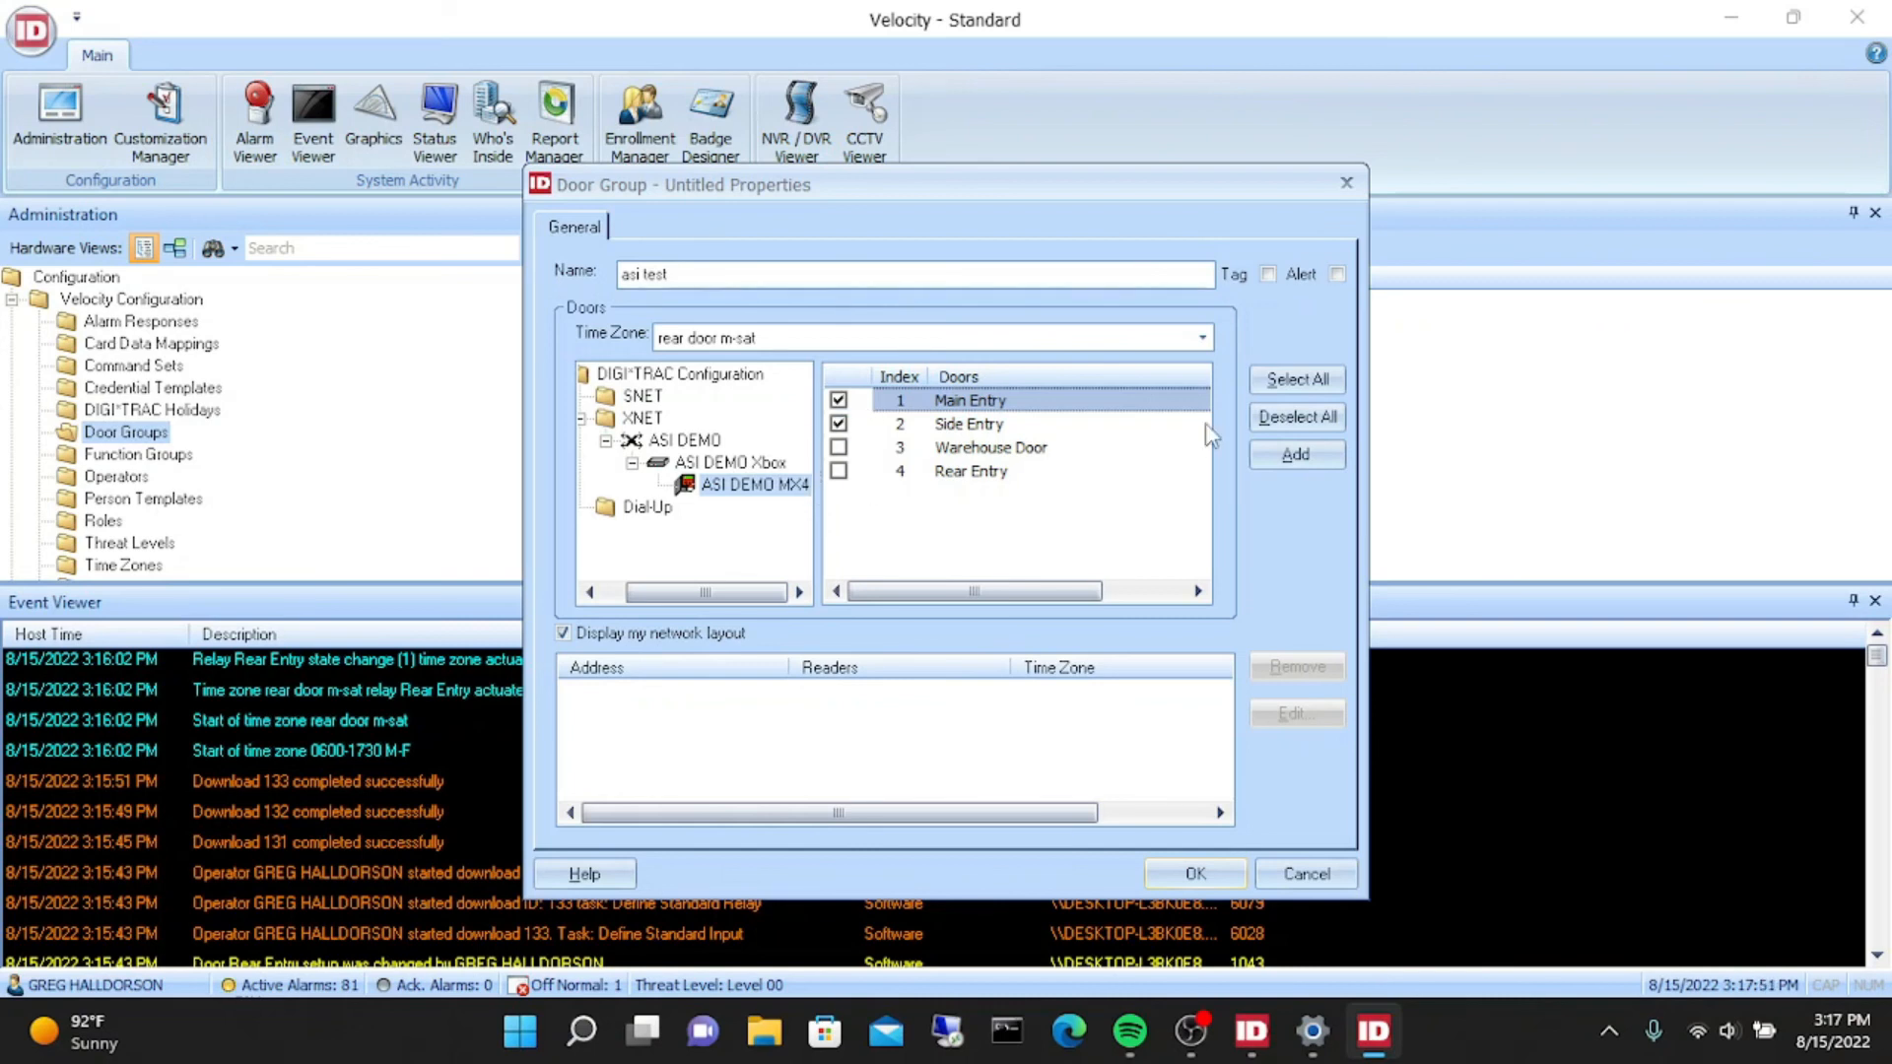
left_click(1293, 458)
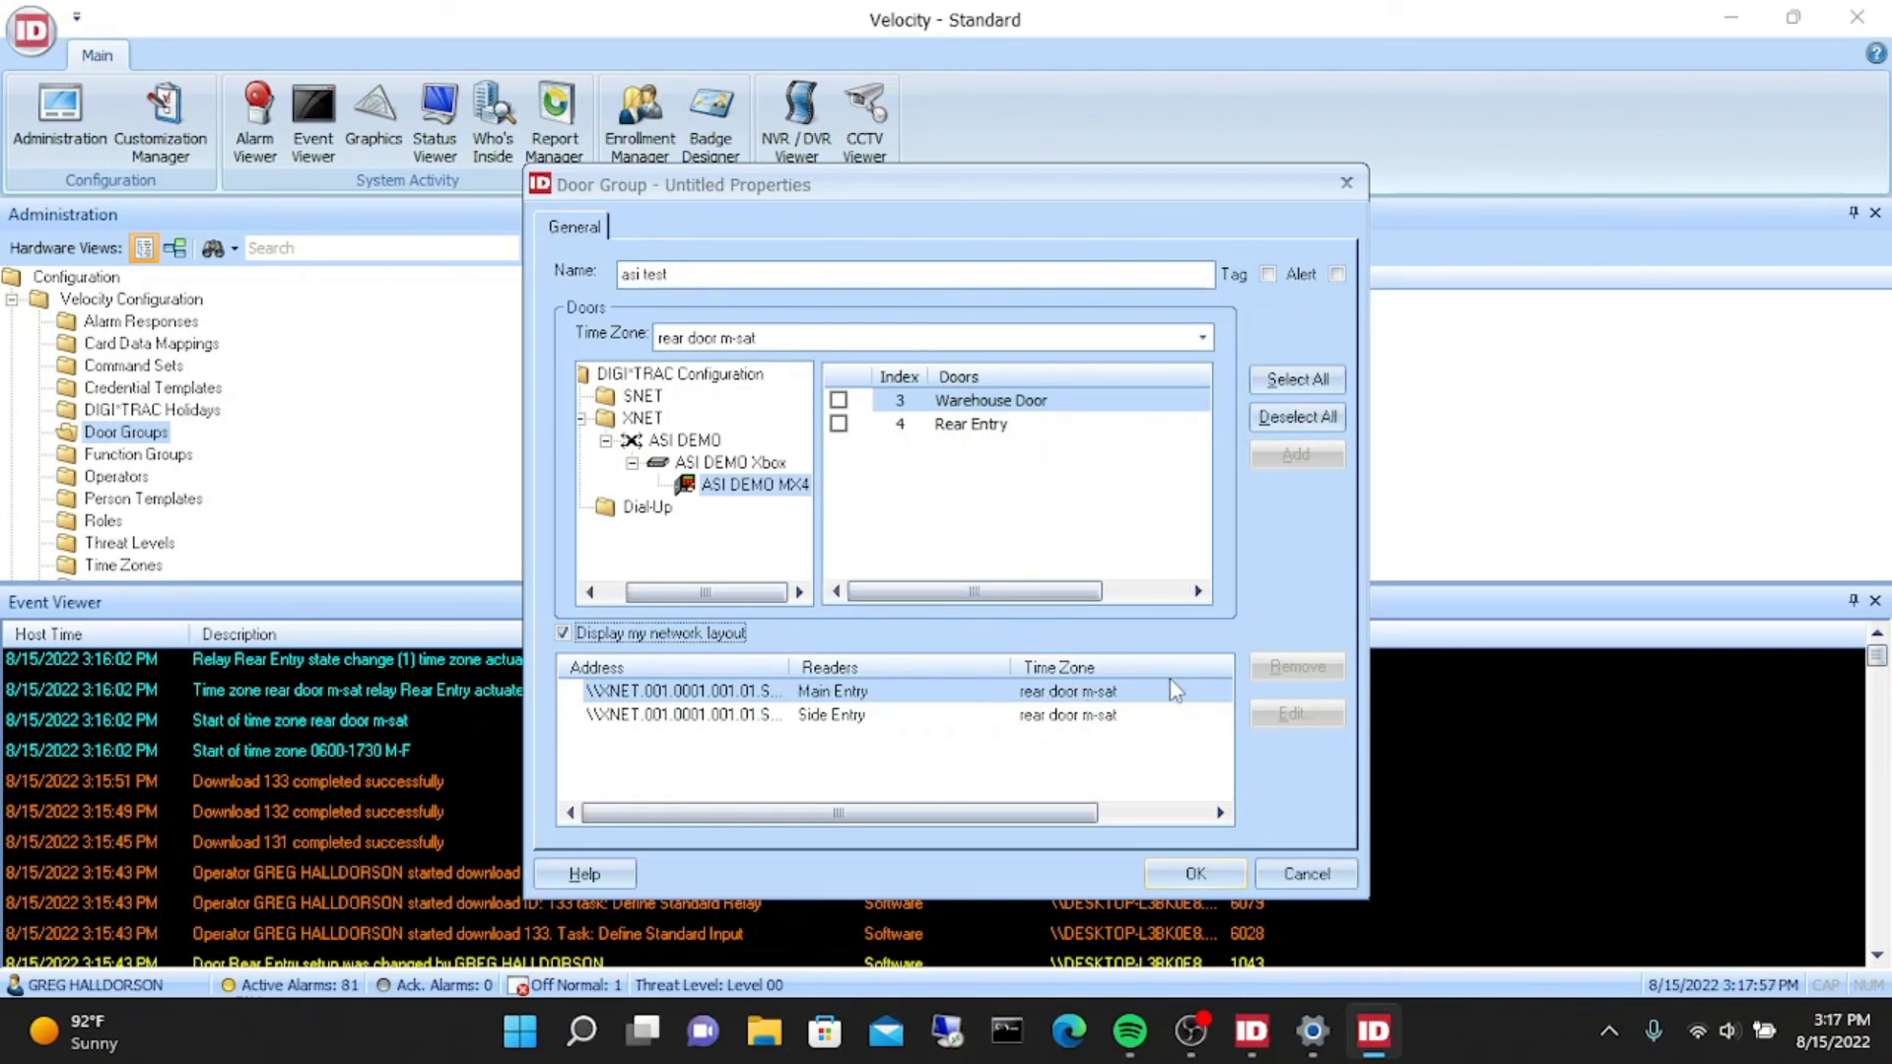
- Remove the Main Entry and Side Entry readers from the asi test door group
left_click(1133, 691)
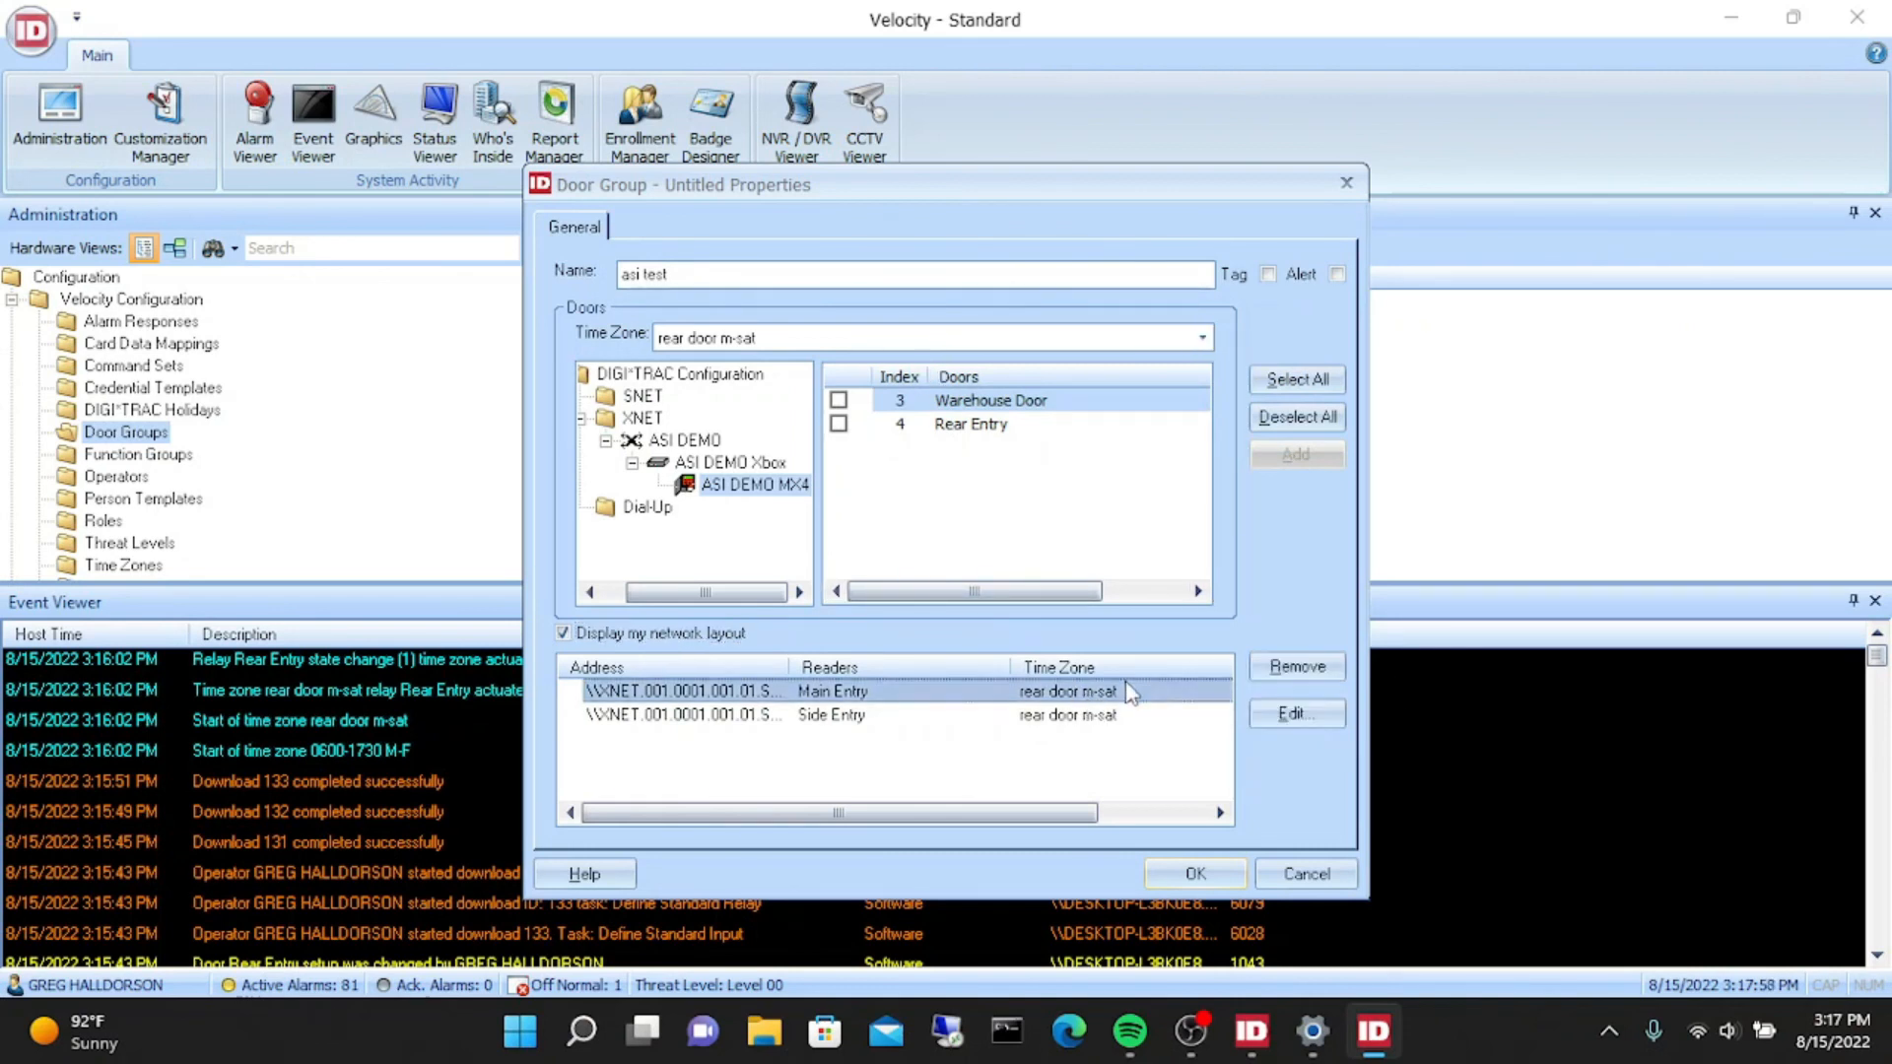
left_click(1296, 668)
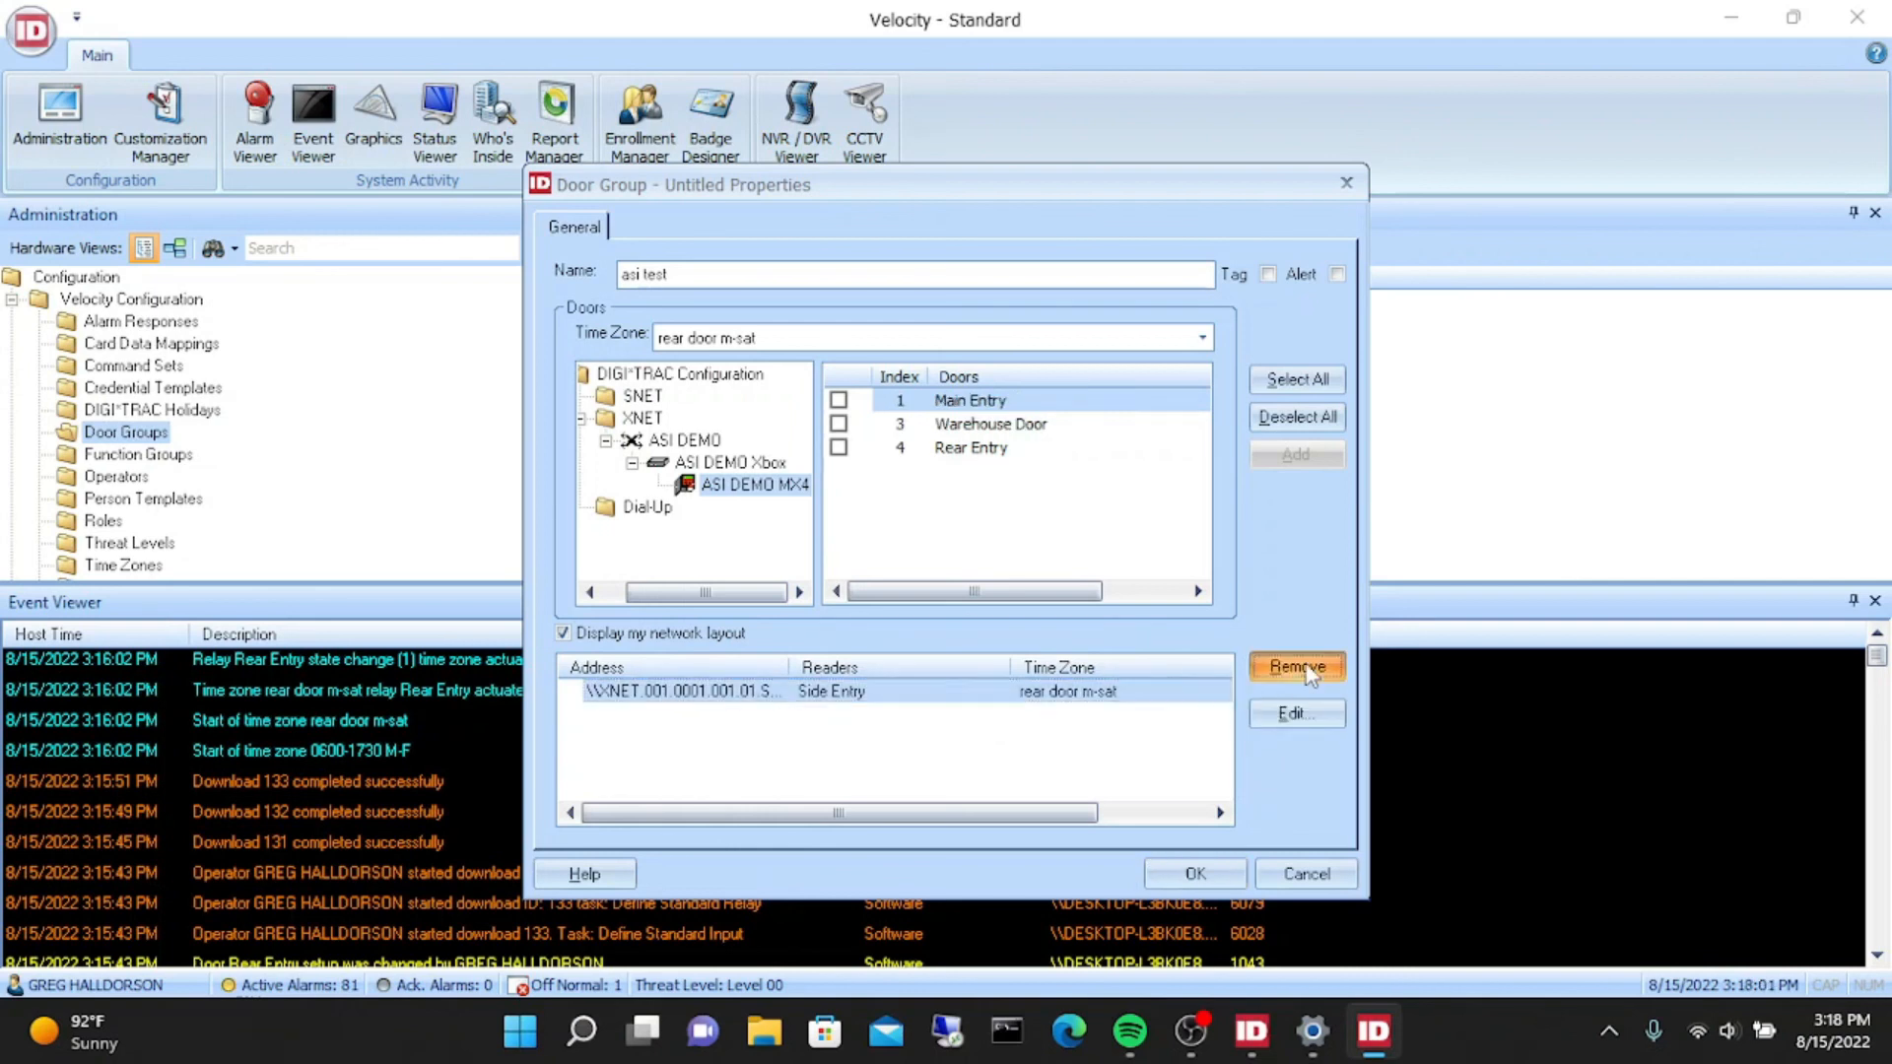
left_click(1309, 675)
- Add the Main Entry door to the asi test group with the 0600-1730 M-F time zone, and close the group without saving
left_click(1202, 337)
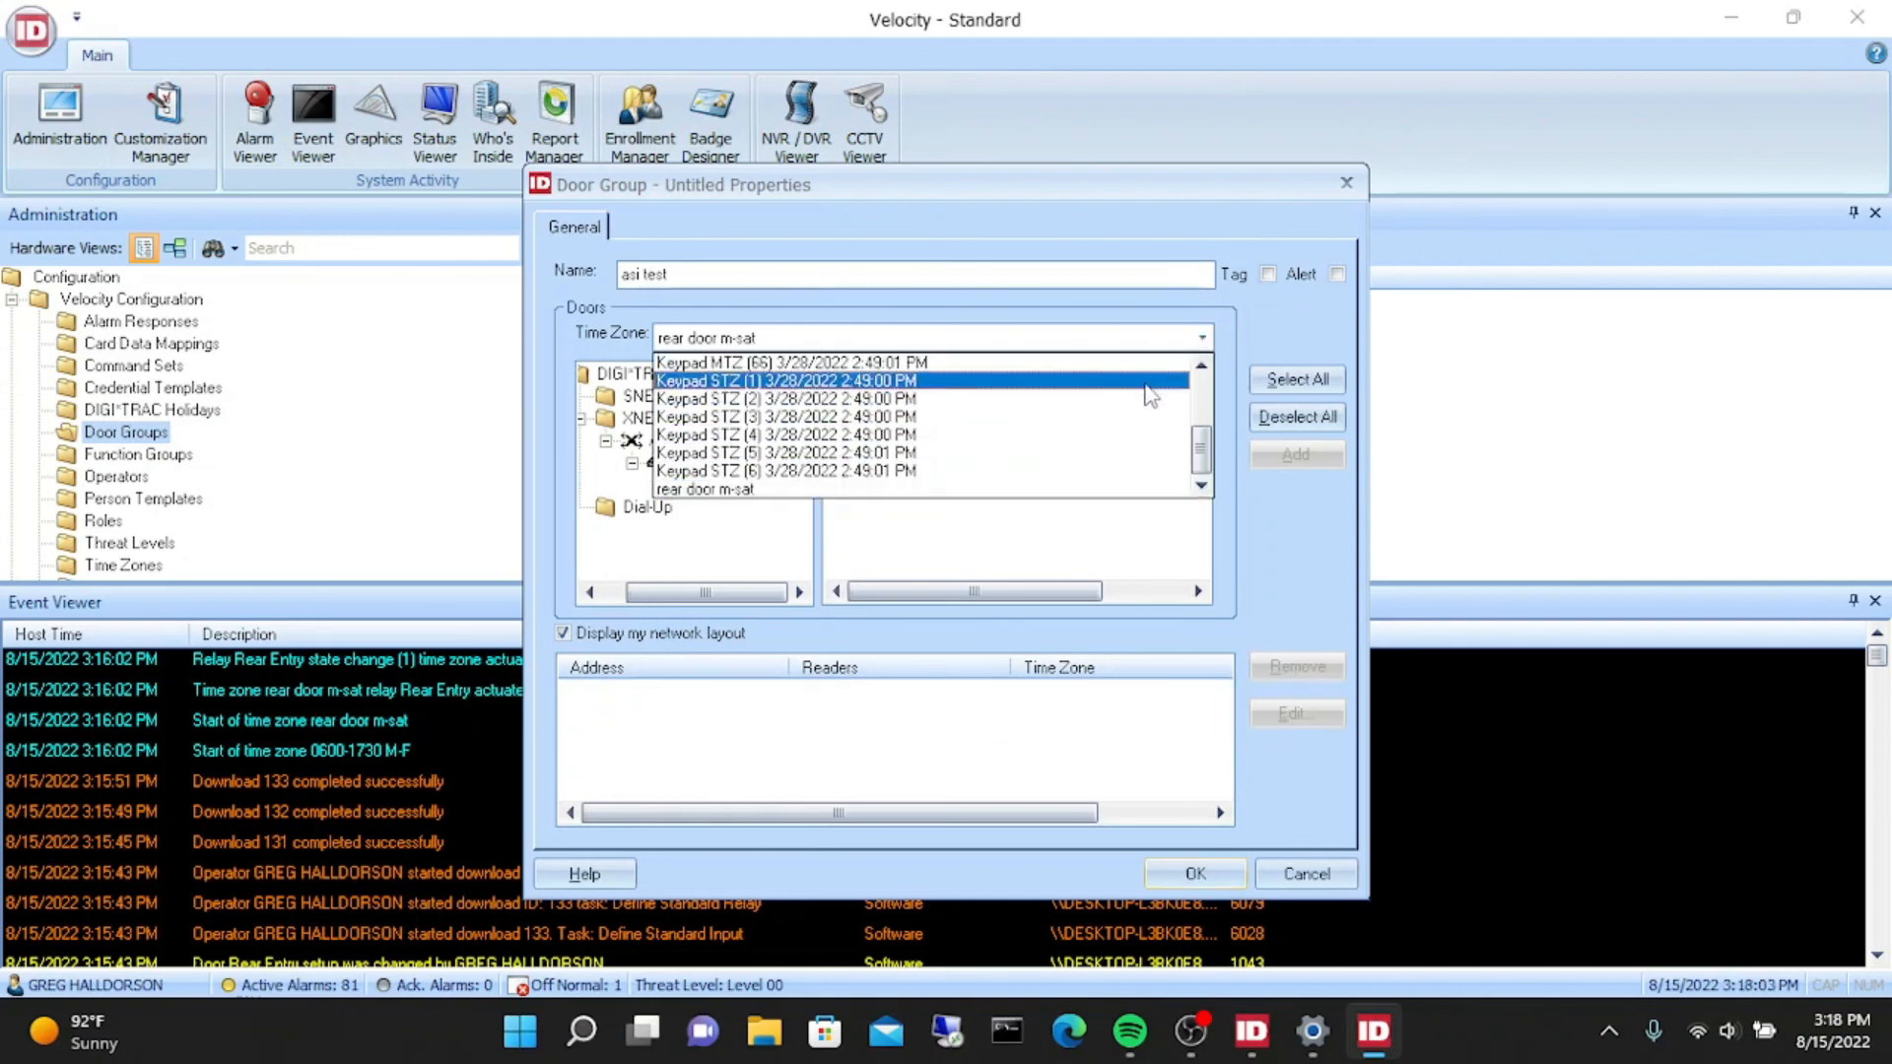
left_click_drag(1204, 454, 1204, 389)
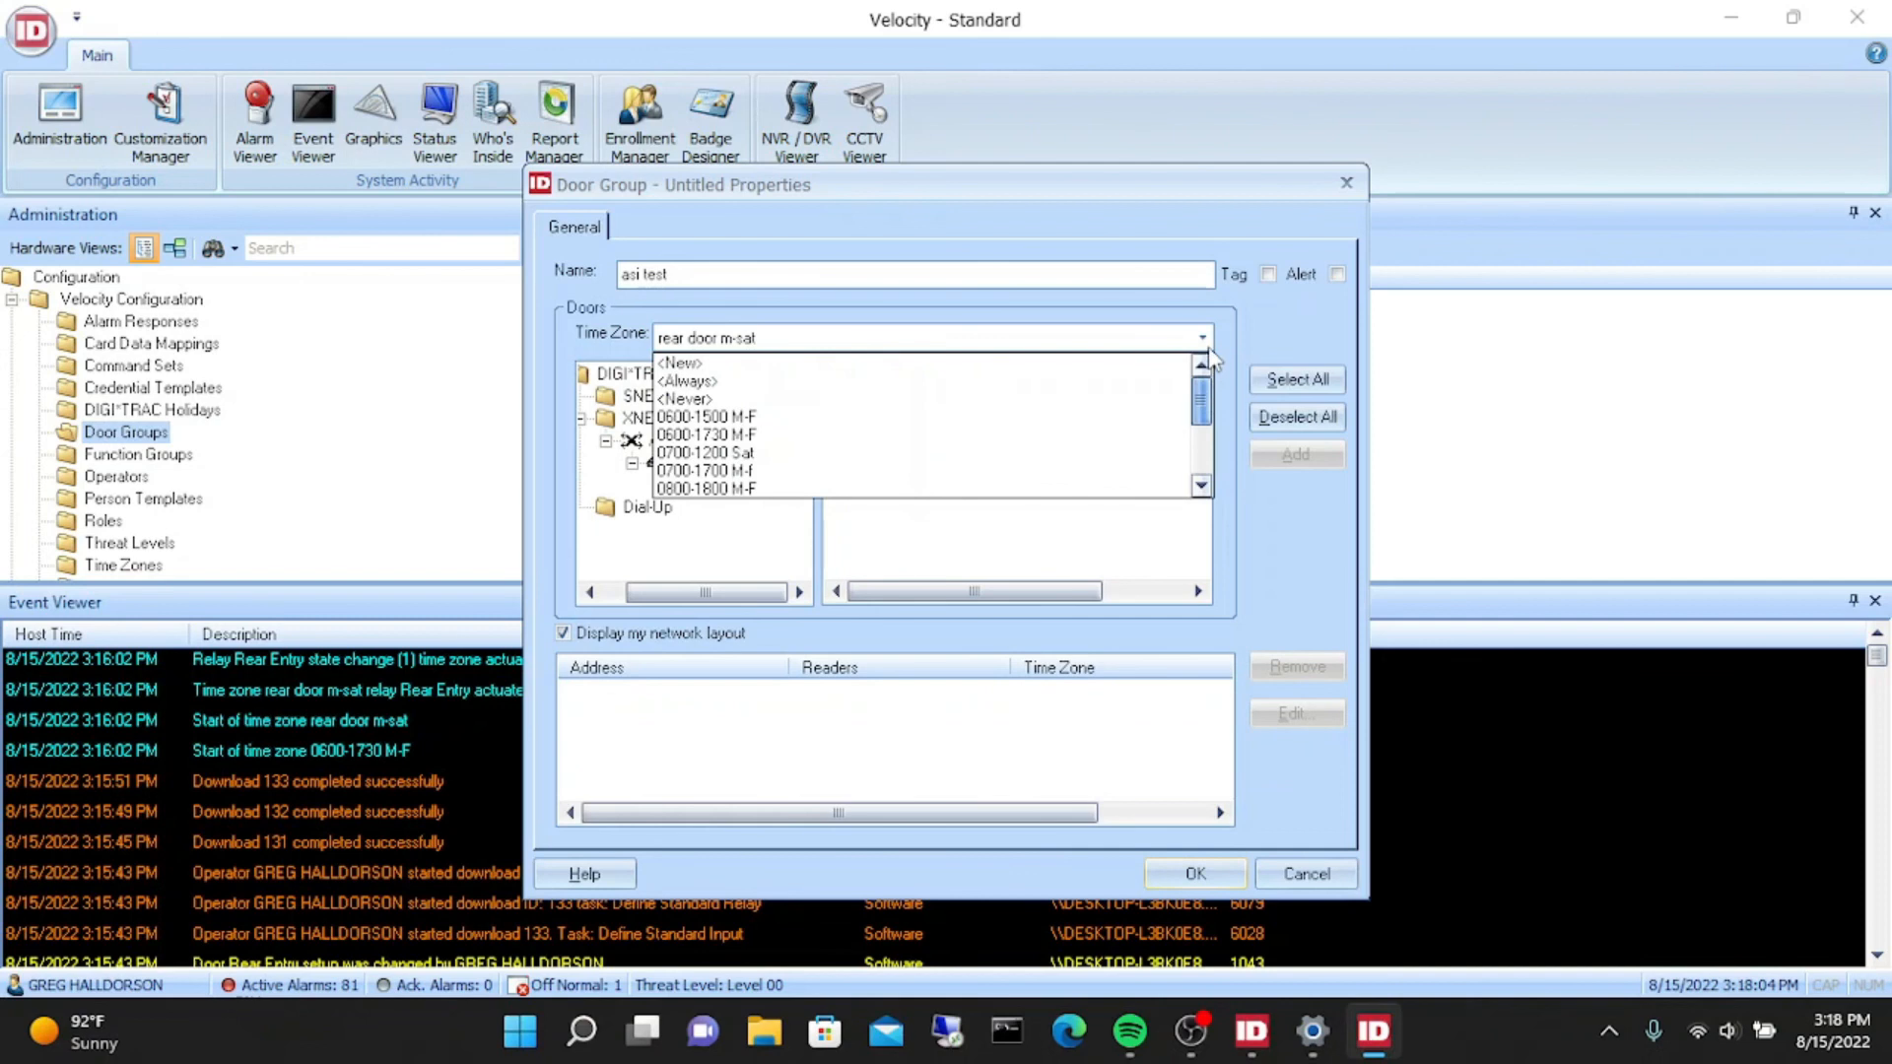
left_click(931, 436)
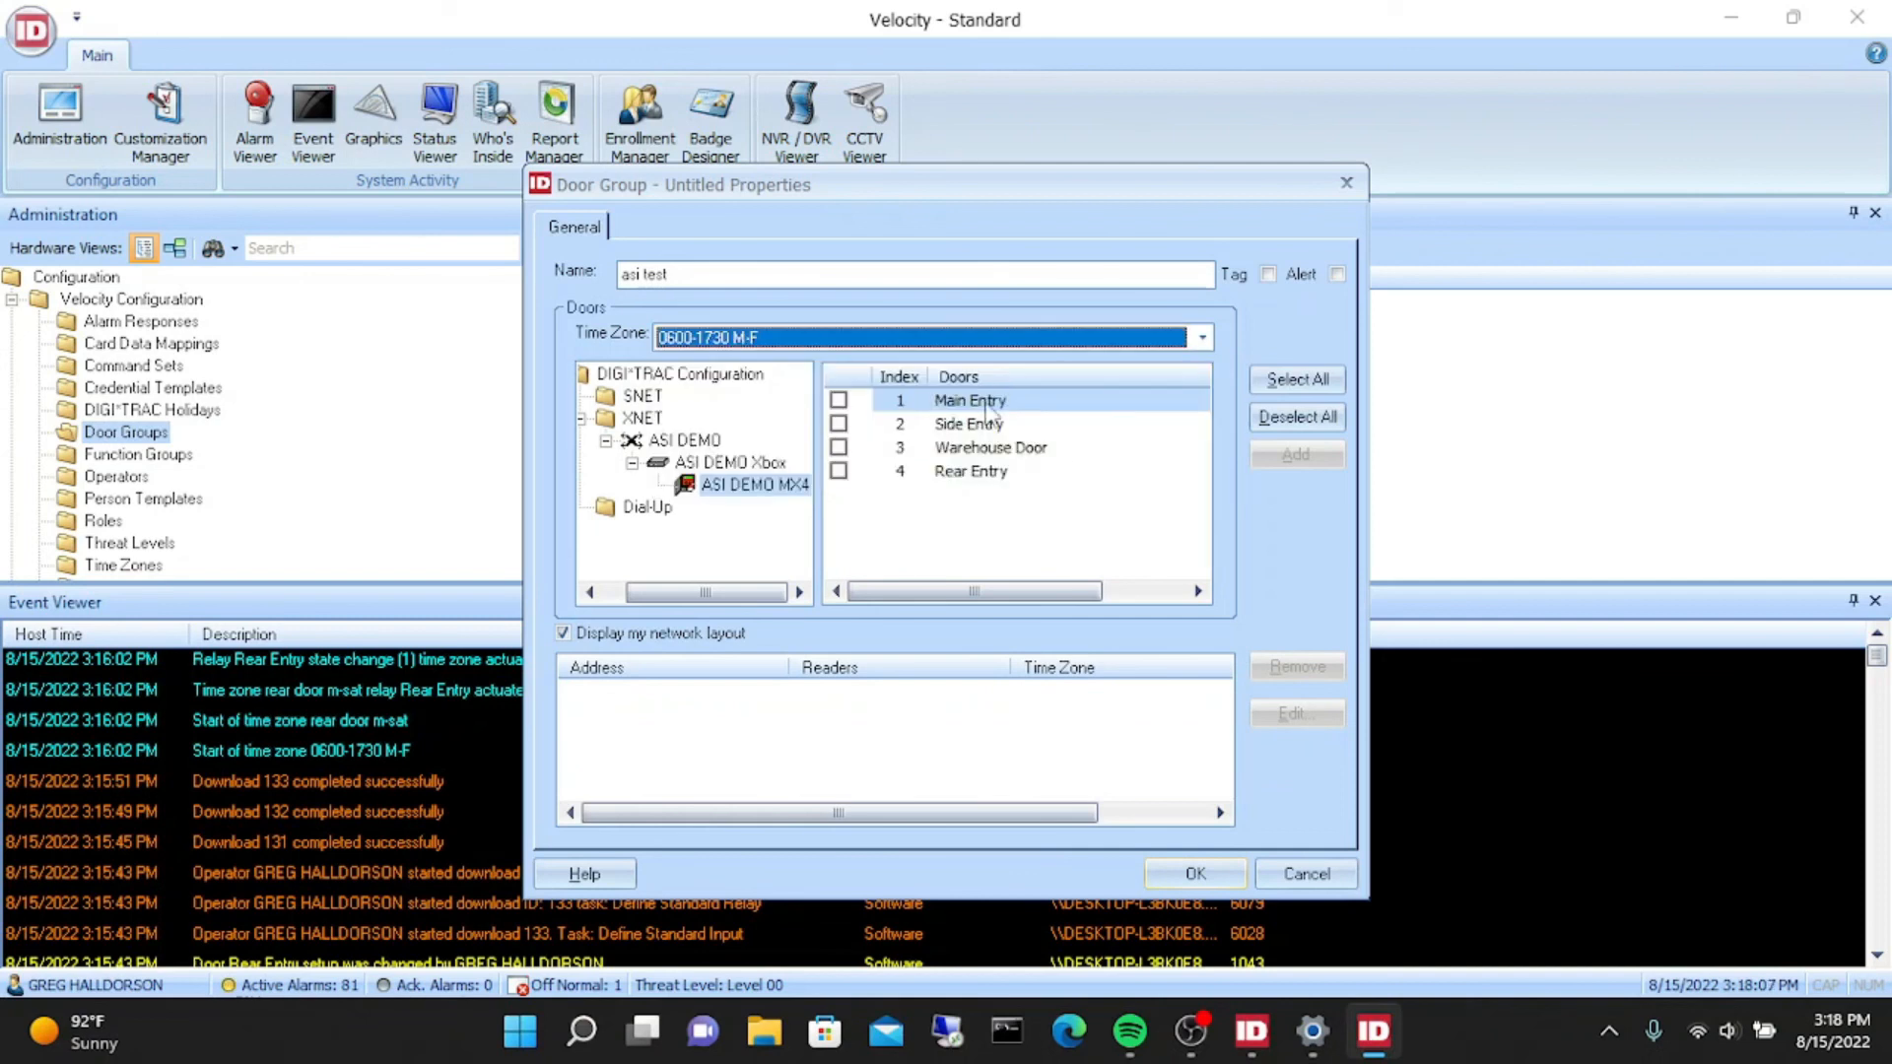
left_click(850, 402)
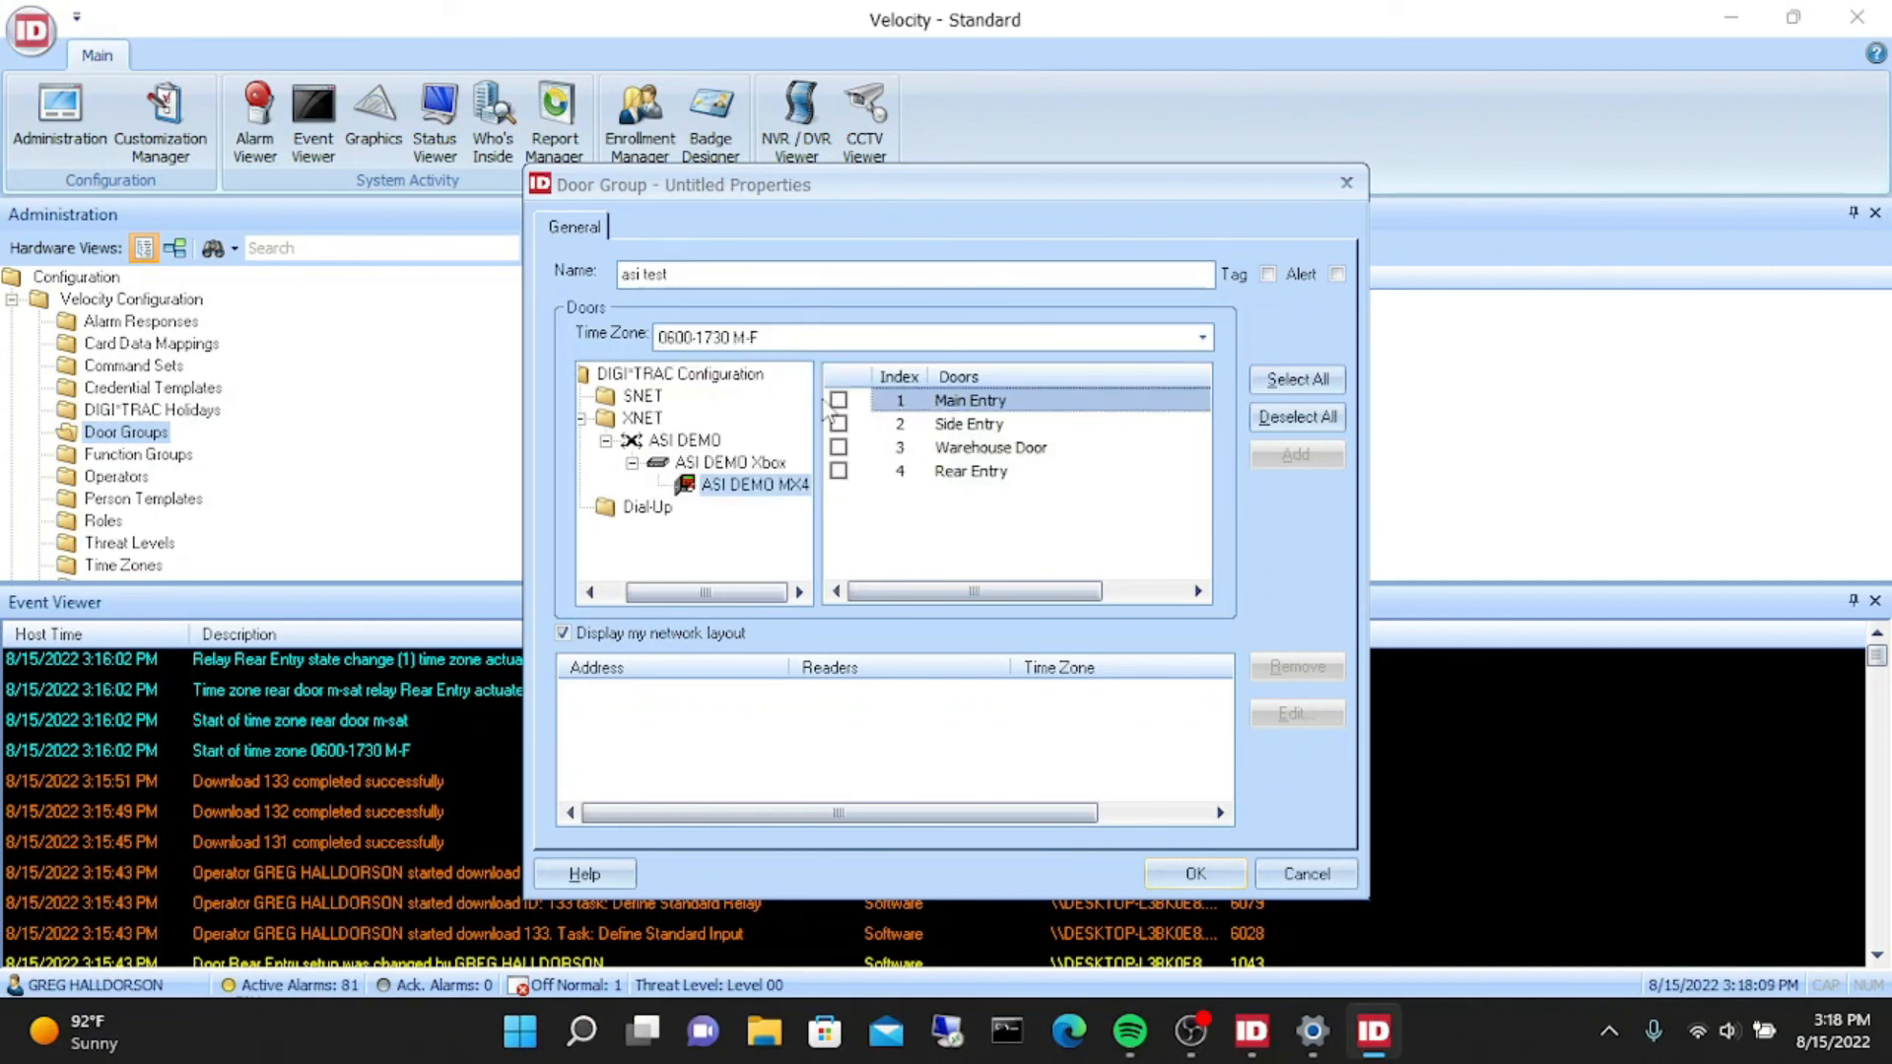
left_click(838, 400)
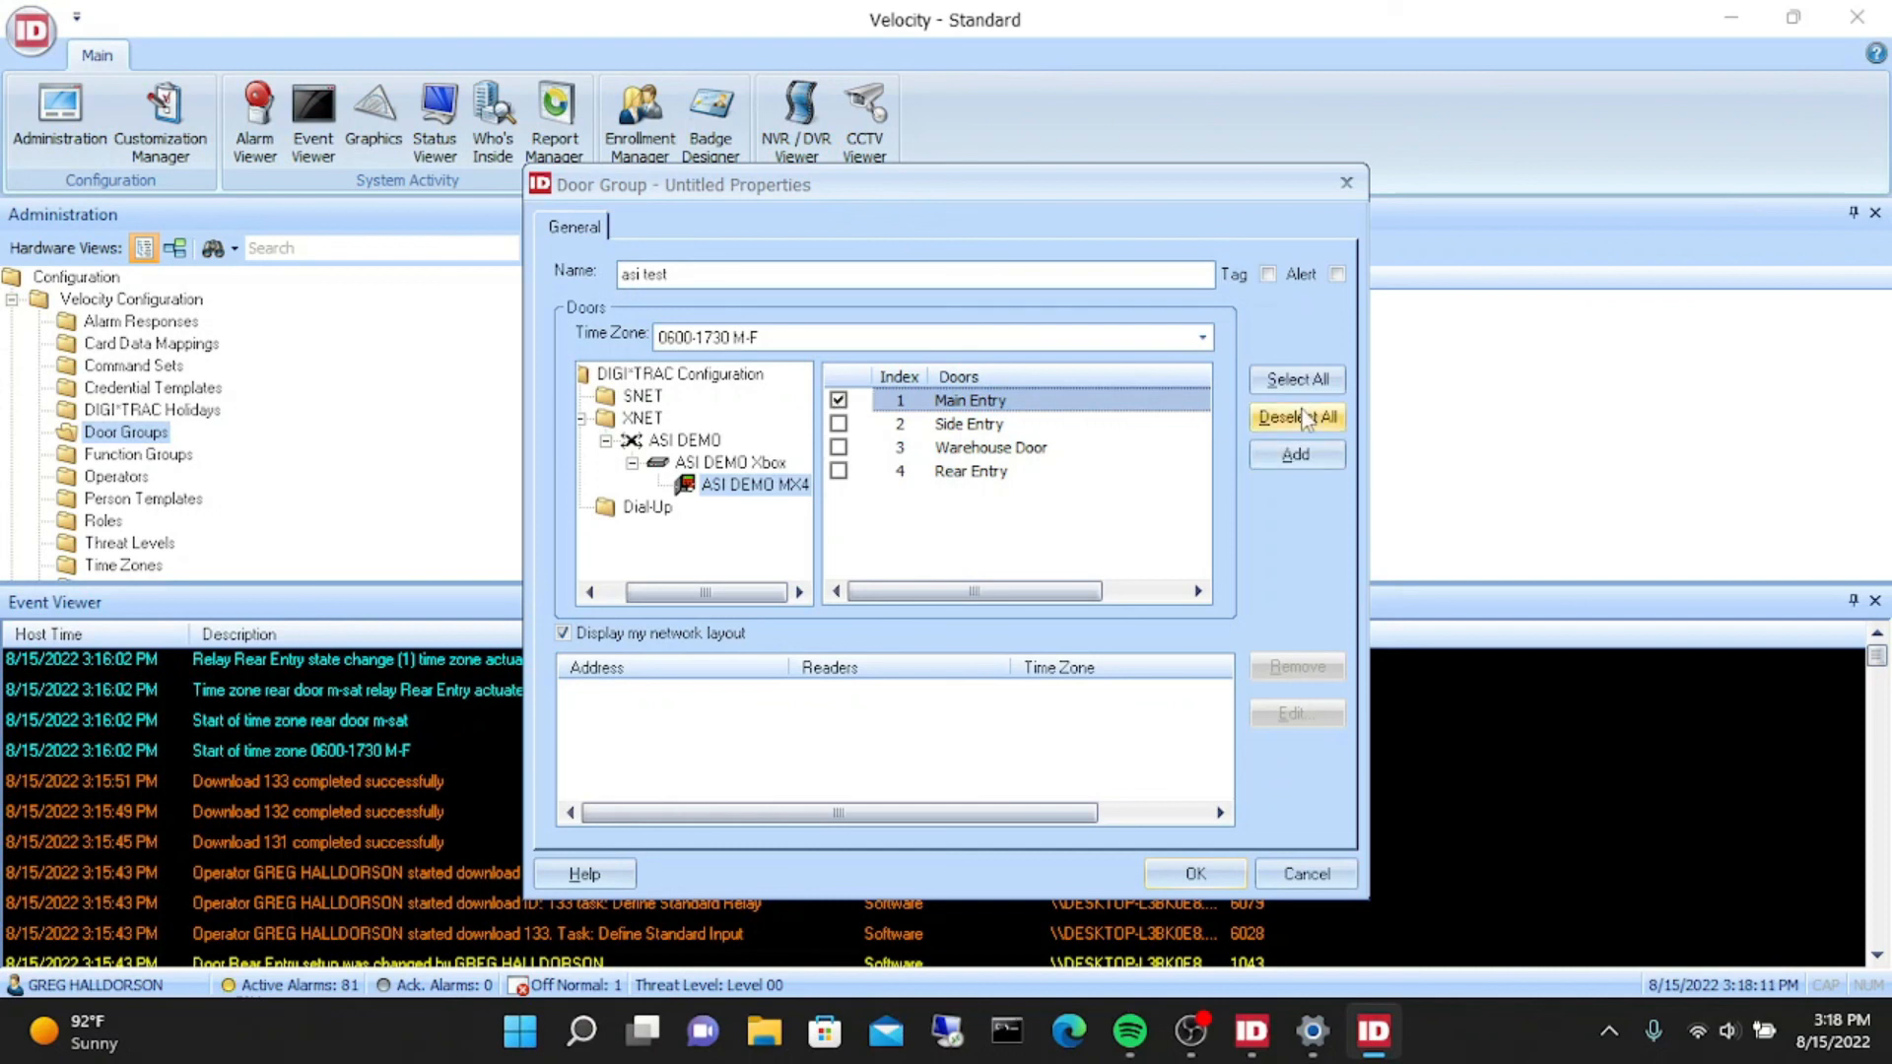
left_click(1297, 455)
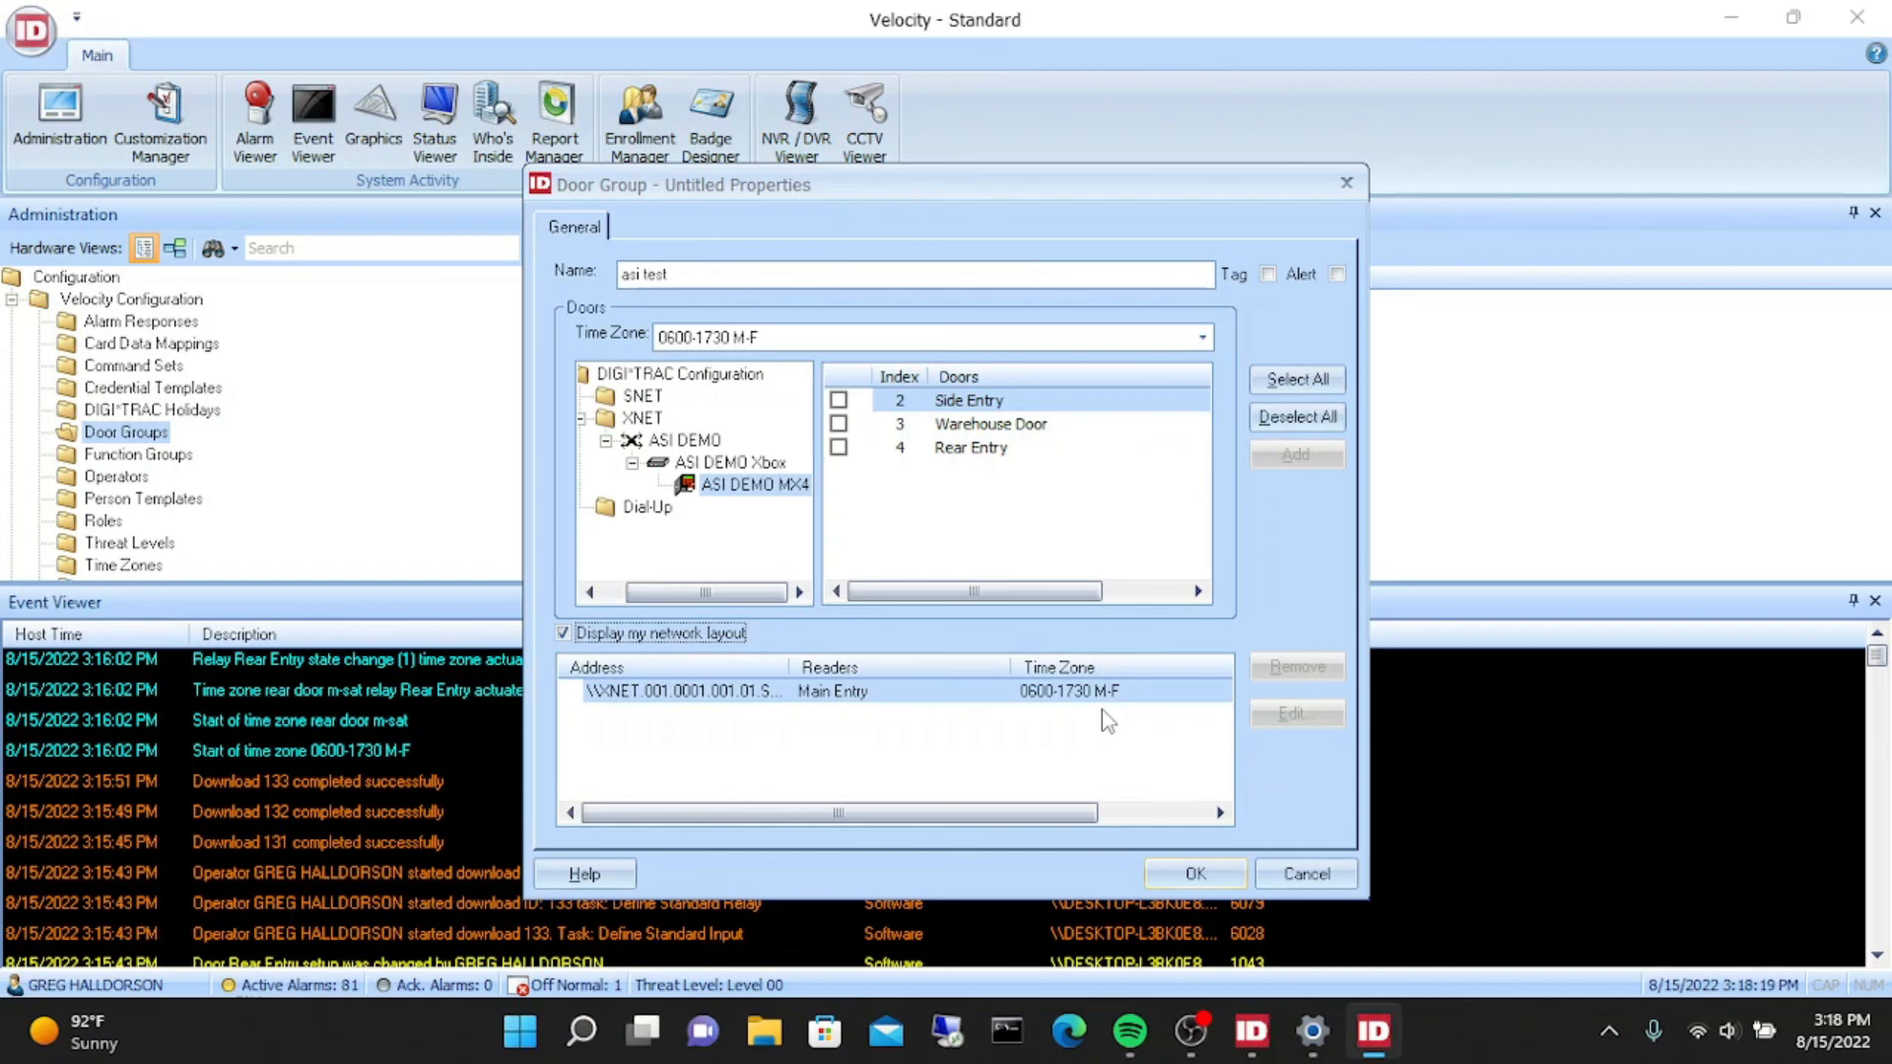
left_click(1348, 183)
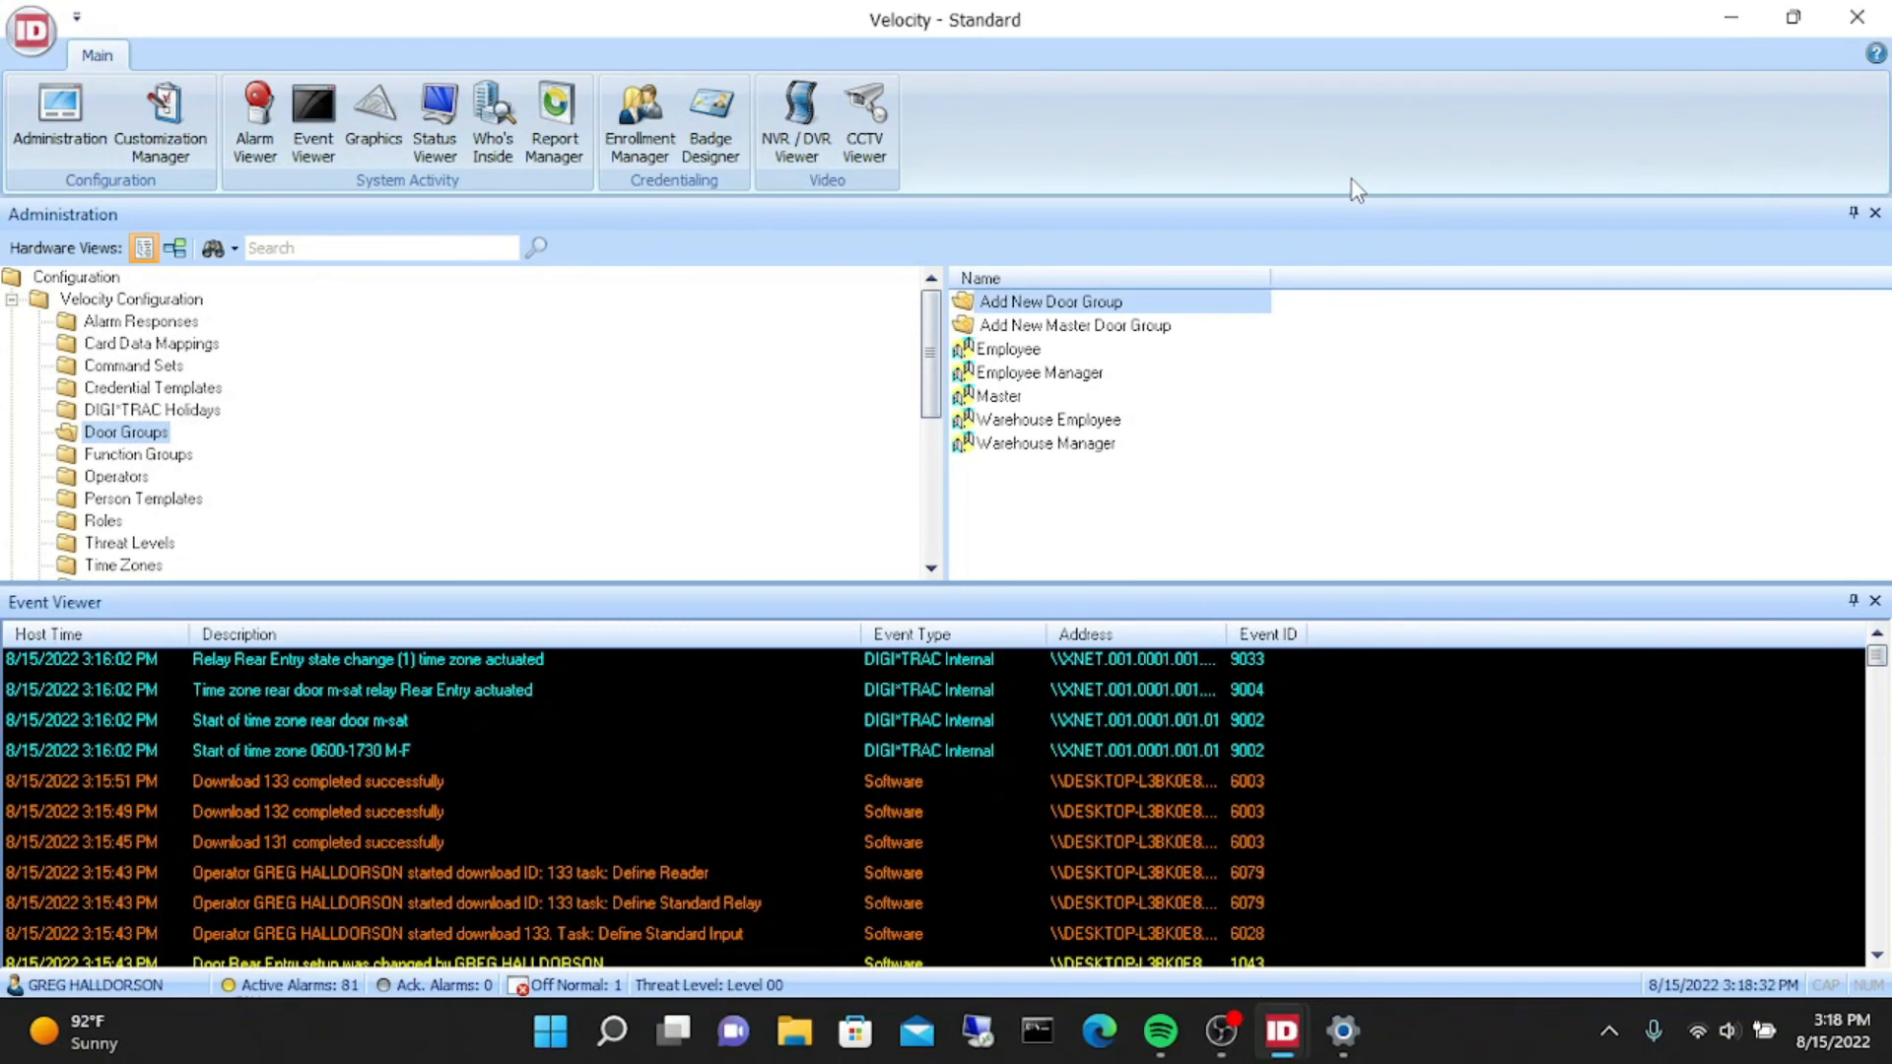